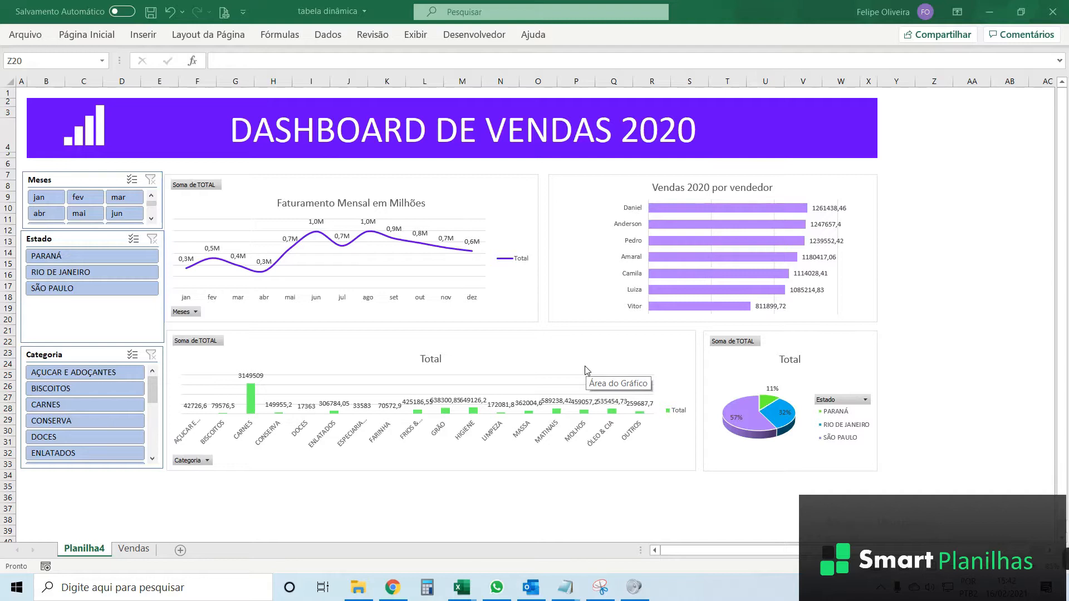
- Compare the raw 2020 sales list in the Pasta2 workbook with the finished sales dashboard workbook
mouse_move(461, 588)
click(380, 516)
click(91, 227)
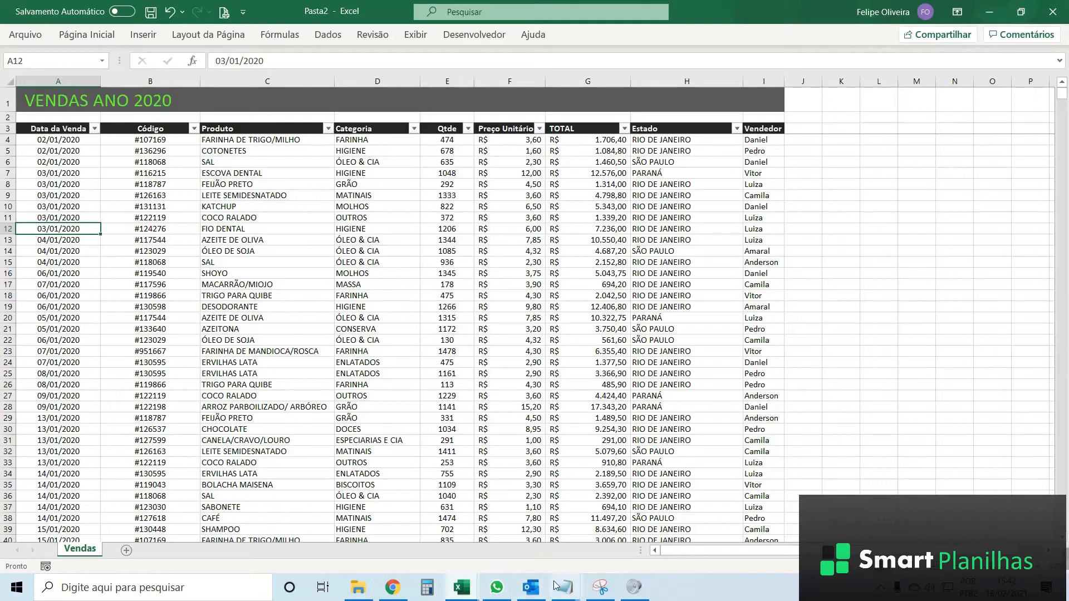
mouse_move(478, 578)
click(479, 528)
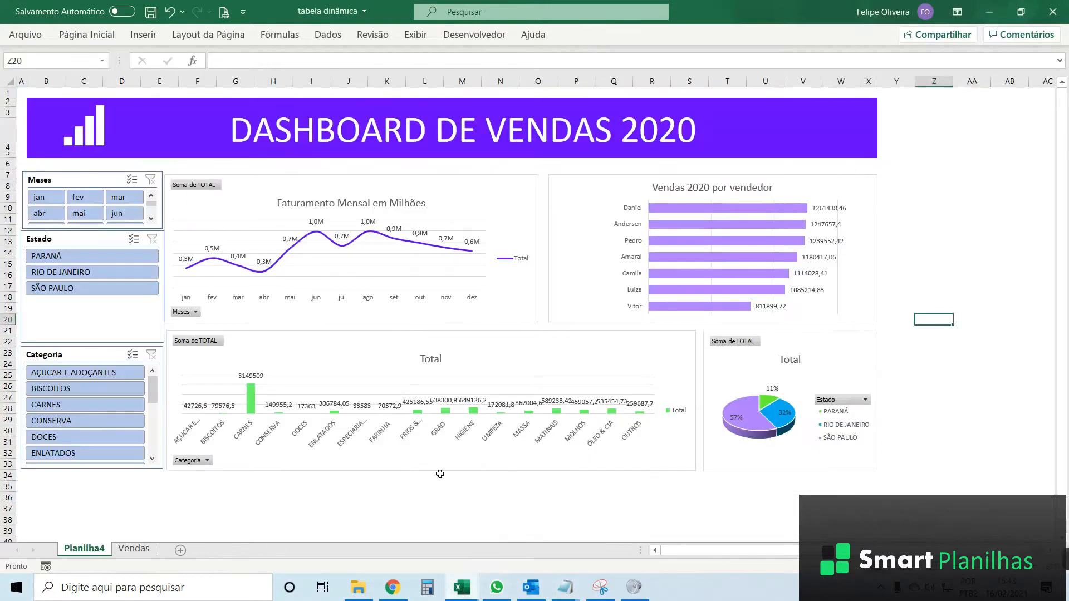
click(988, 12)
click(169, 219)
- Create a pivot table on a new worksheet from the Vendas sales list, range A3:I1435
click(67, 130)
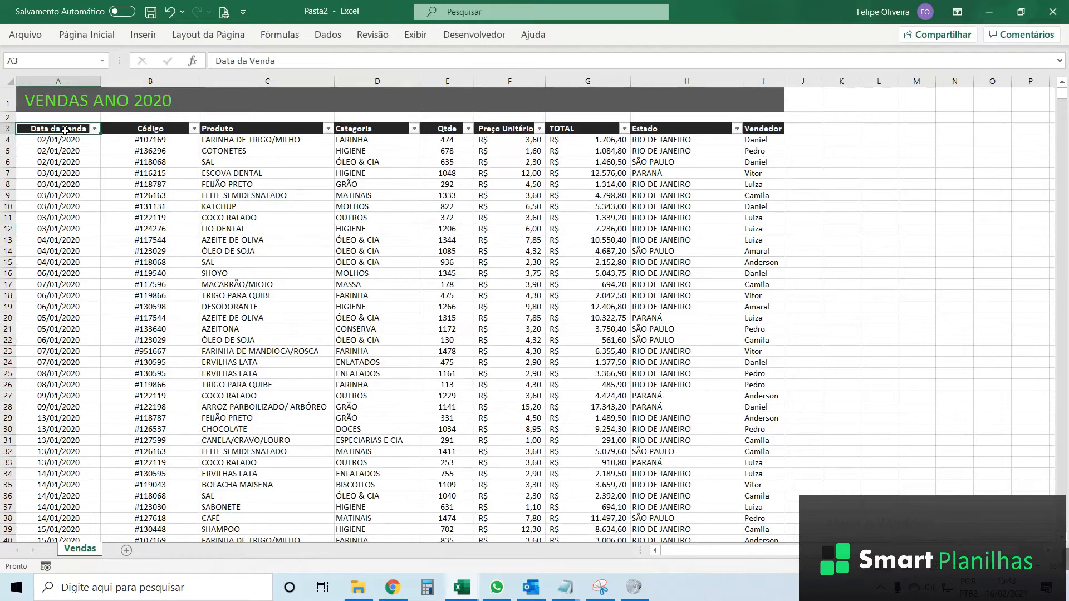
key(ctrl+shift+Right)
key(ctrl+shift+Down)
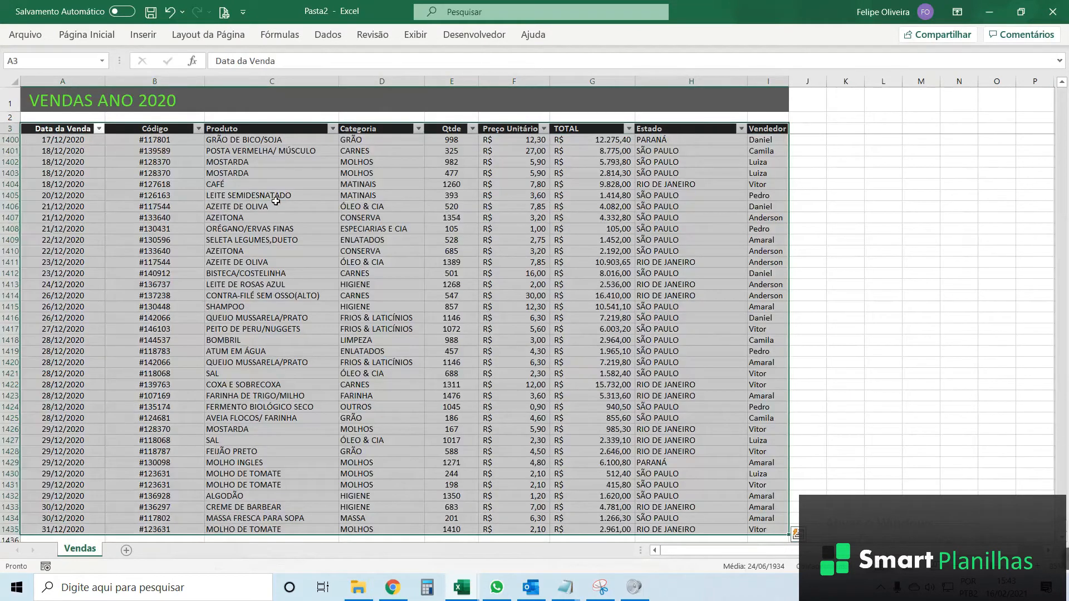
click(141, 35)
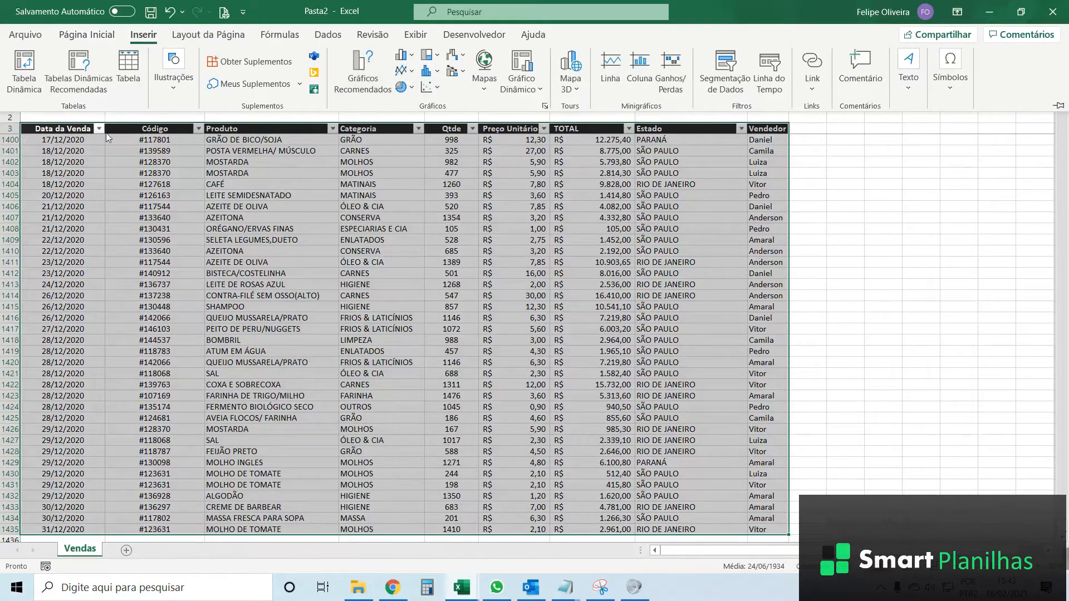
click(13, 83)
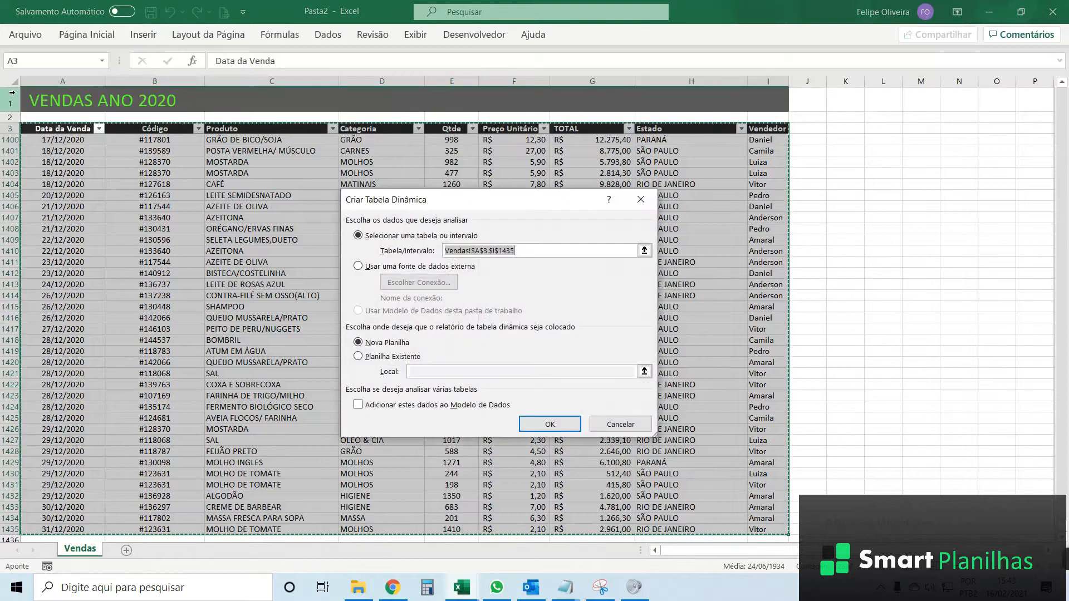
click(554, 429)
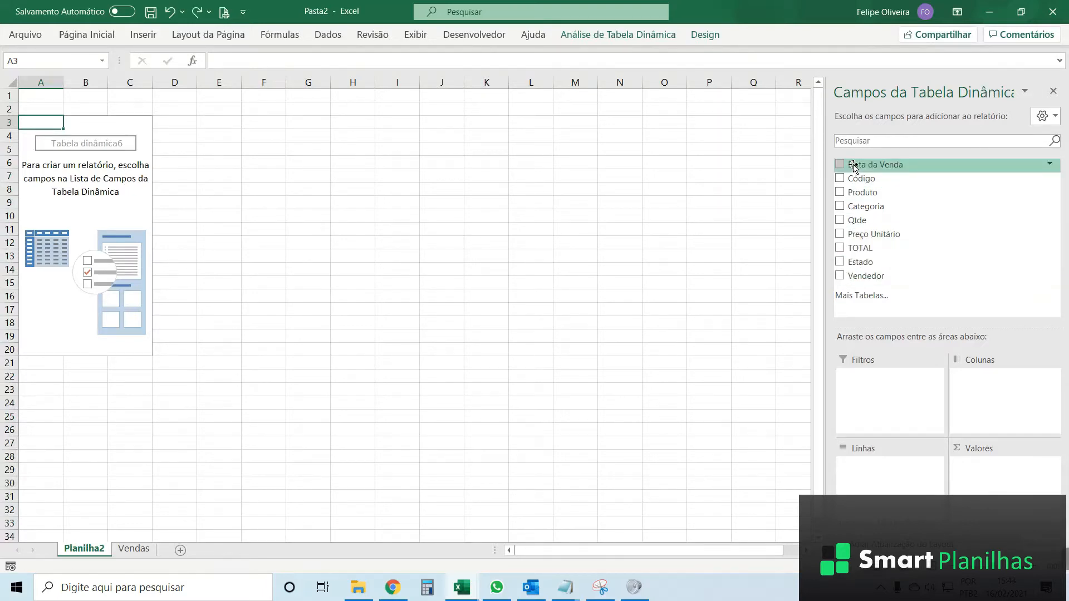
- Lay out the pivot table with Meses alone as rows and the sum of TOTAL as values
drag(853, 166, 881, 472)
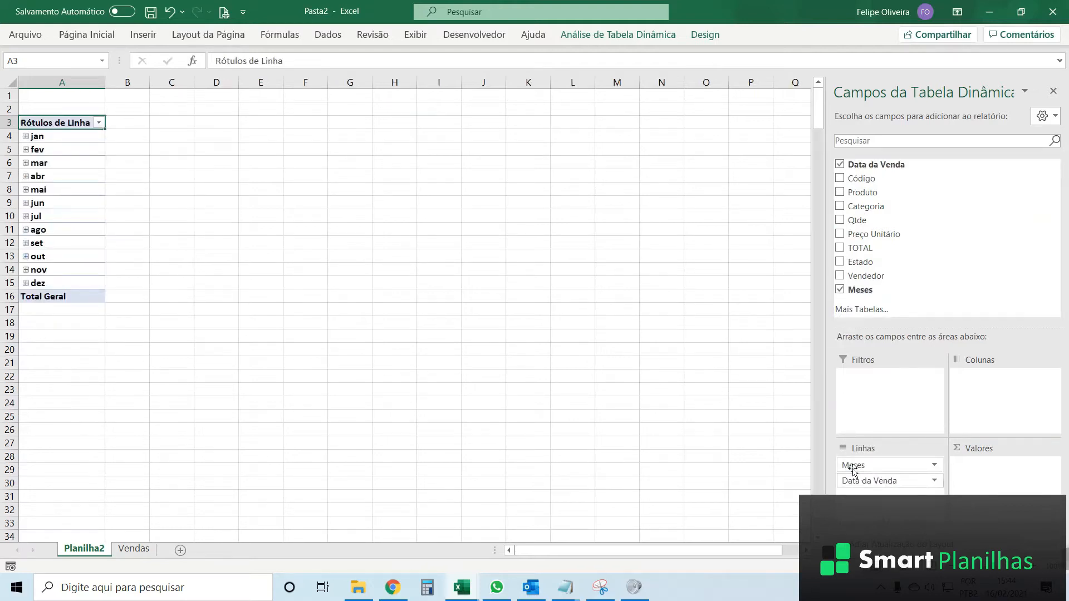
click(839, 166)
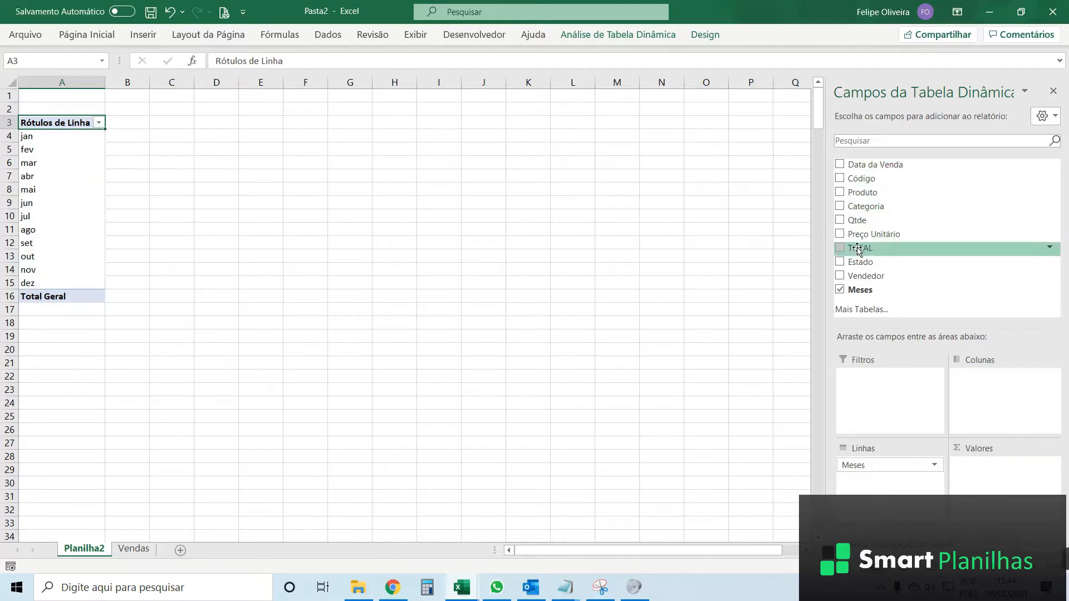
drag(858, 251, 989, 484)
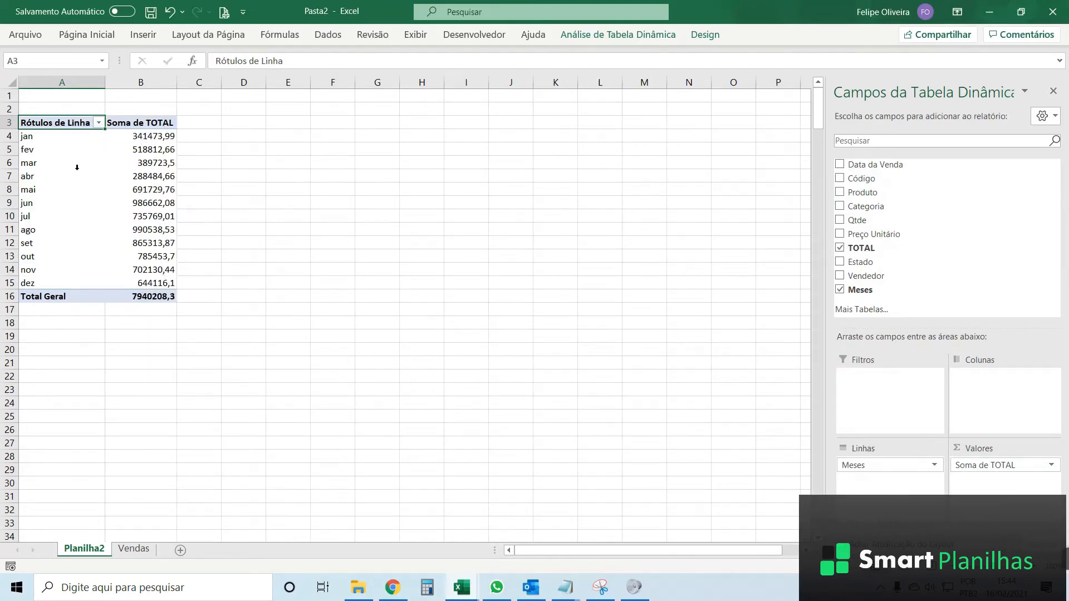
- Insert a line pivot chart of the monthly totals and place it beside the pivot table
click(71, 136)
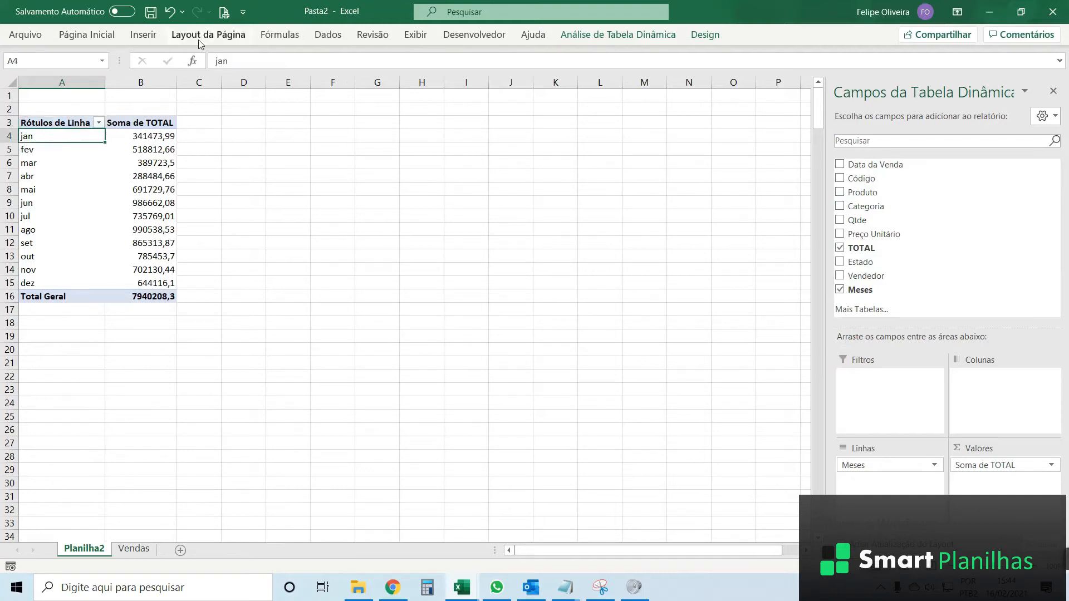
click(604, 35)
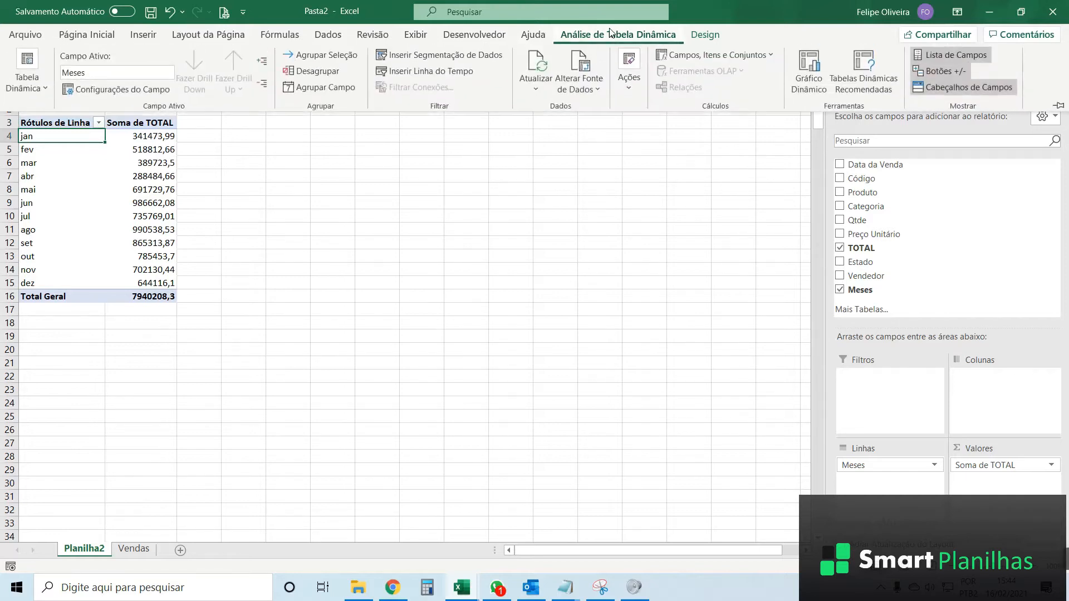
click(809, 77)
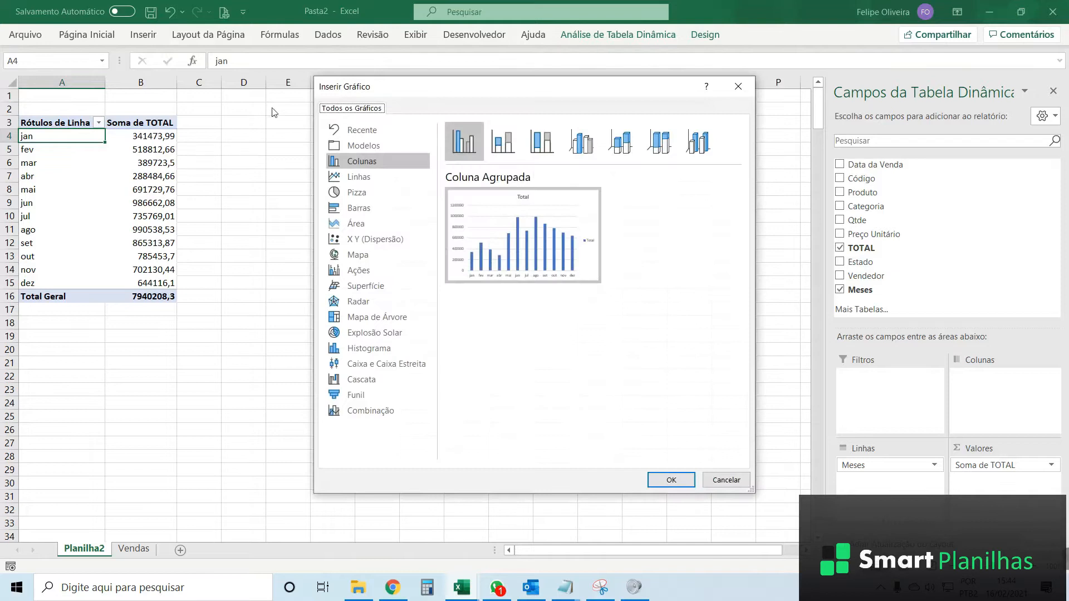
click(365, 175)
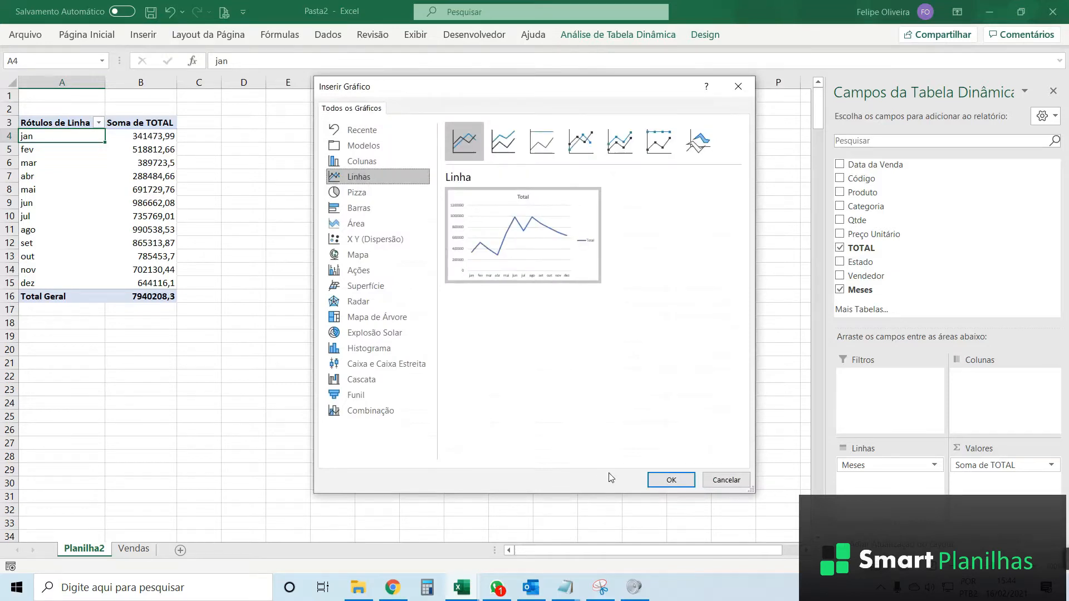
click(668, 480)
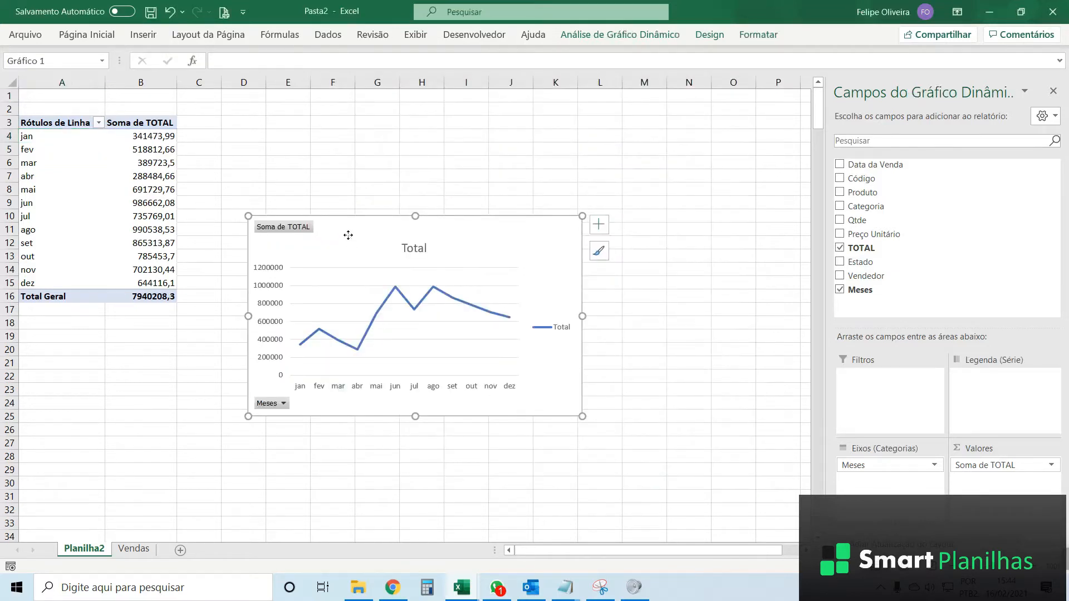
drag(346, 223, 293, 143)
click(473, 428)
- Check the sales-by-vendor chart in the finished dashboard workbook and return to Pasta2
key(alt+Tab)
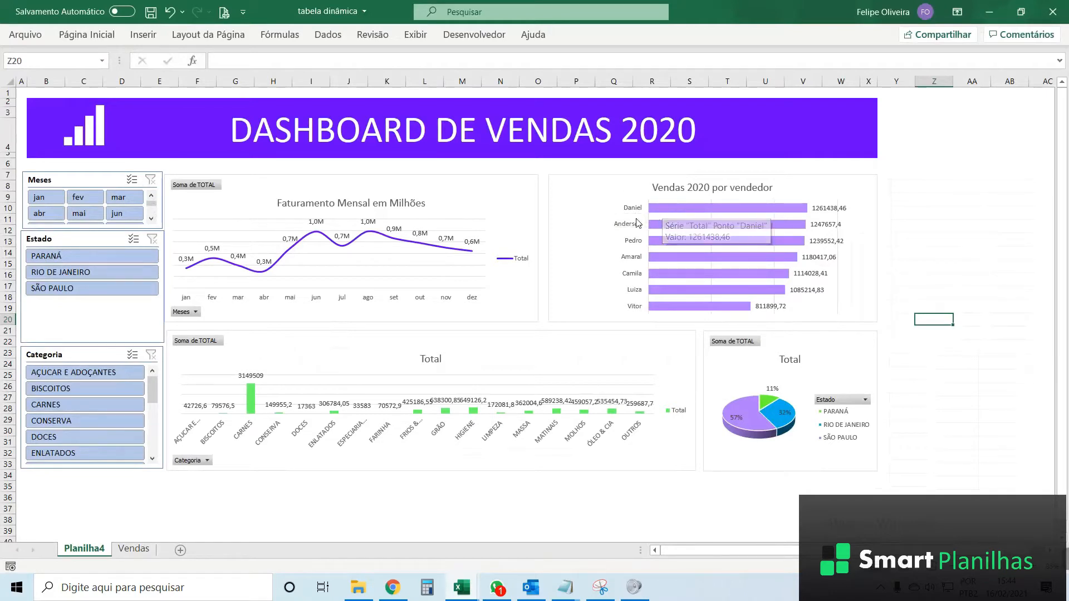
click(592, 197)
key(alt+Tab)
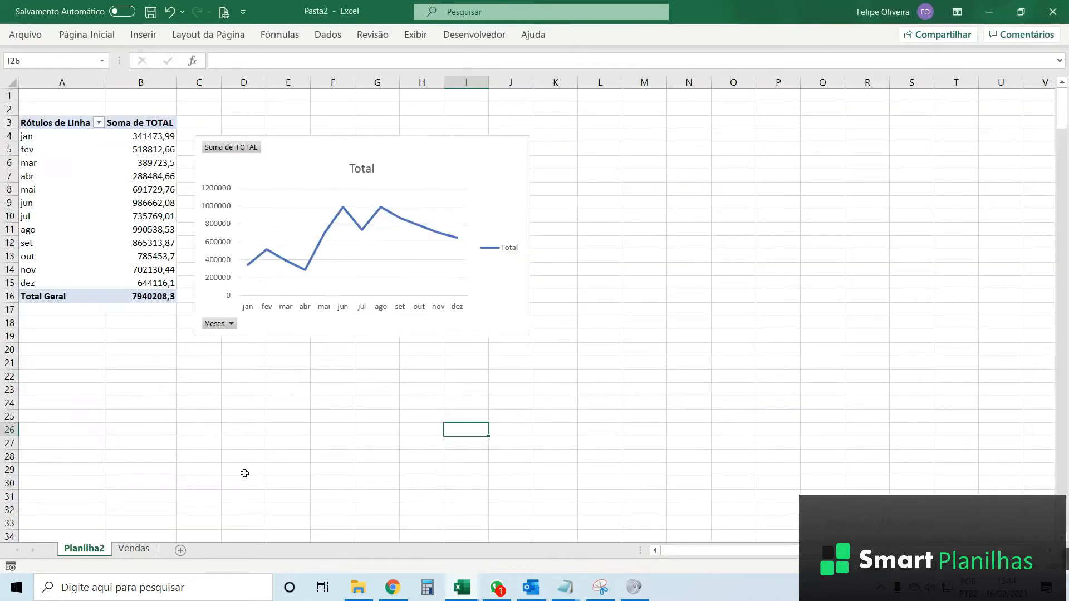
- Create a second pivot table on a new worksheet from the Vendas list, range A3:I1435
click(133, 550)
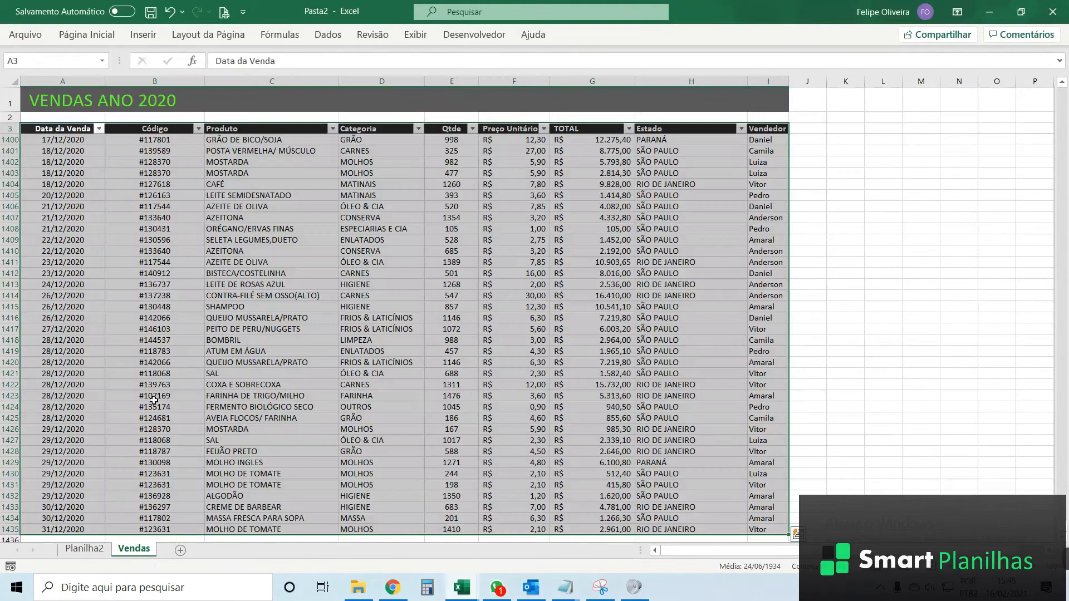
click(118, 188)
drag(67, 132, 756, 129)
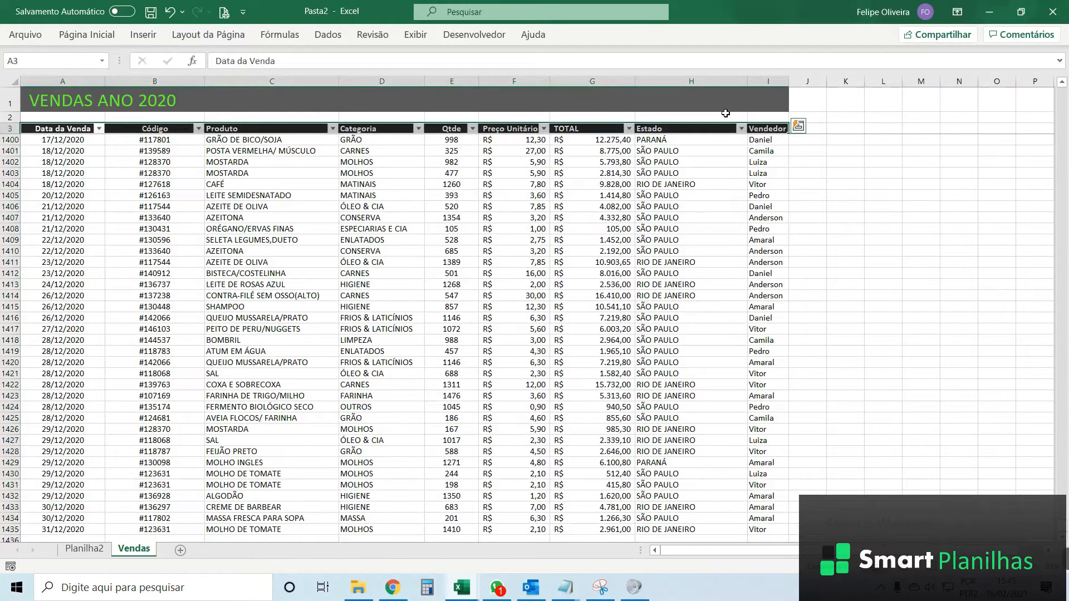
key(ctrl+shift+Down)
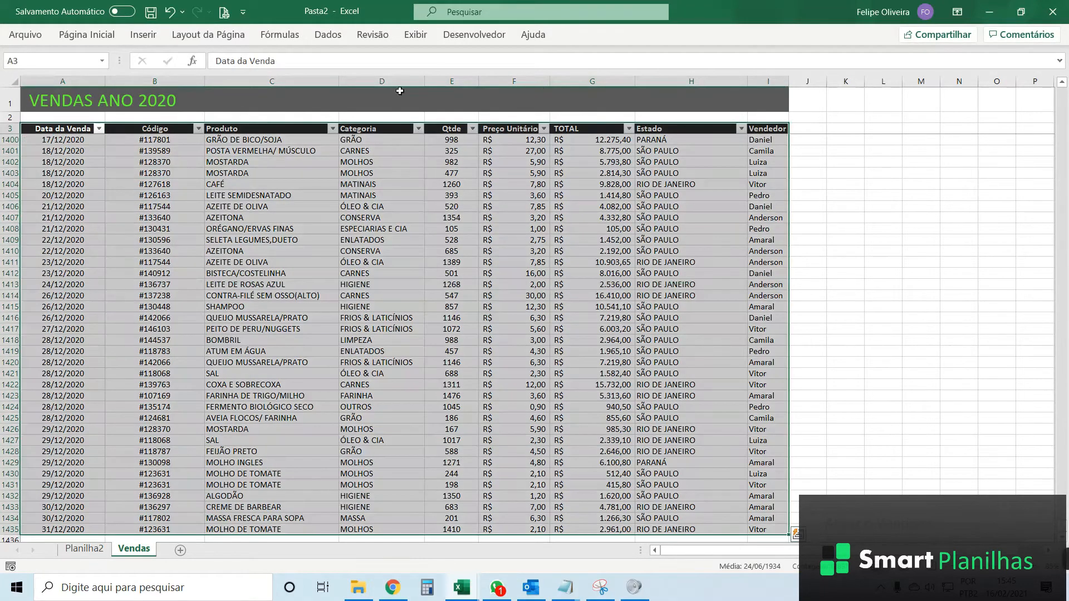
click(144, 37)
click(35, 79)
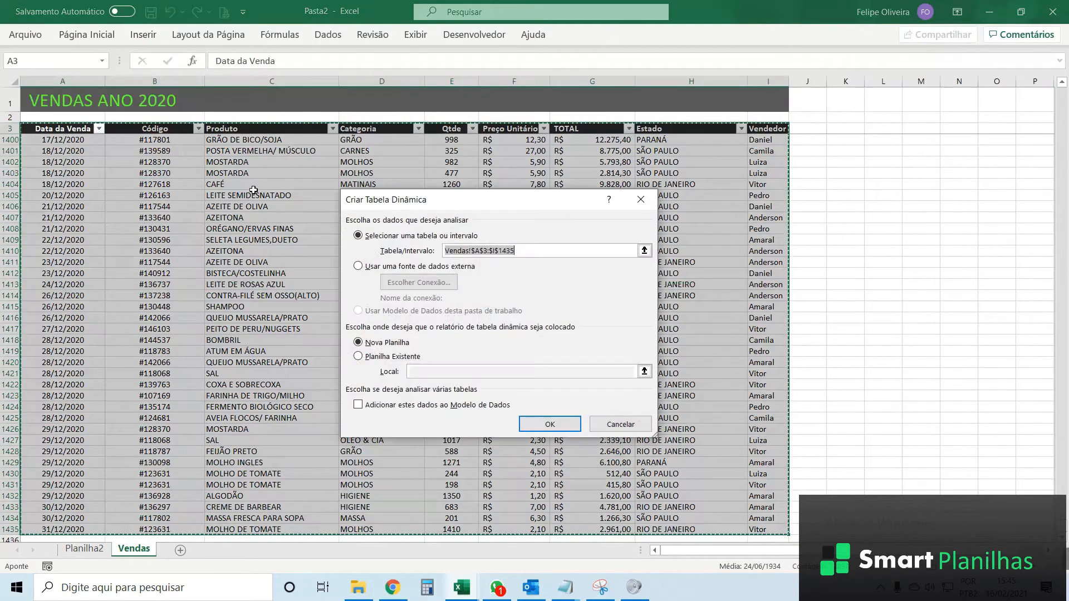
click(549, 424)
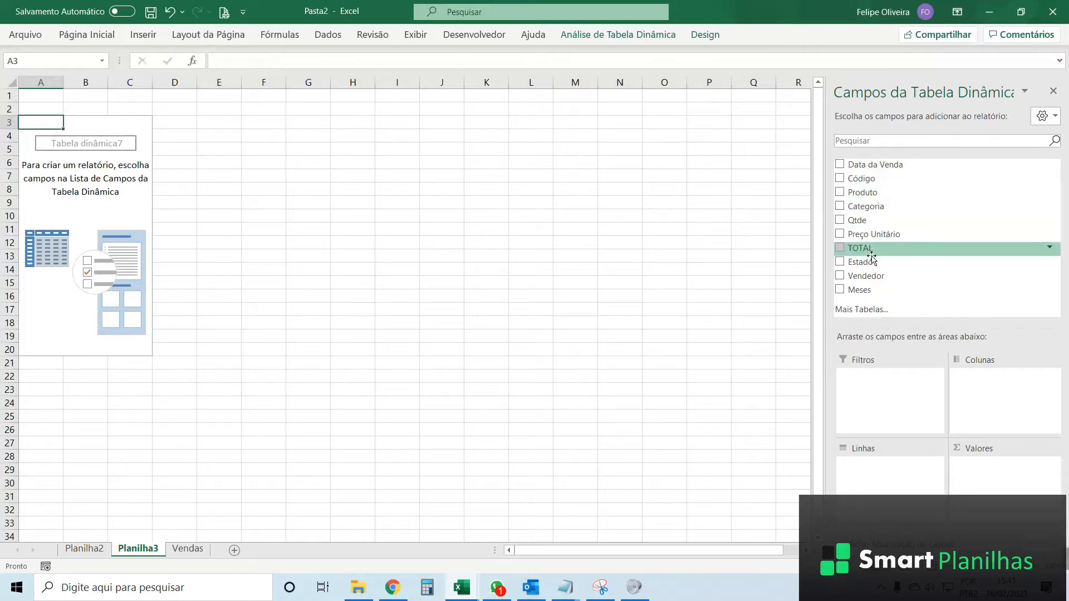
- Summarize TOTAL by Vendedor in the new pivot table and sort the sums from largest to smallest
drag(863, 276, 878, 474)
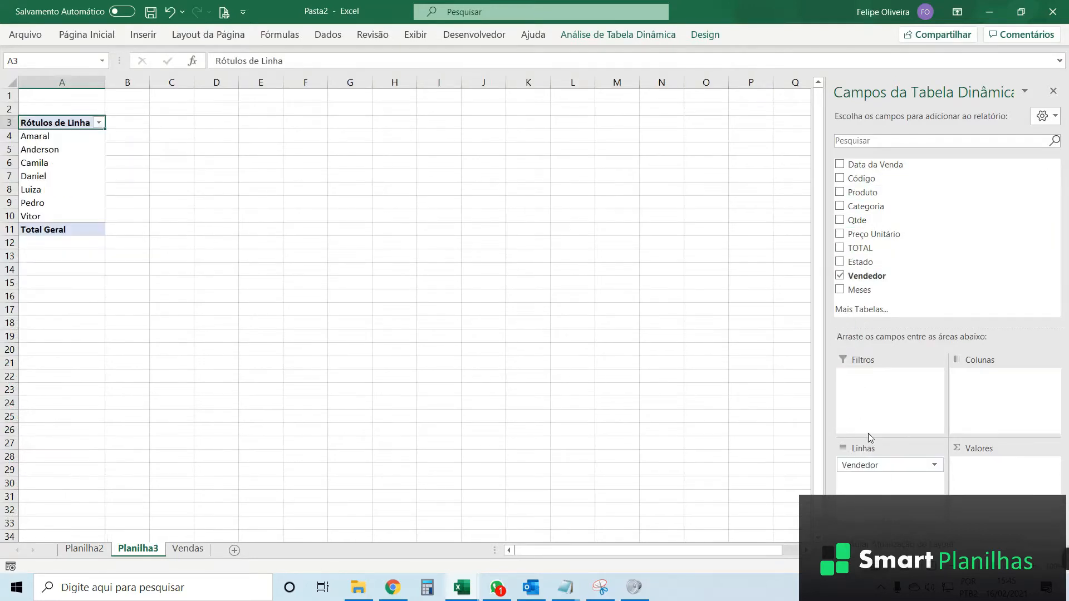
drag(860, 253, 997, 483)
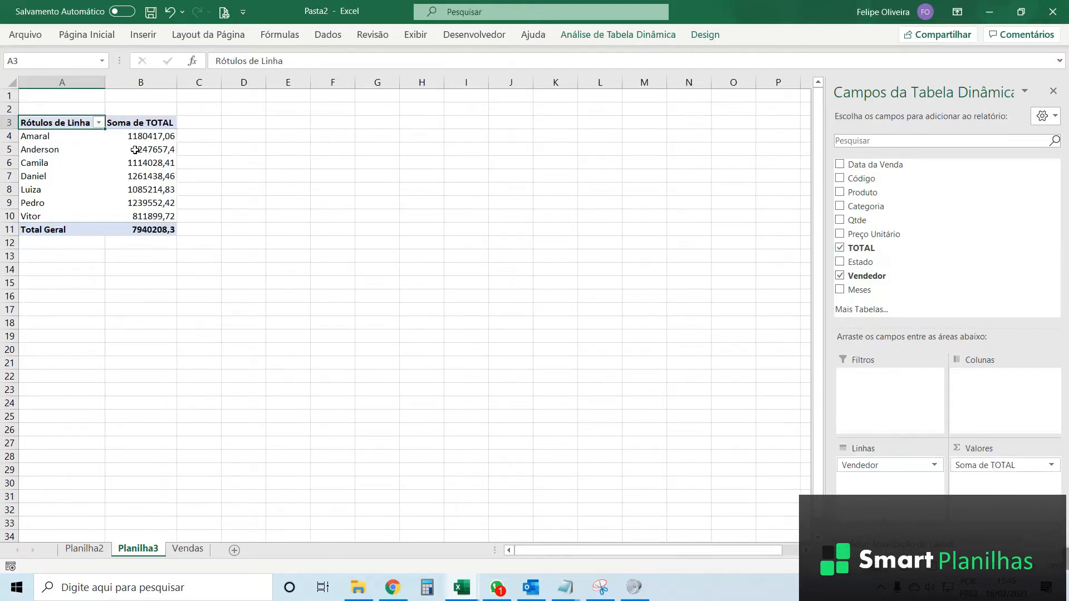
click(134, 149)
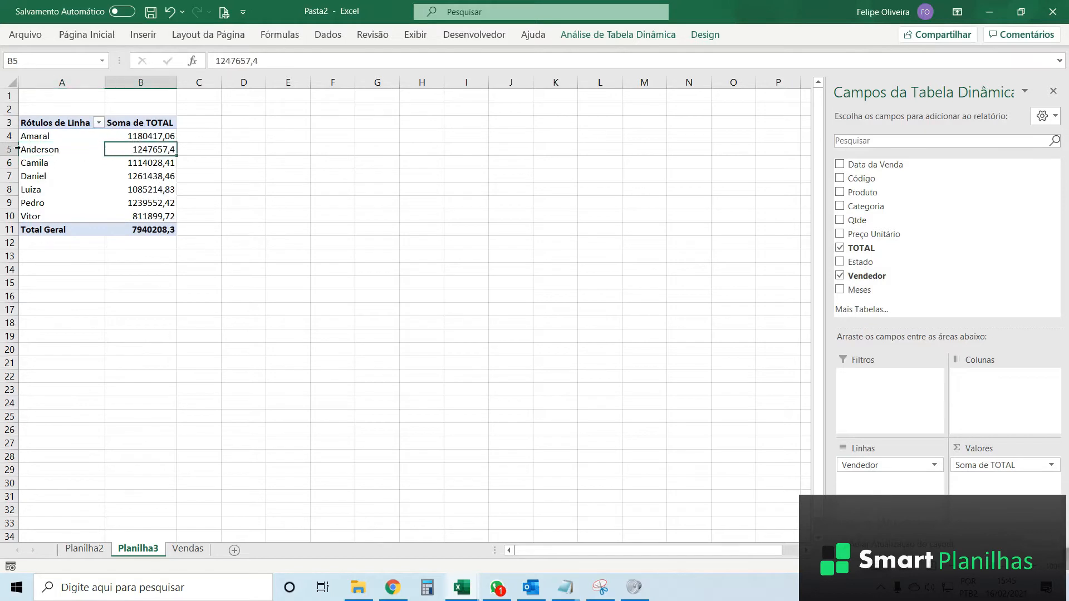
click(142, 135)
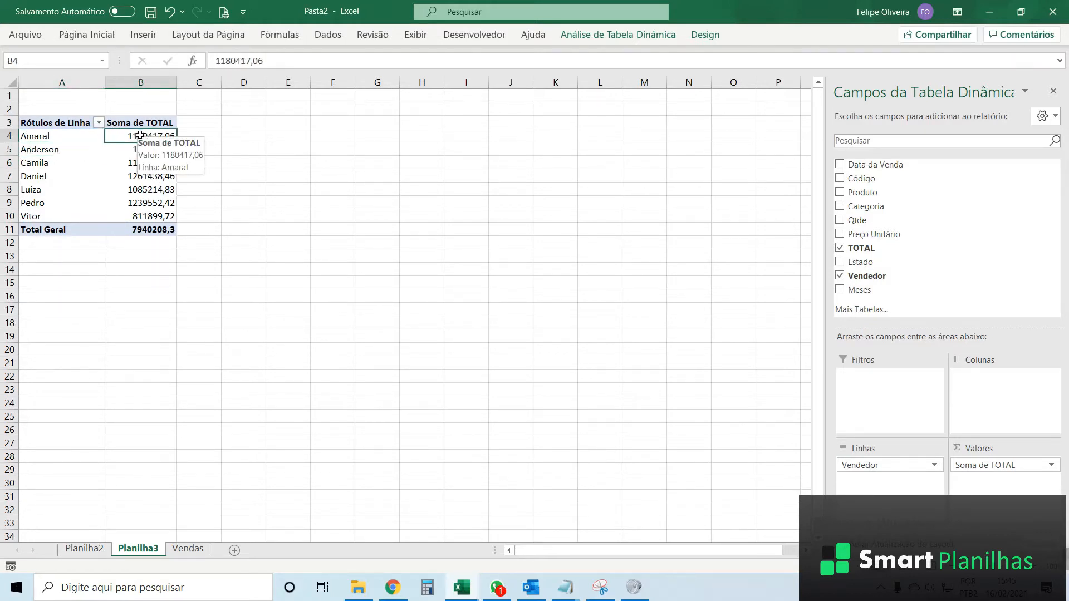
right_click(140, 136)
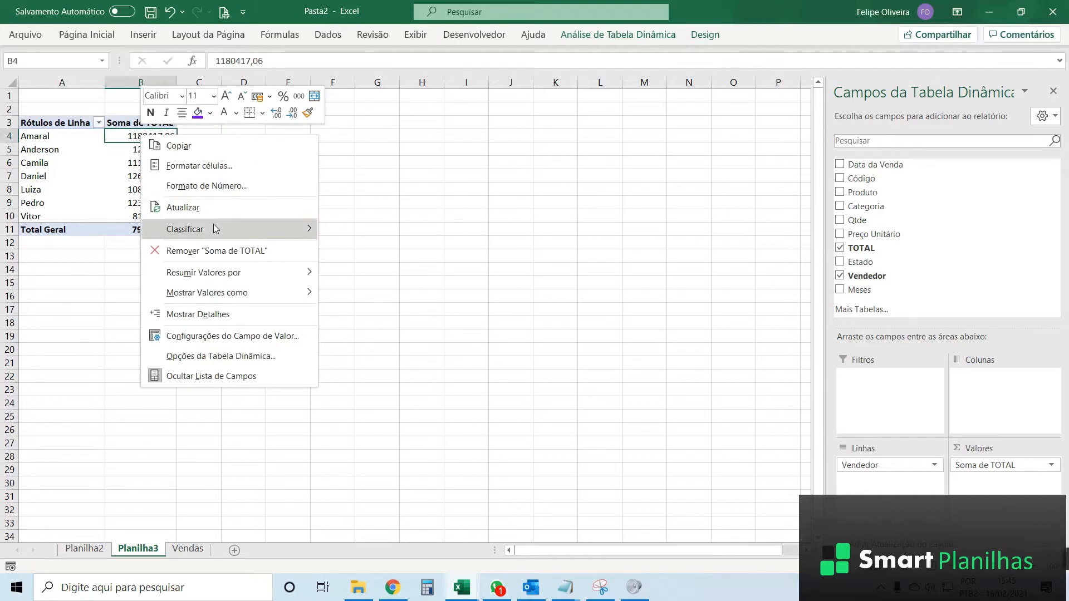
mouse_move(213, 226)
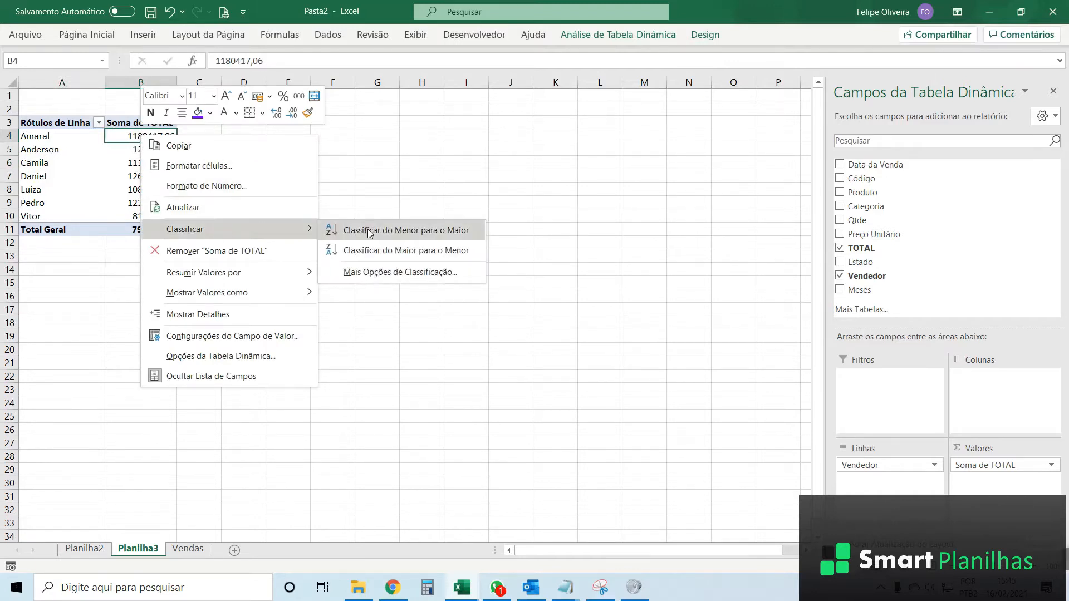
click(382, 252)
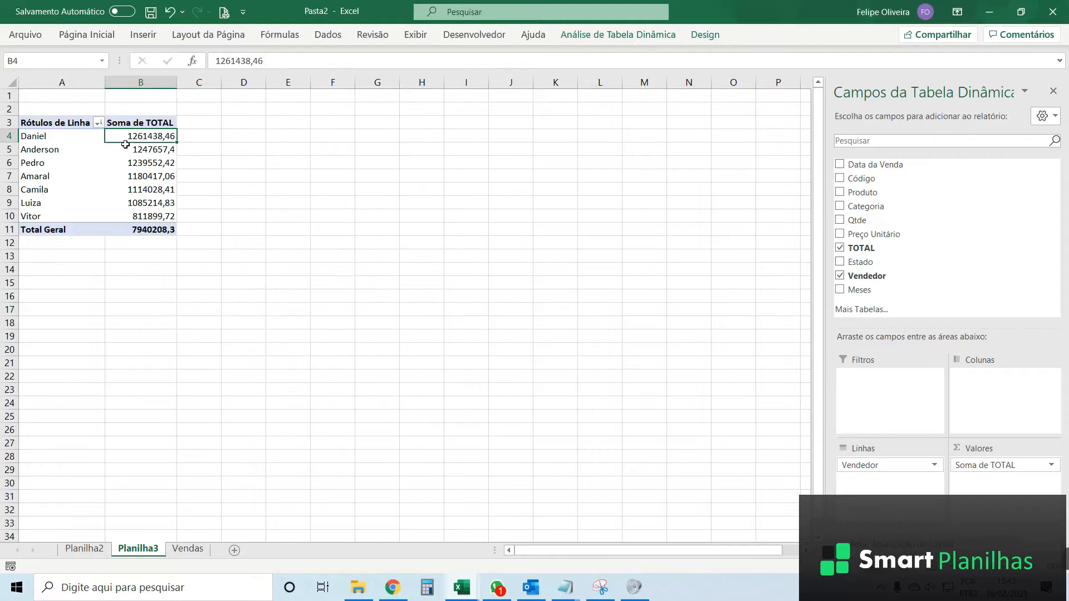
- Format column B with the R$ accounting number format and widen the column
click(140, 82)
click(87, 35)
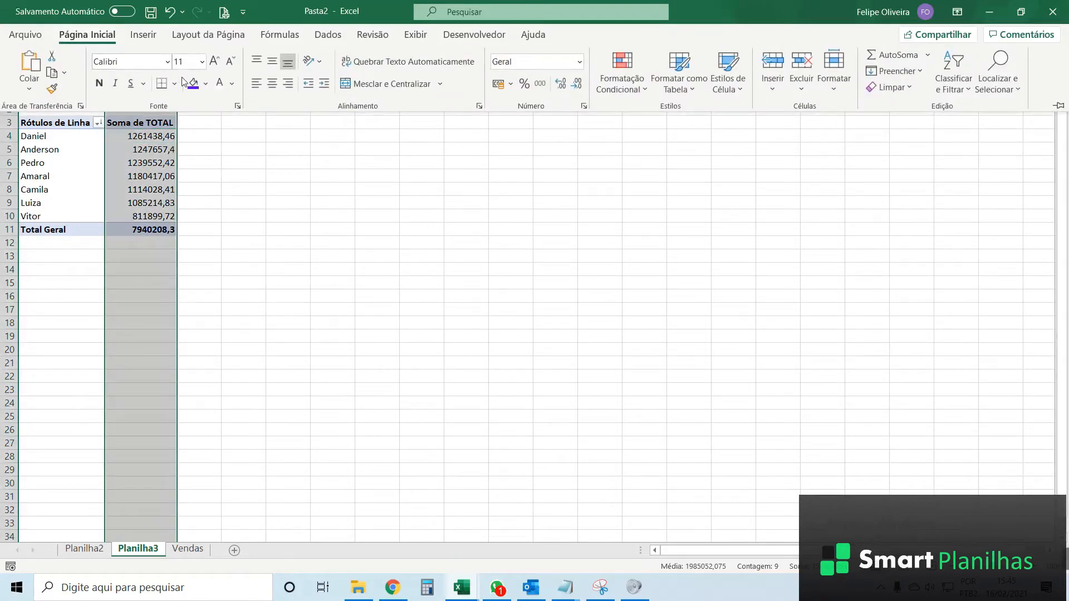
click(502, 83)
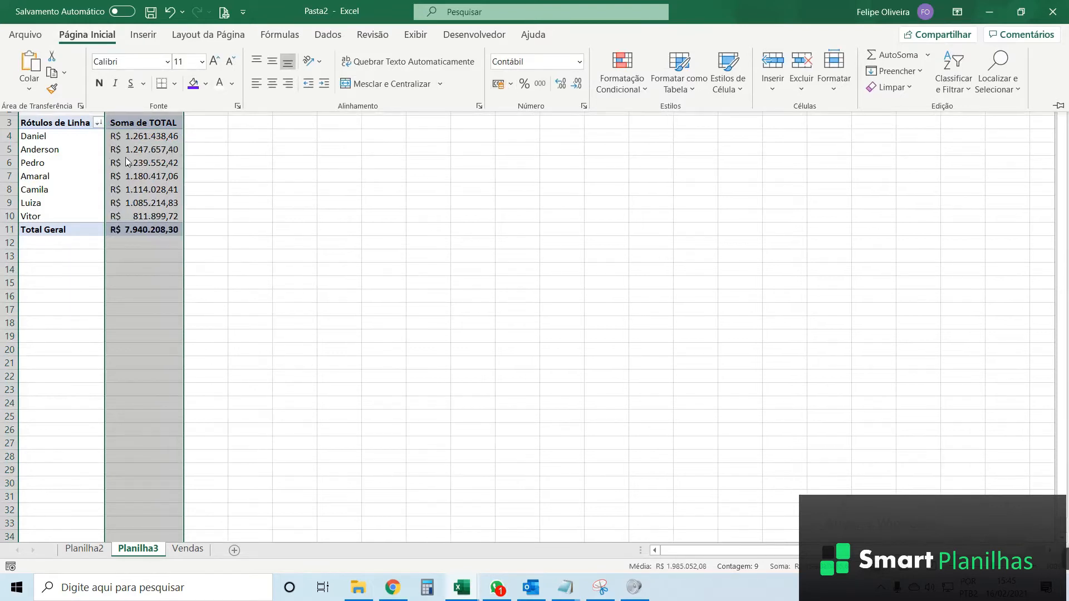
drag(182, 83, 216, 82)
- Insert a clustered bar pivot chart from the vendor pivot table and place it beside the table
click(83, 163)
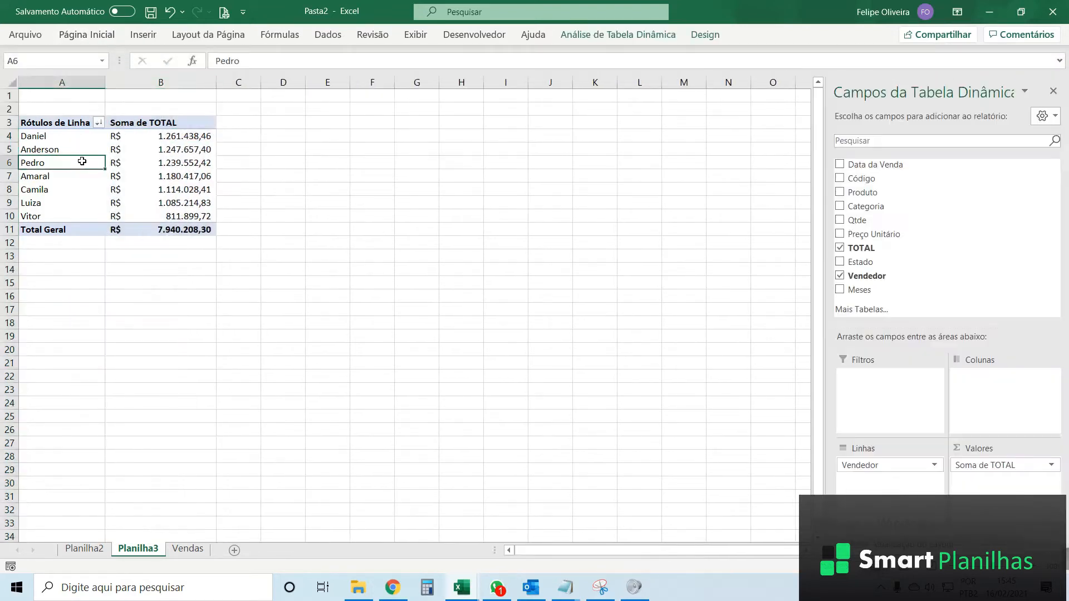
click(71, 150)
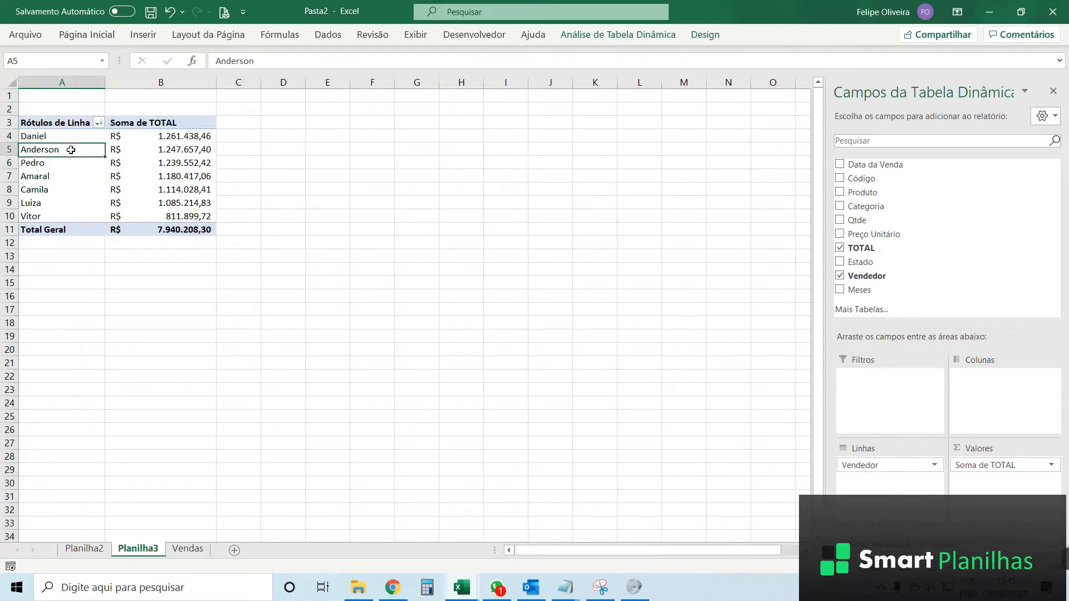
click(619, 38)
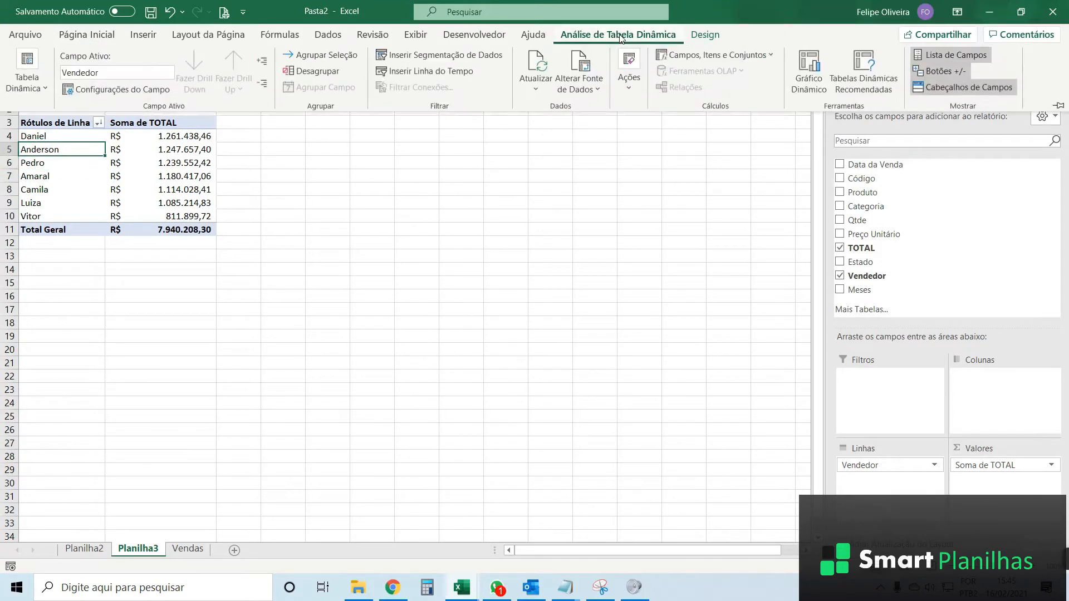
click(813, 62)
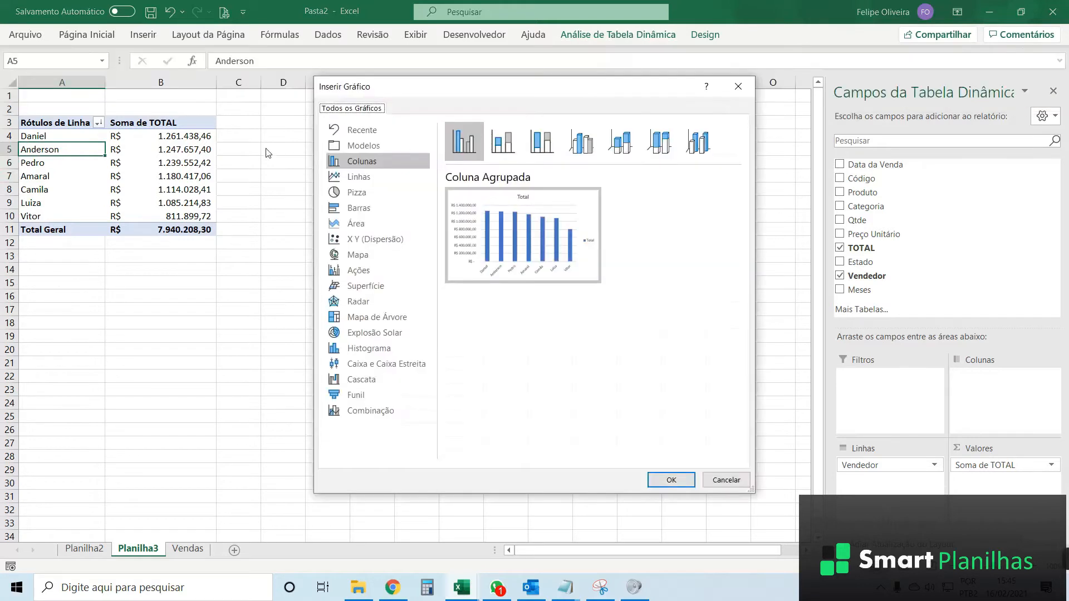
click(359, 209)
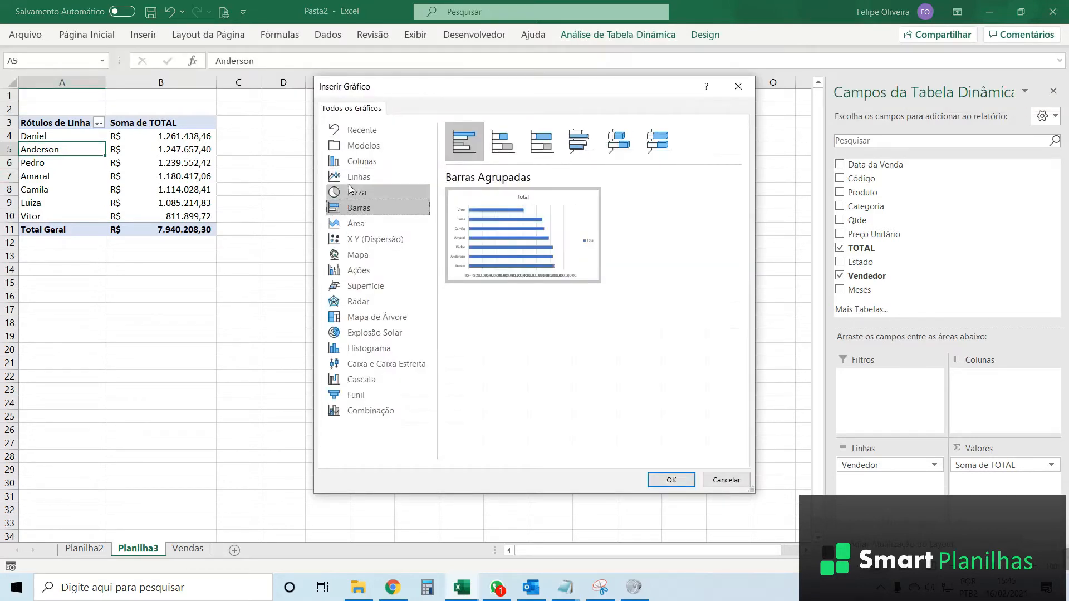
click(670, 480)
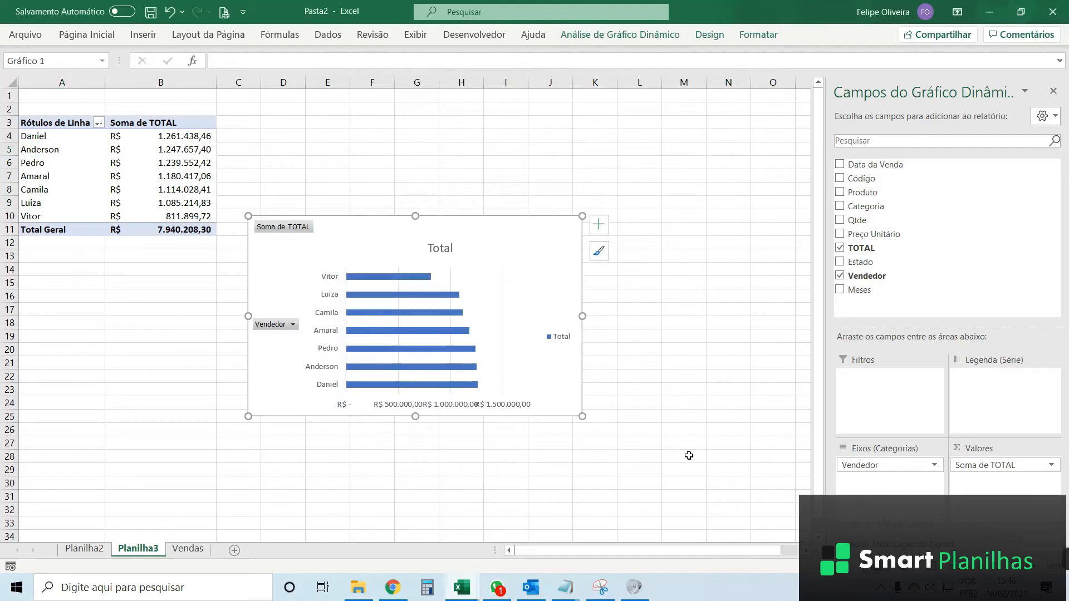
drag(356, 229, 345, 128)
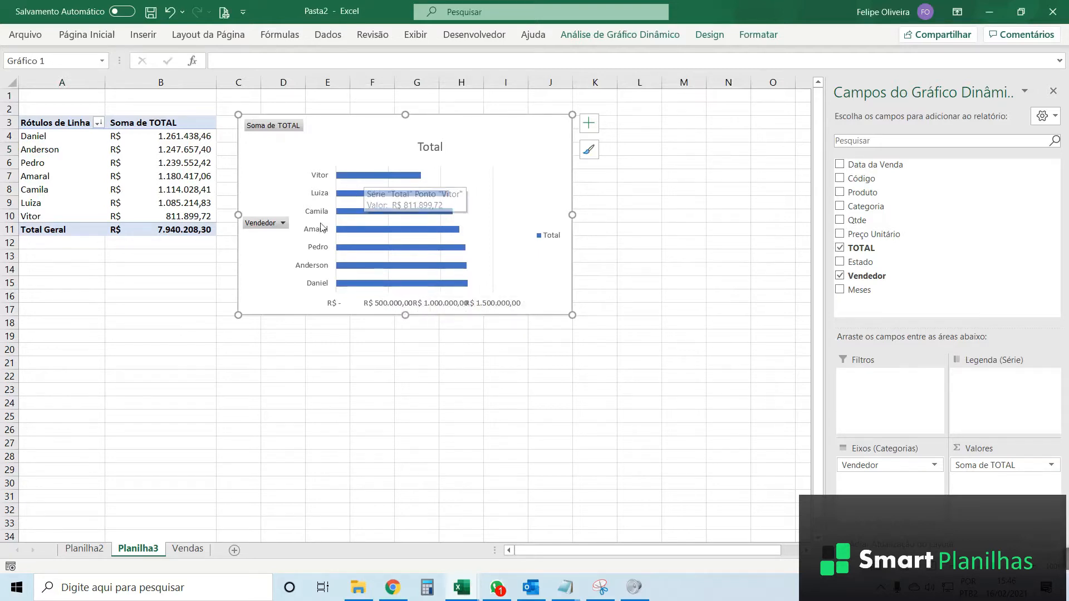
- Show the vendor axis categories of the bar chart in reverse order
right_click(328, 246)
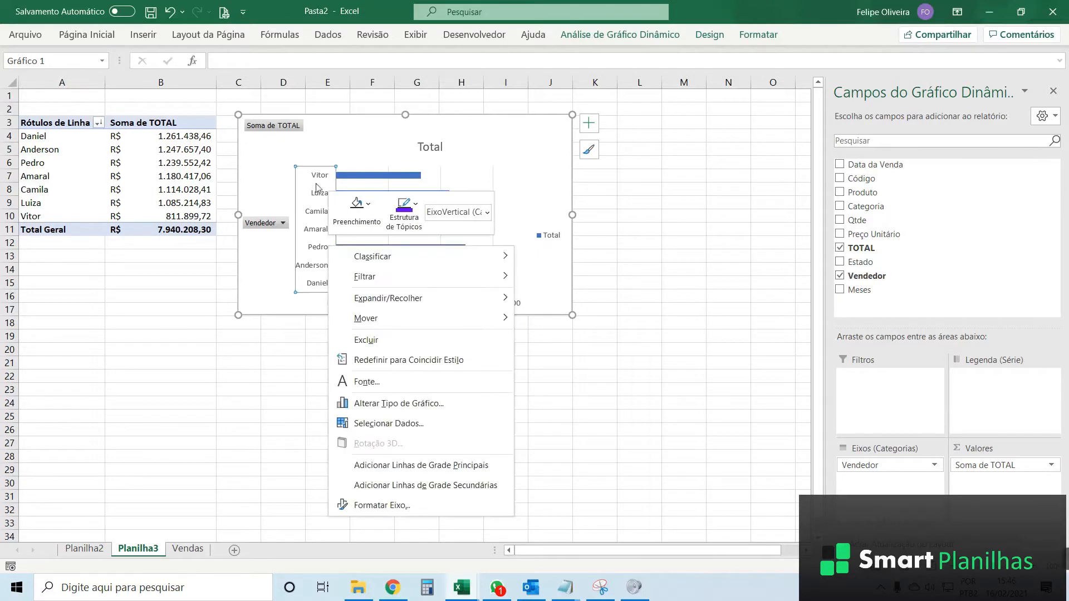
click(382, 506)
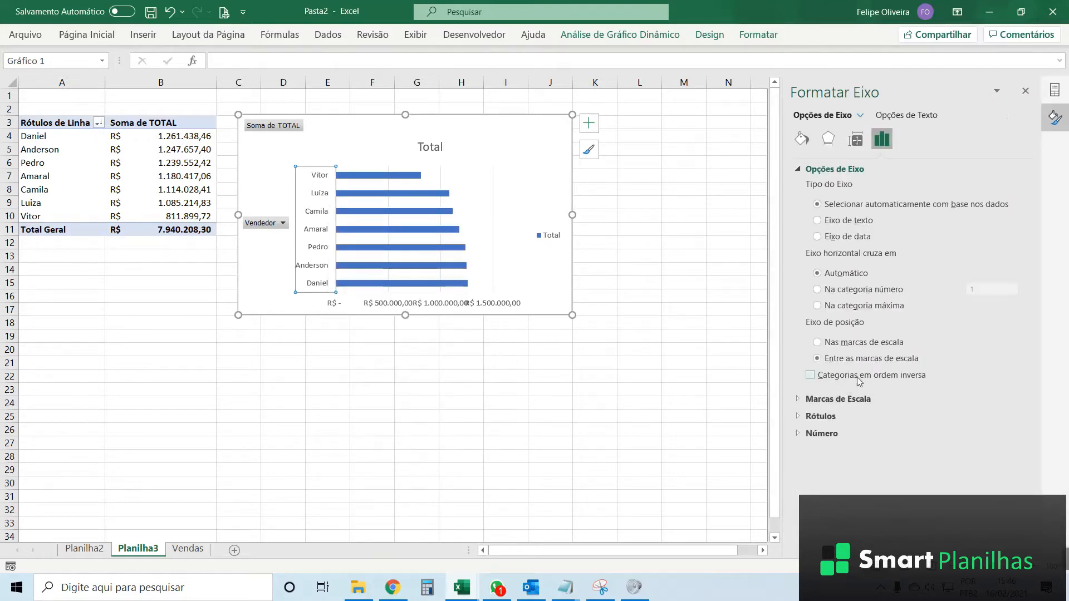
click(810, 375)
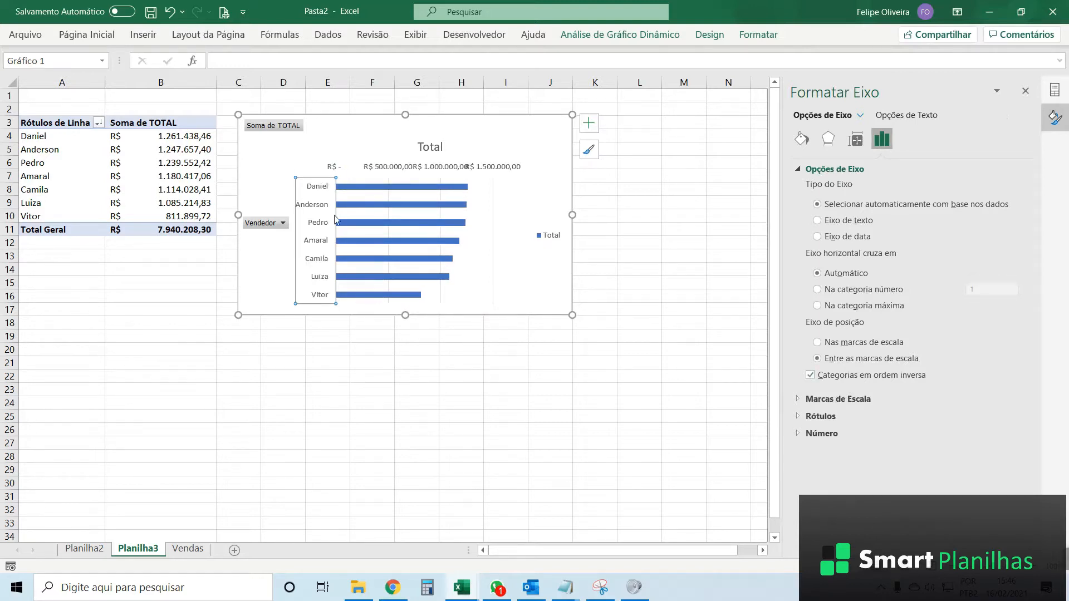
- Delete the vendor chart's value axis and add data labels to the bars
click(363, 171)
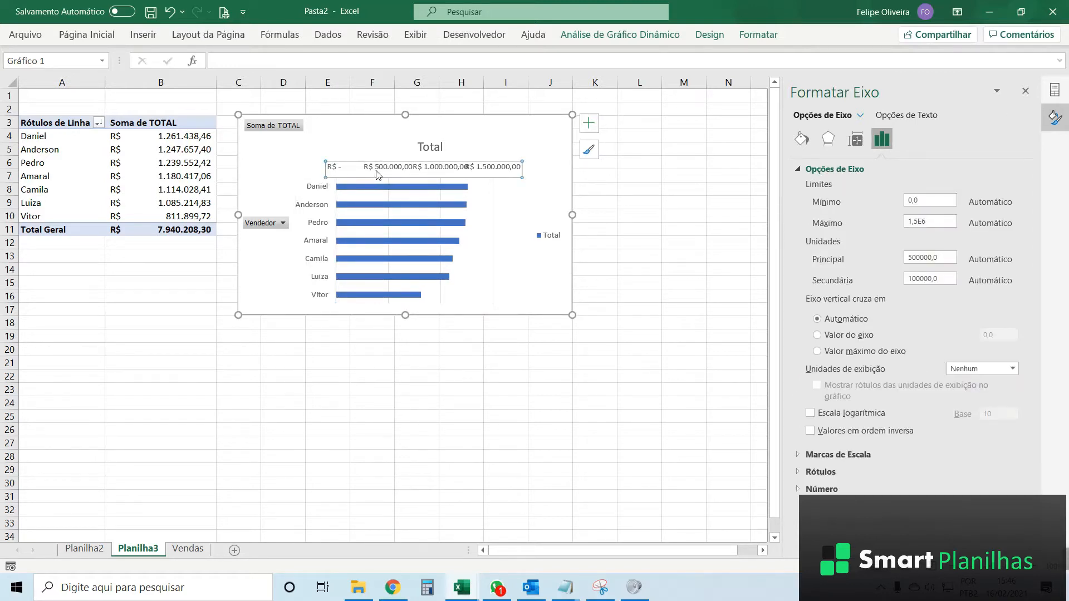
key(Delete)
right_click(489, 177)
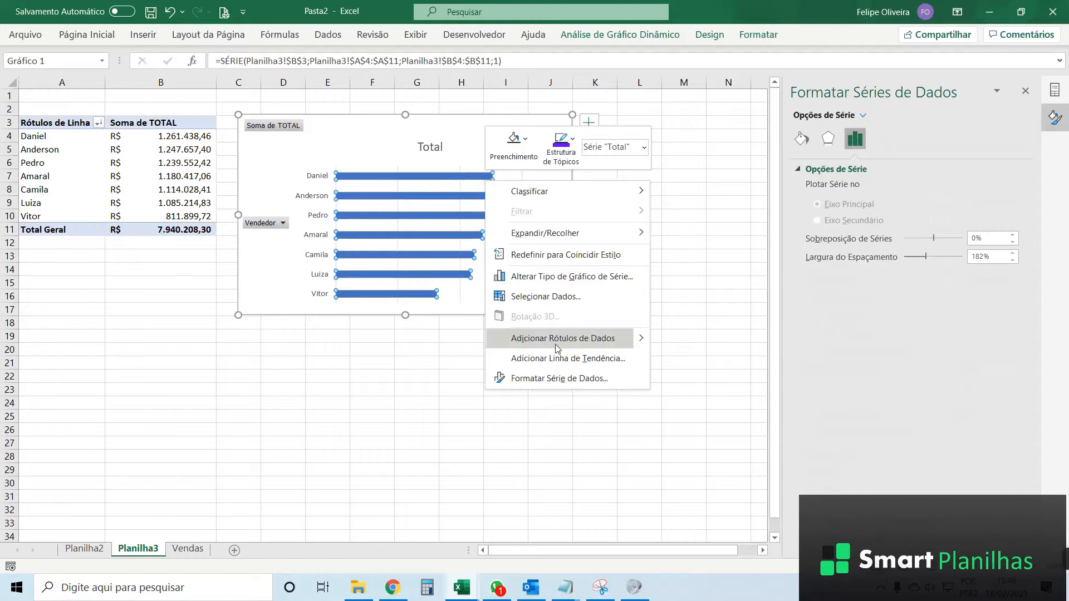
mouse_move(640, 338)
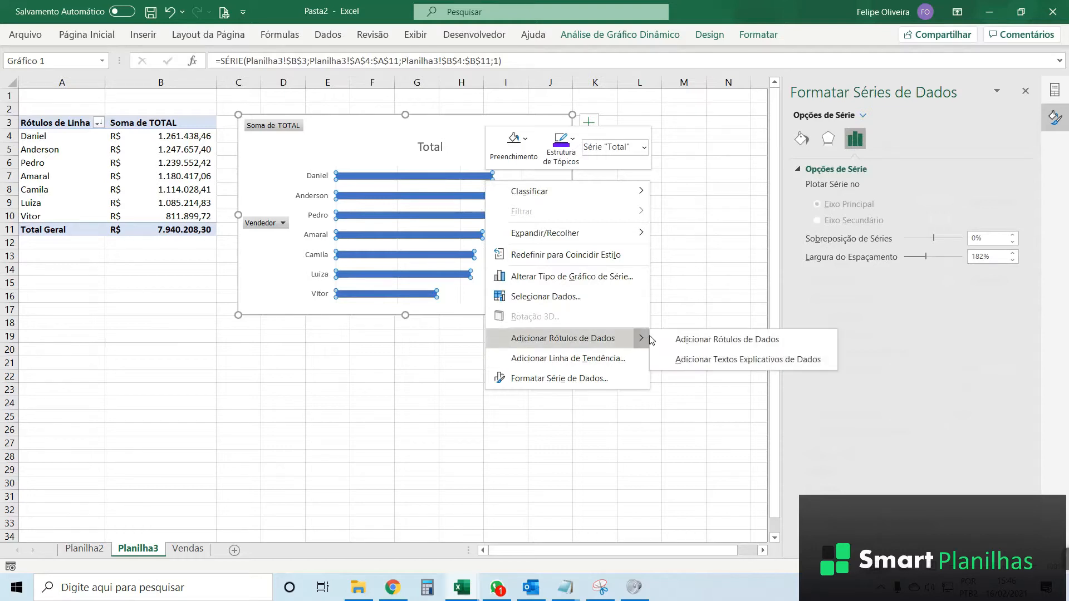
click(691, 340)
- Widen the vendor chart to about column L and delete its legend
click(577, 235)
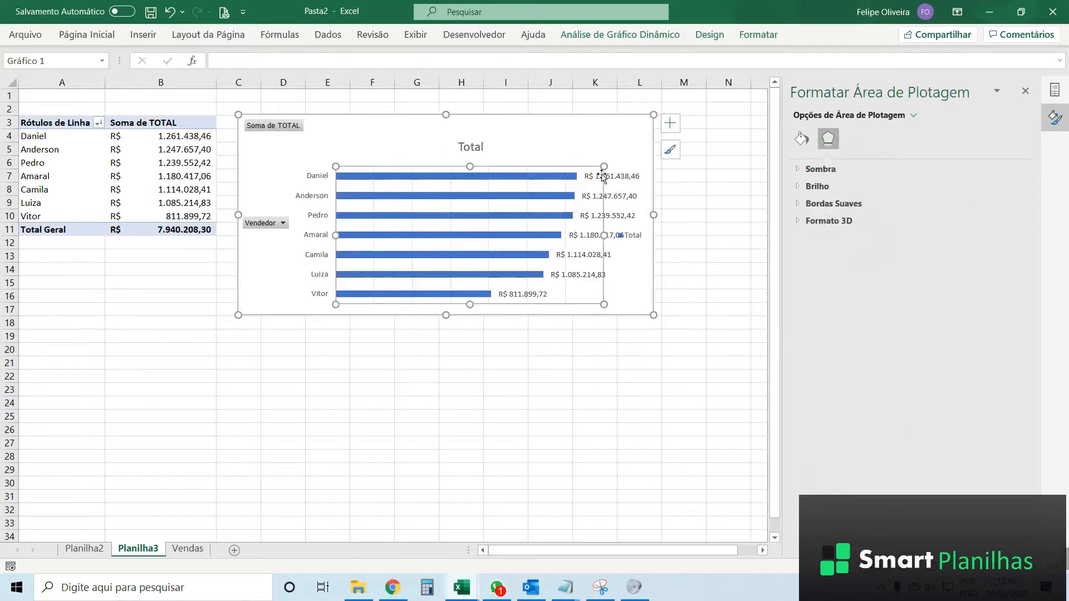
click(625, 236)
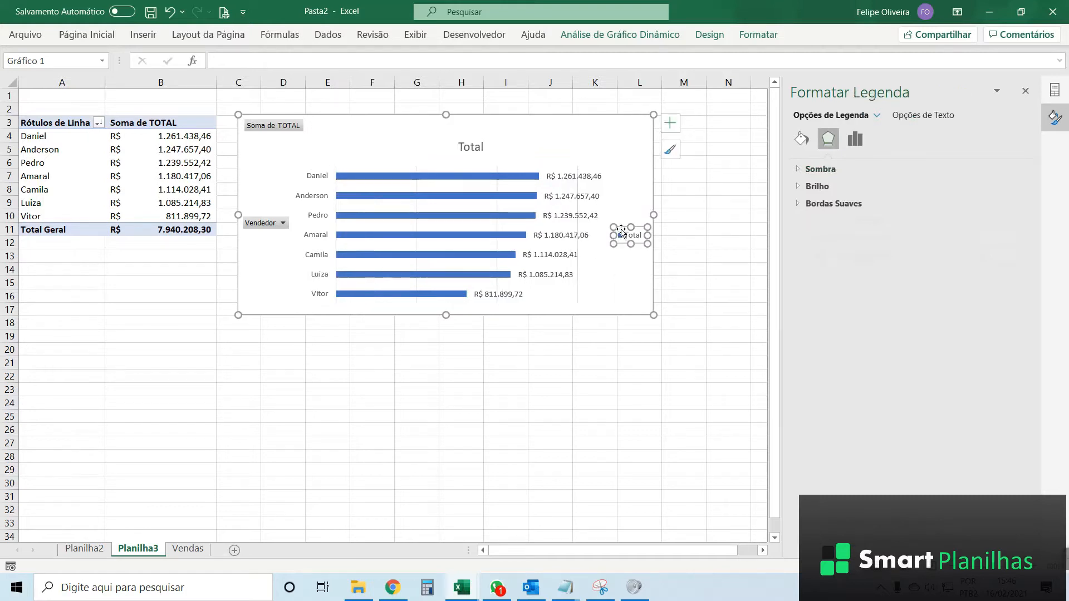
key(Delete)
- Set the gap width of the vendor chart's bars to 84%
click(474, 196)
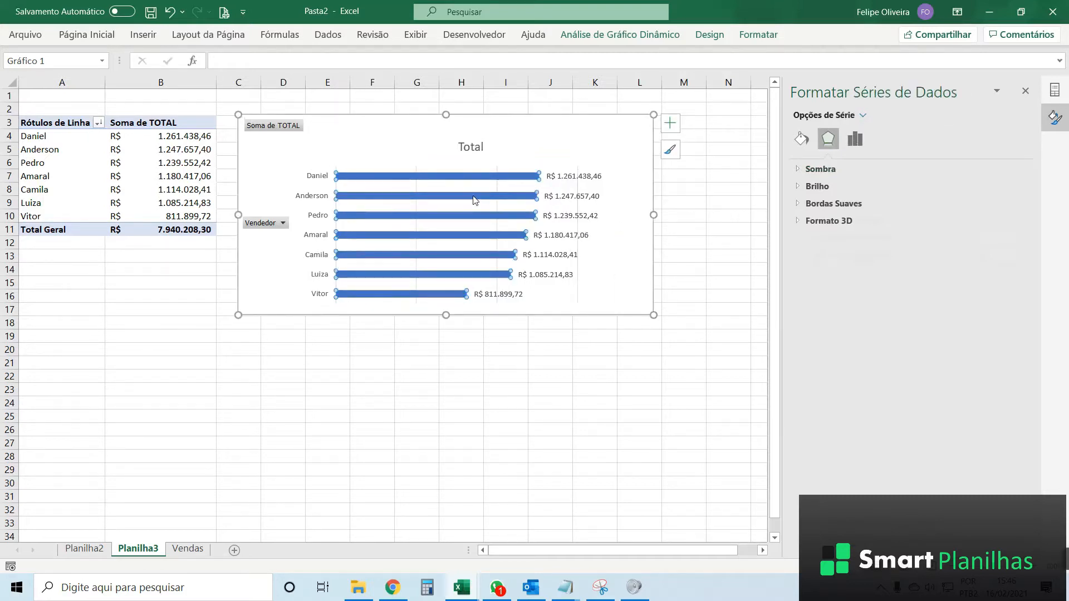
click(854, 139)
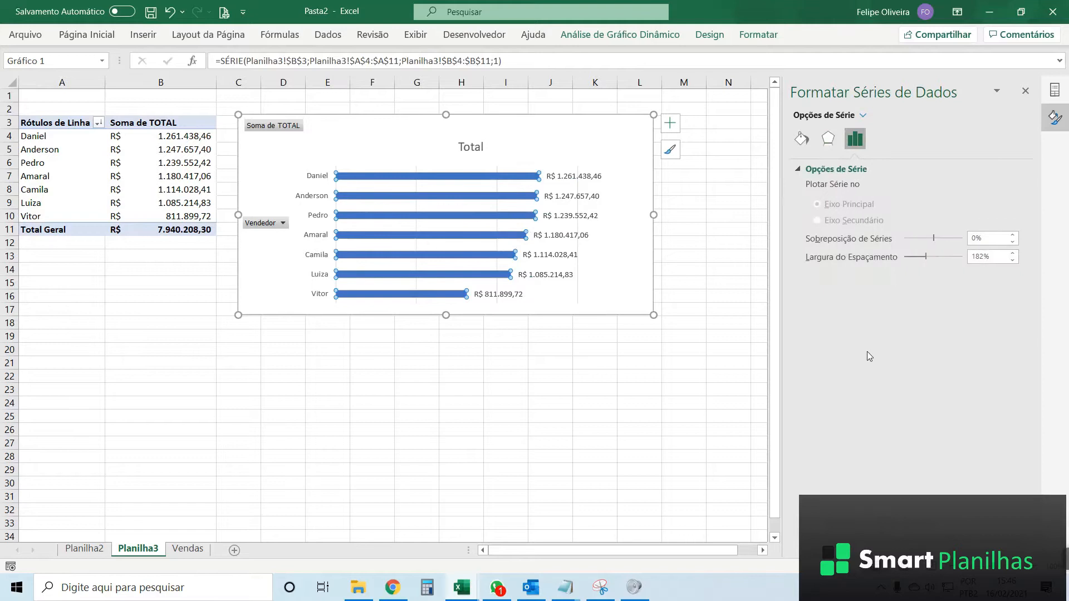
drag(783, 223, 775, 223)
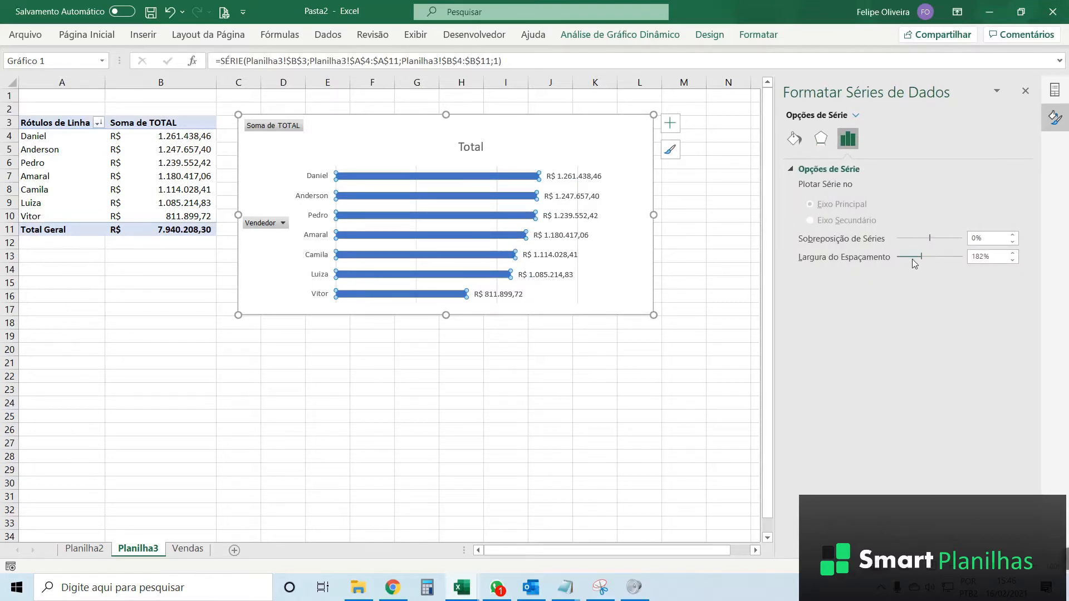
mouse_move(922, 257)
mouse_down()
mouse_move(932, 256)
mouse_move(907, 256)
mouse_up()
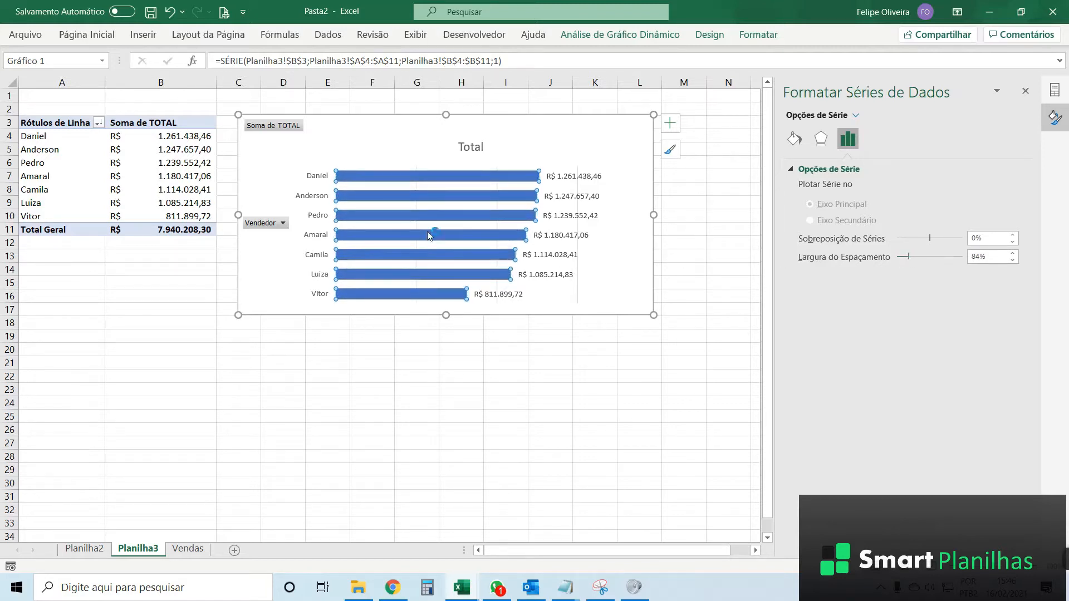
click(569, 132)
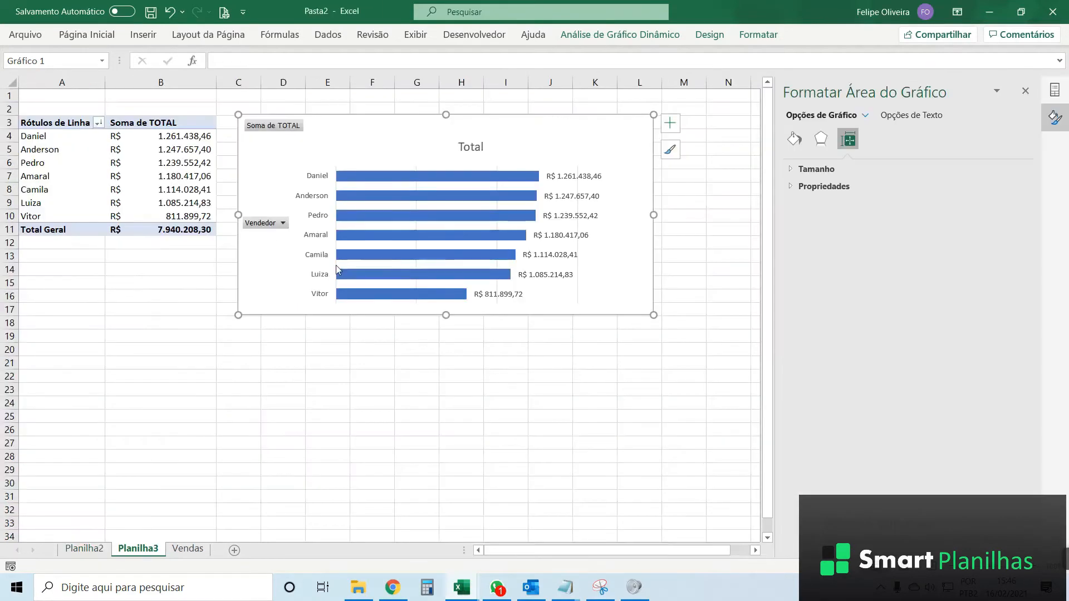
- Check the sales-by-category chart in the finished dashboard workbook and return to Pasta2
click(189, 310)
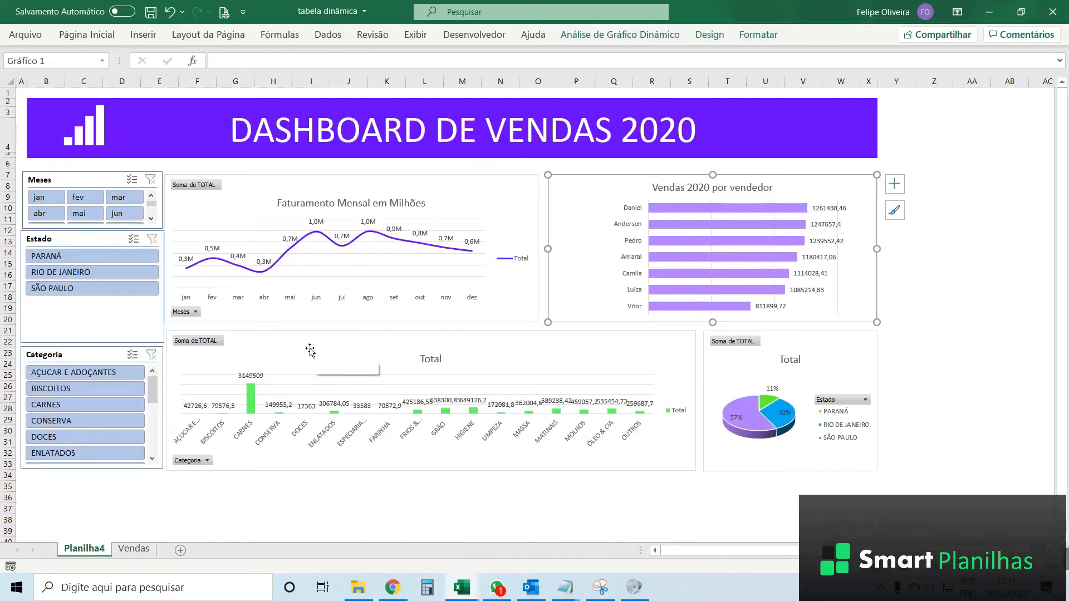
click(310, 357)
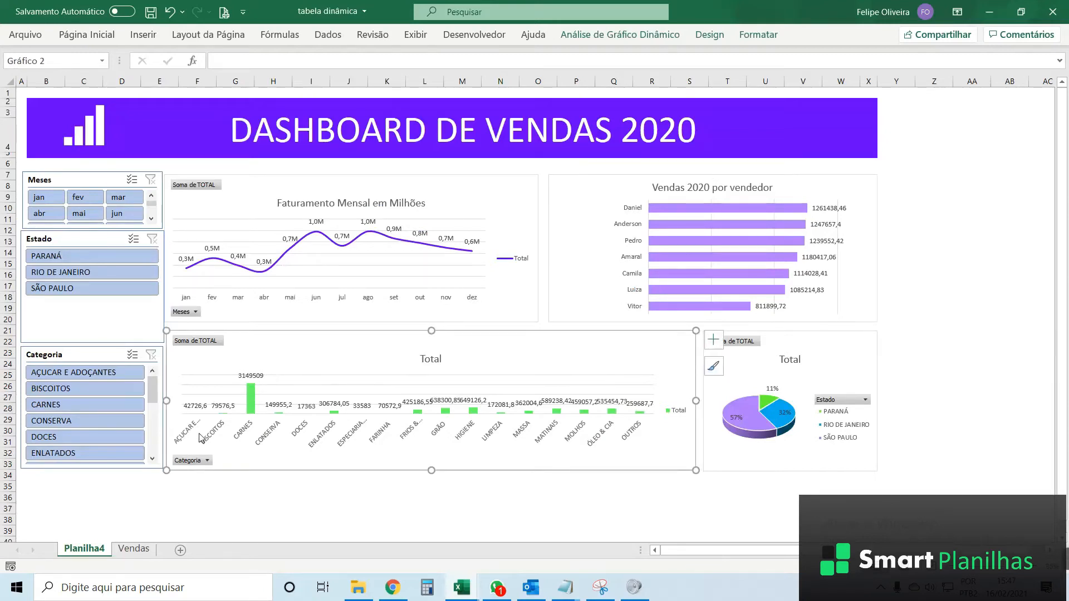
key(alt+Tab)
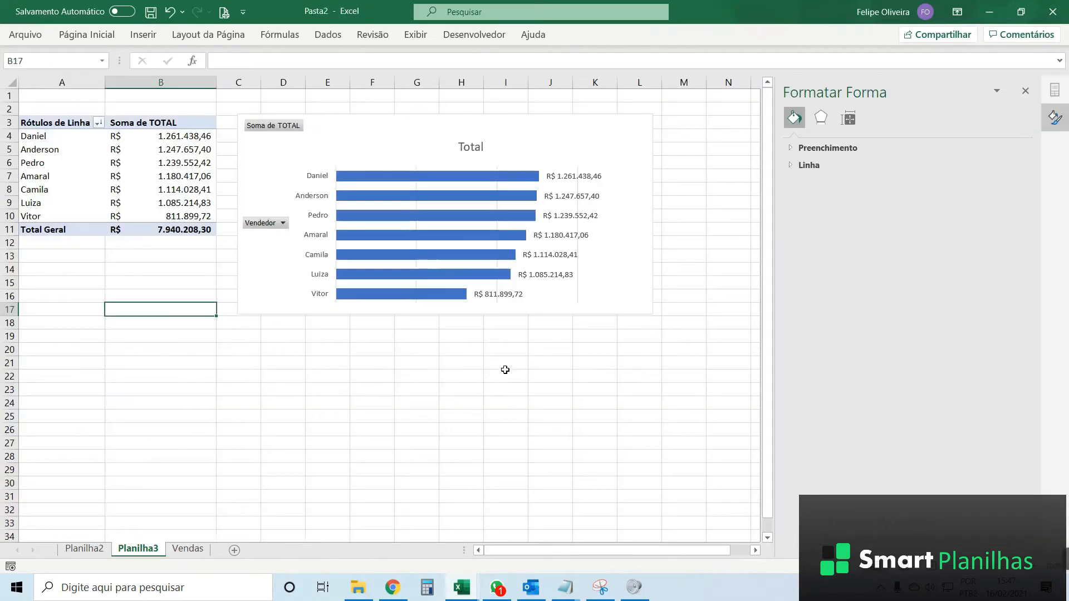
- Create a third pivot table on a new worksheet from Vendas range A3:I1435, summing TOTAL by Categoria
click(177, 549)
click(177, 549)
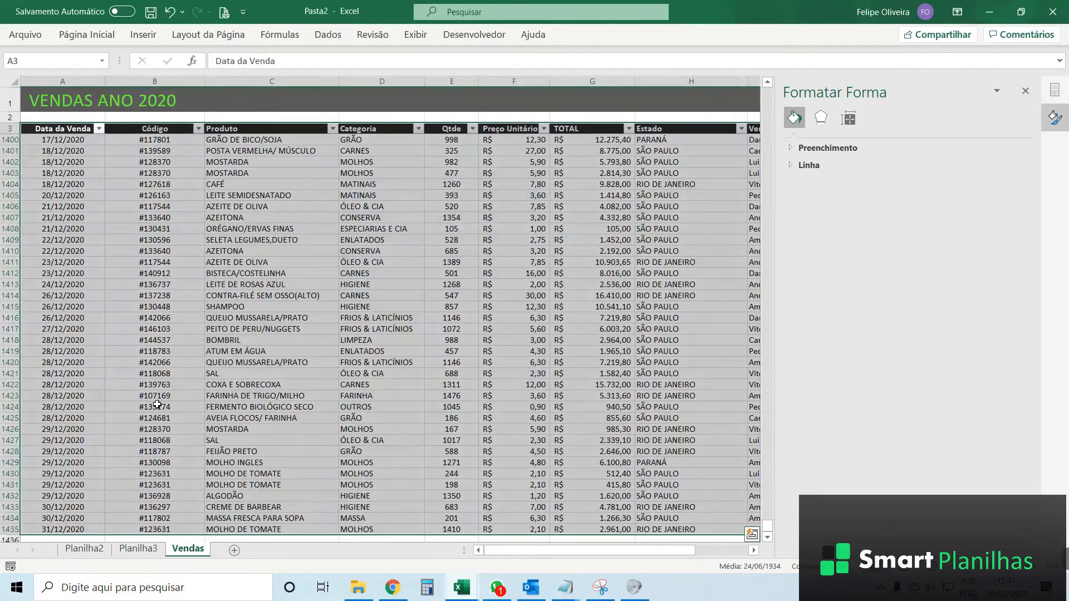
click(1025, 90)
click(134, 40)
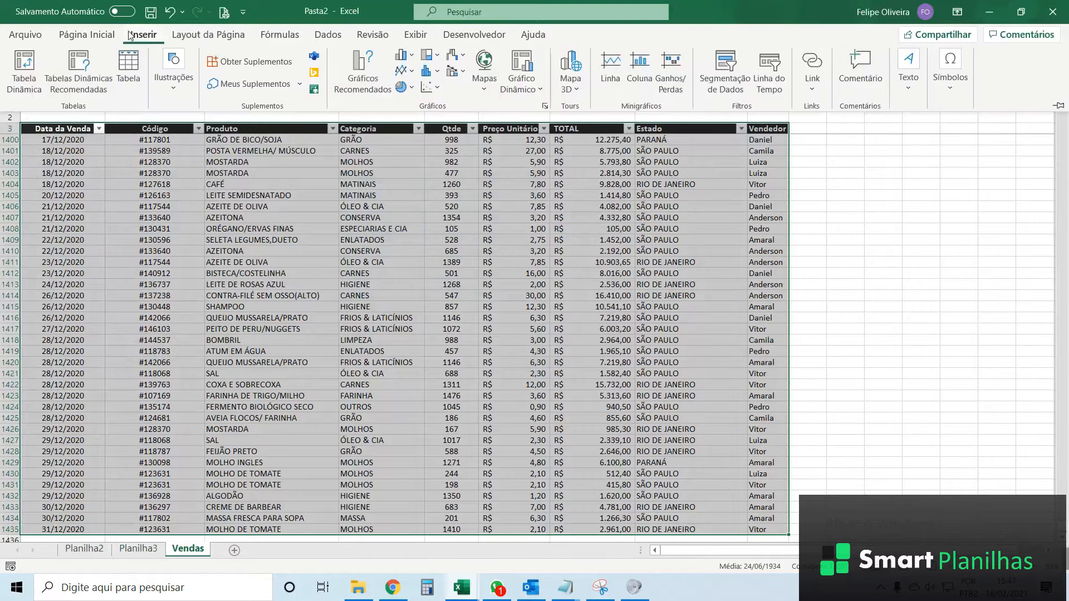
click(25, 70)
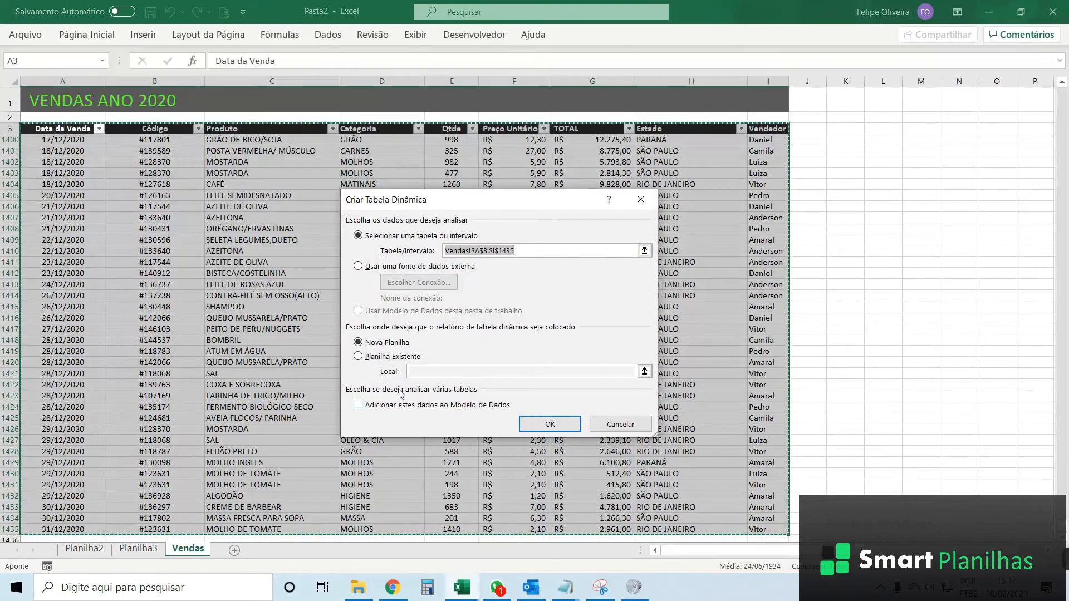
click(550, 424)
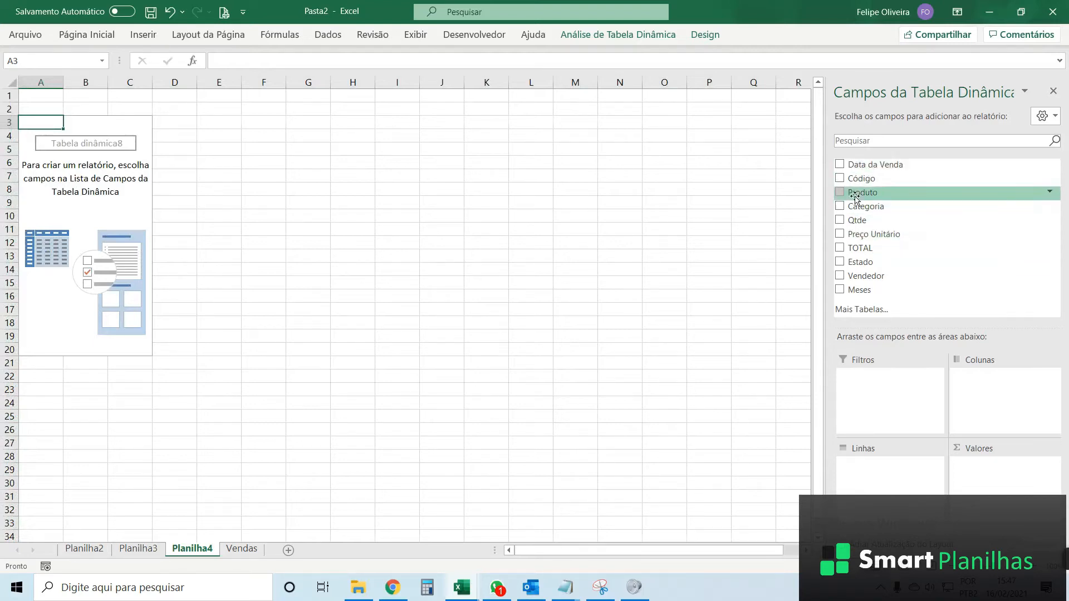
drag(866, 213, 881, 473)
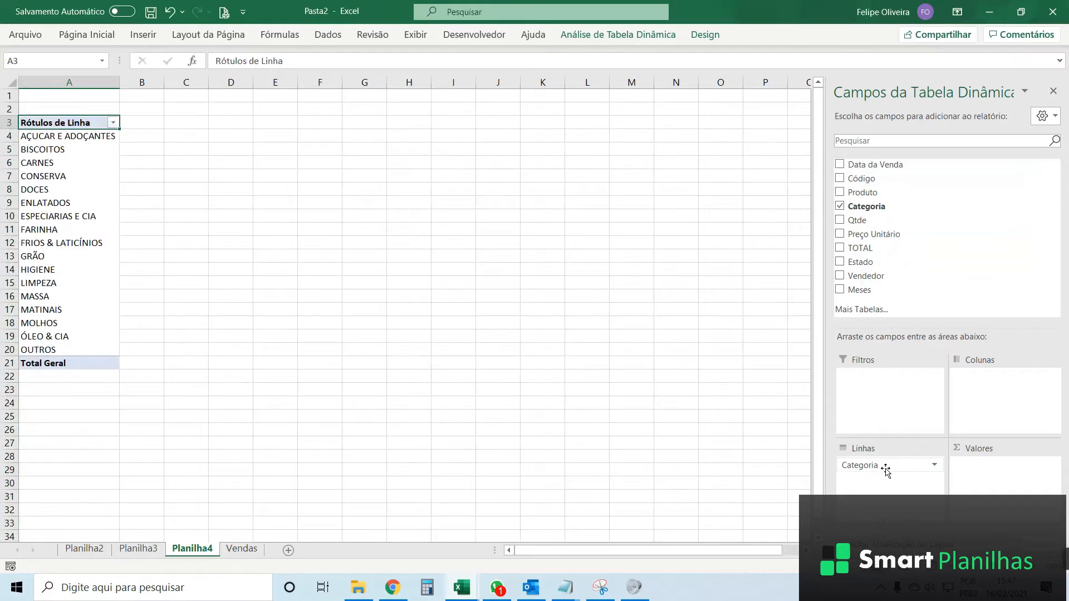
drag(877, 251, 998, 482)
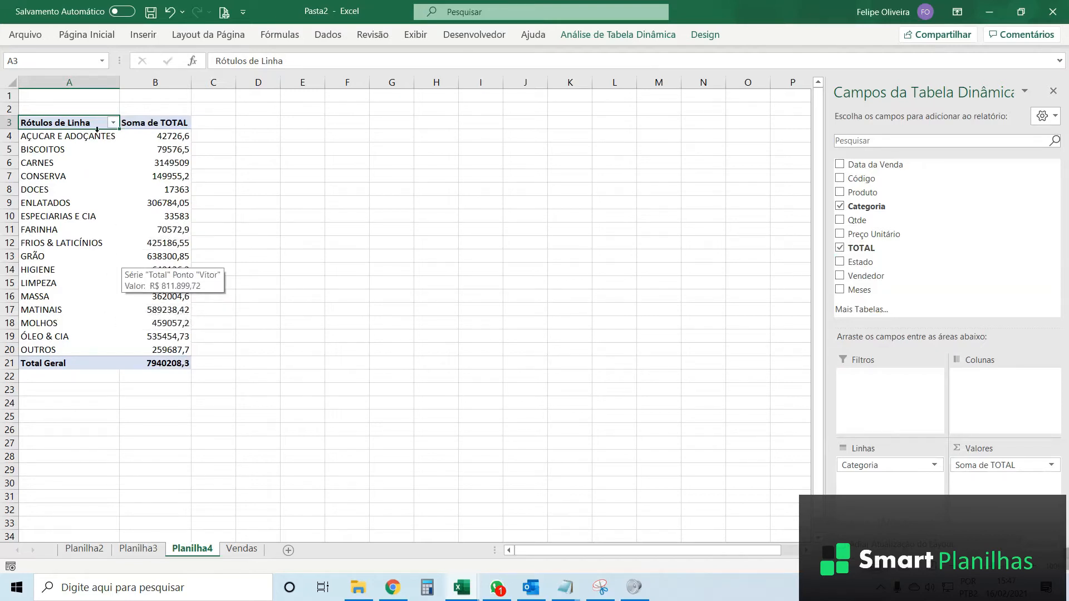
- Insert a clustered column pivot chart from the category pivot table and widen it
click(49, 139)
click(587, 39)
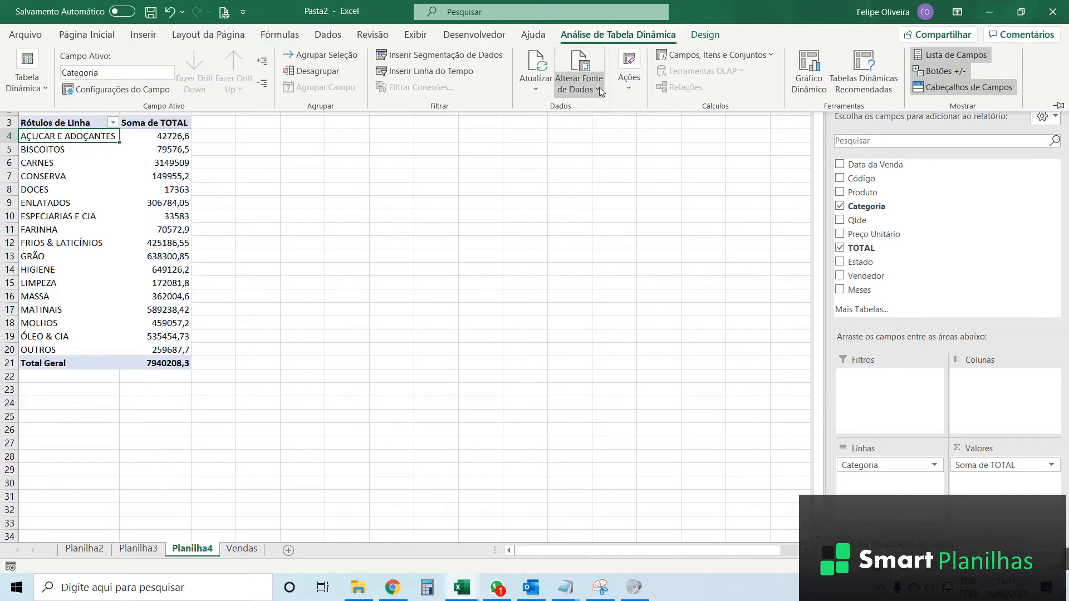
click(808, 66)
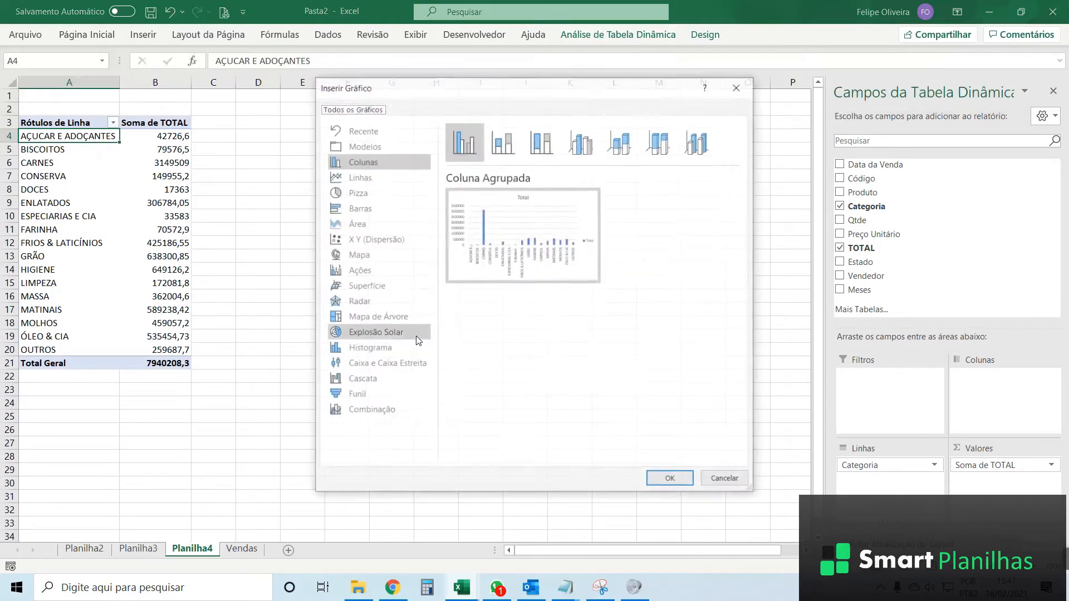
click(669, 480)
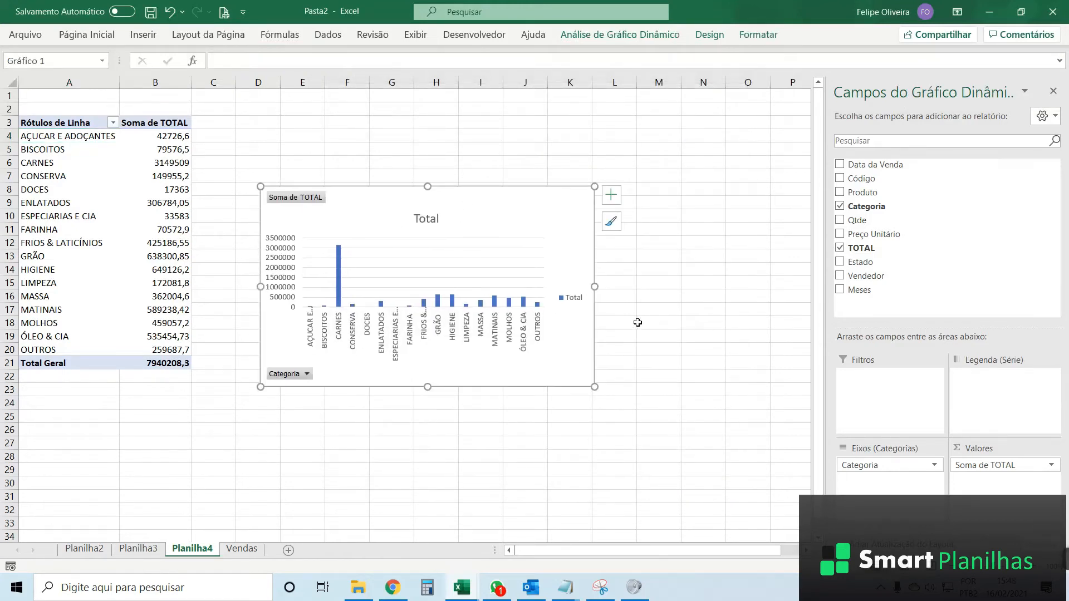
click(703, 401)
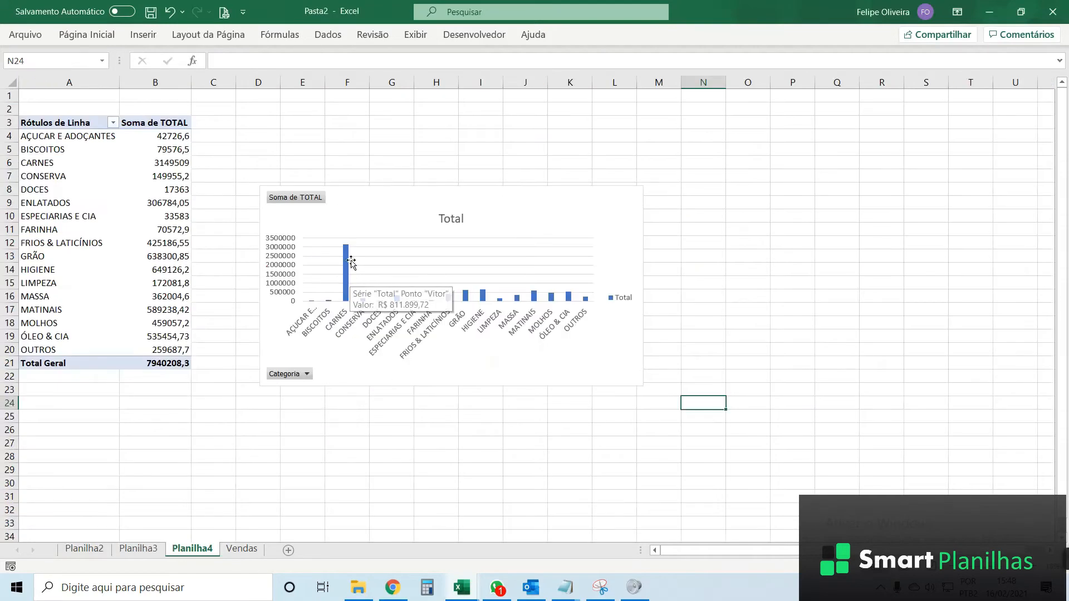
- Add data labels to the columns of the category chart and delete its vertical value axis
right_click(349, 251)
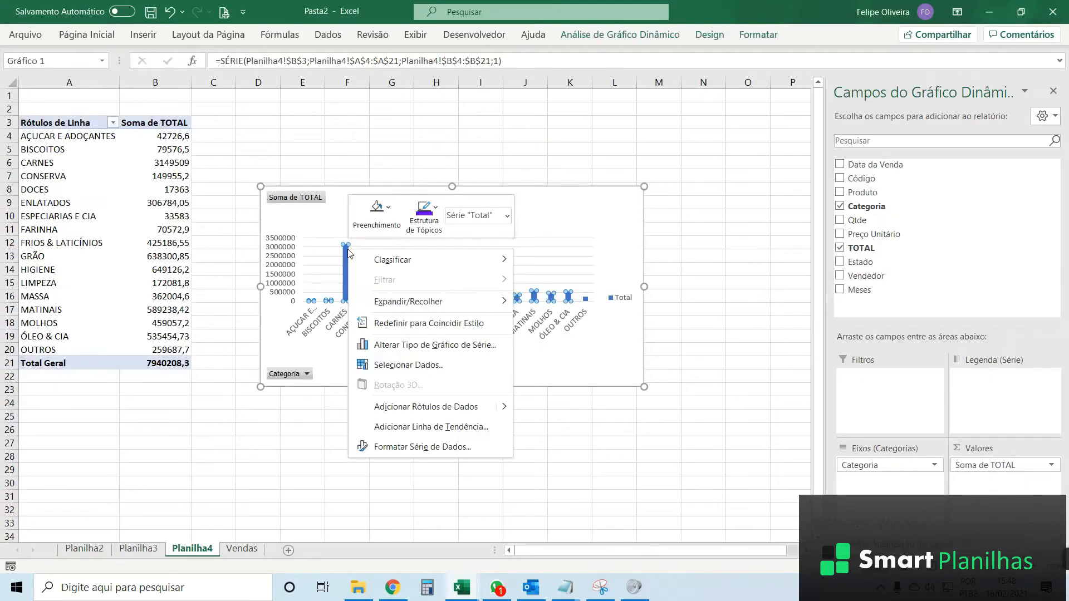
mouse_move(503, 408)
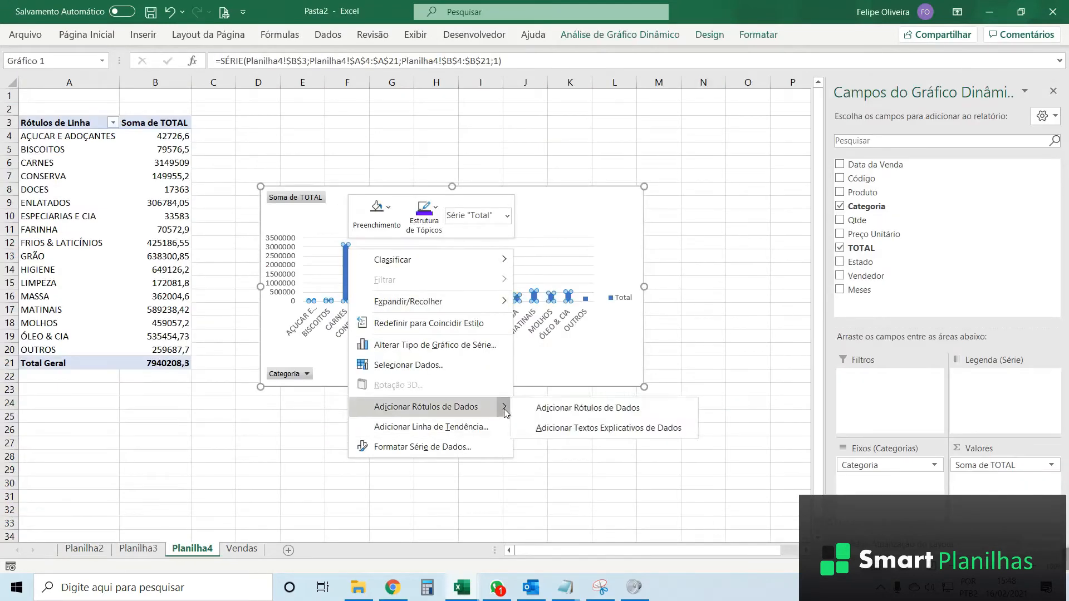
click(550, 407)
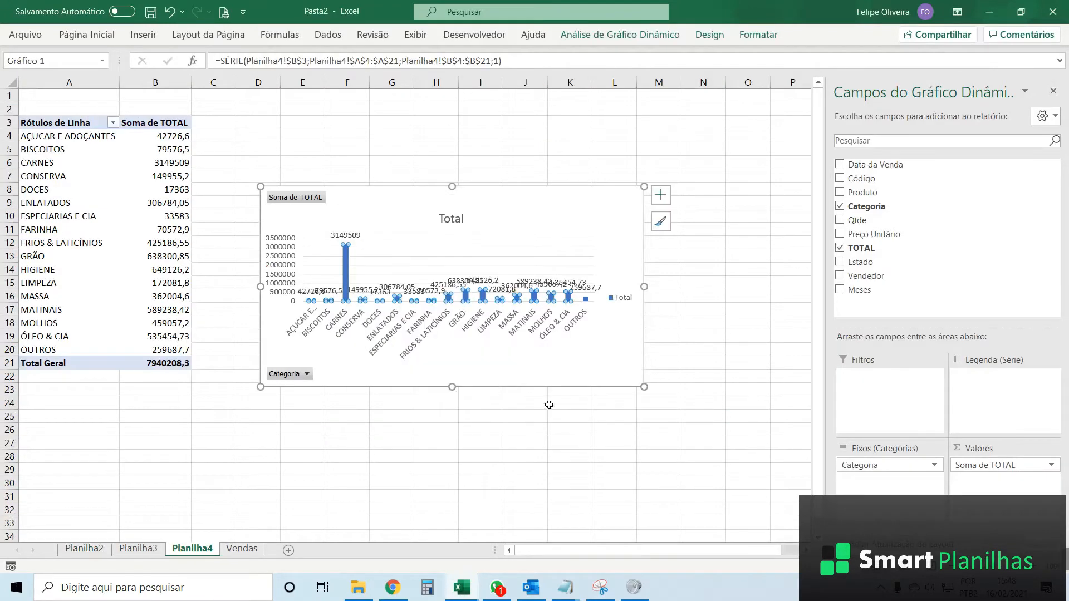
click(288, 251)
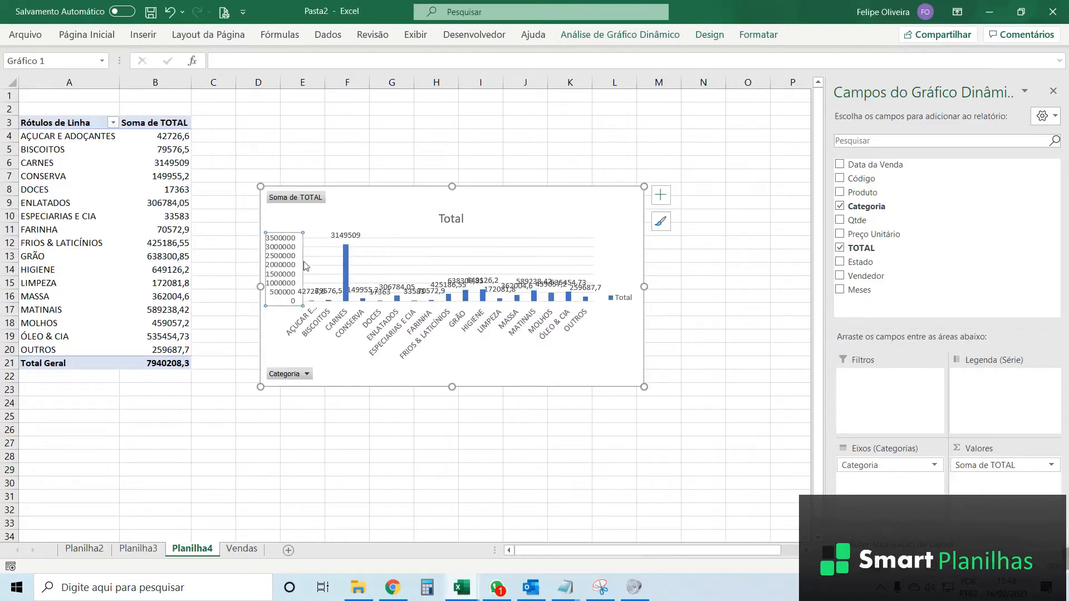
key(Delete)
- Move the category chart closer to its pivot table and widen it to reach about column O
drag(556, 277, 519, 261)
drag(607, 271, 784, 271)
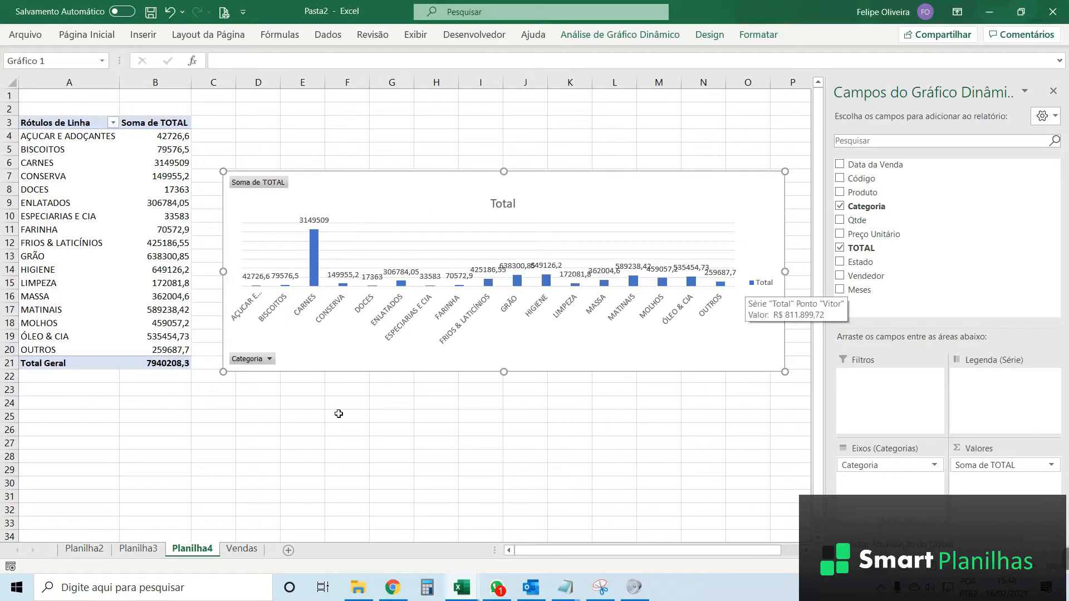
click(525, 390)
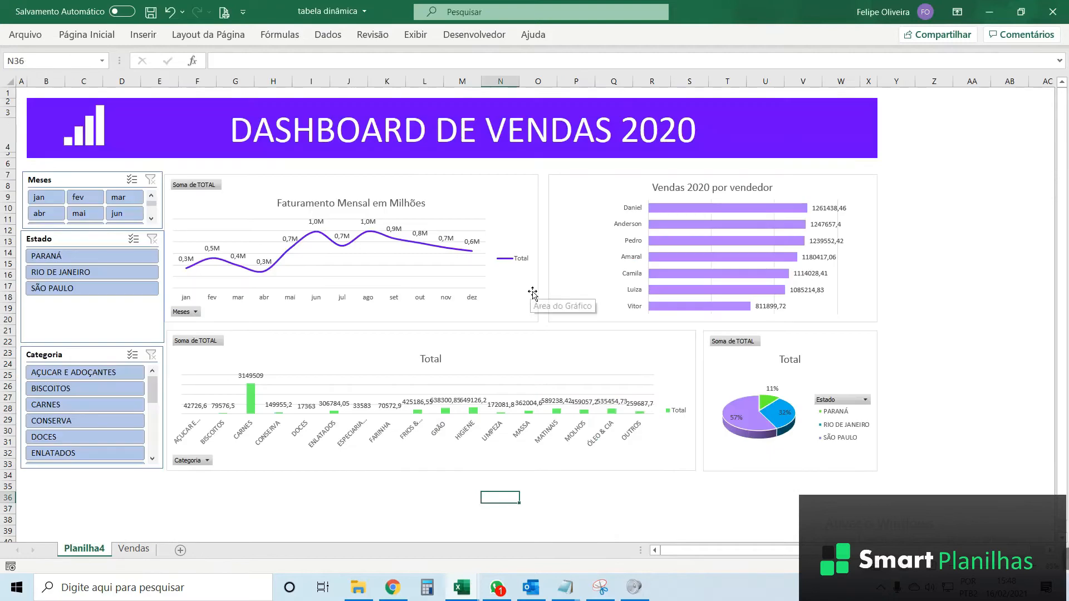
- Check the finished dashboard's state pie chart, and in Pasta2 create a new-sheet pivot table from Vendas range A3:I1435 summing TOTAL by Estado
click(850, 360)
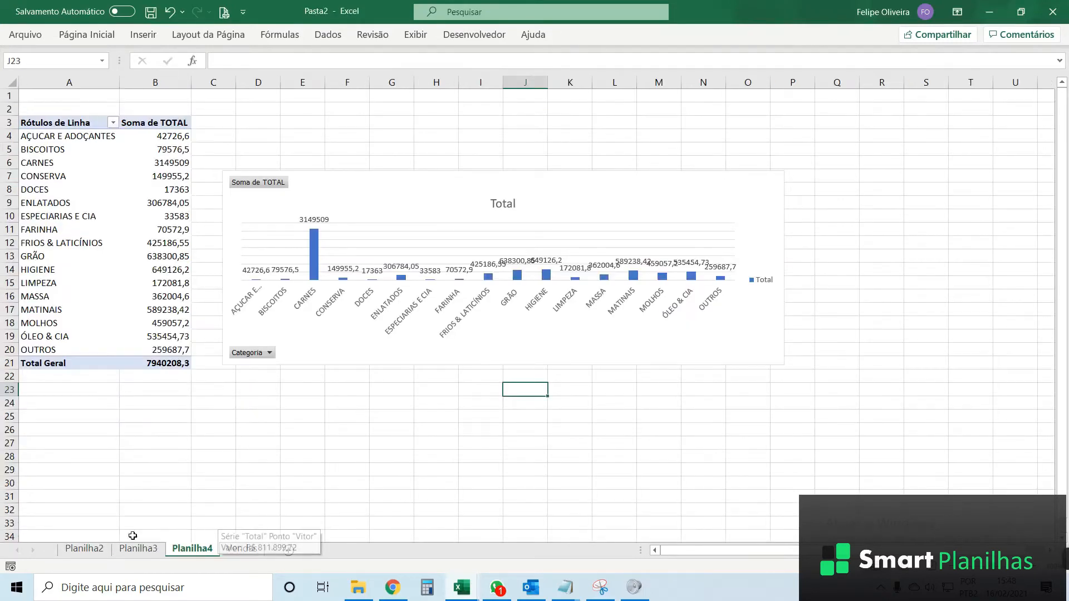
click(241, 550)
click(143, 34)
click(25, 70)
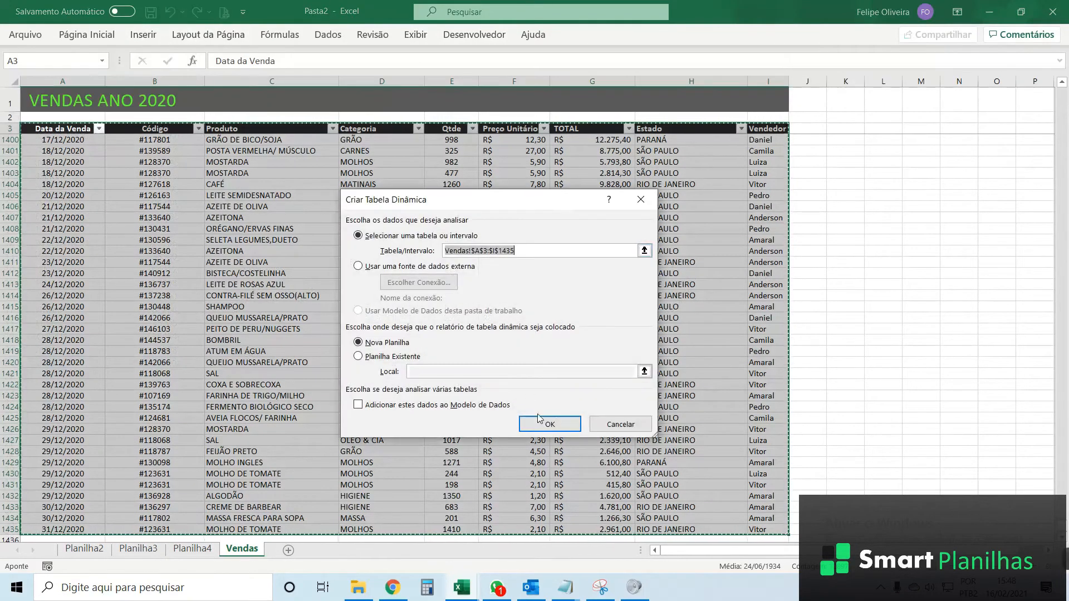
click(548, 422)
drag(857, 262, 871, 467)
drag(860, 247, 1013, 470)
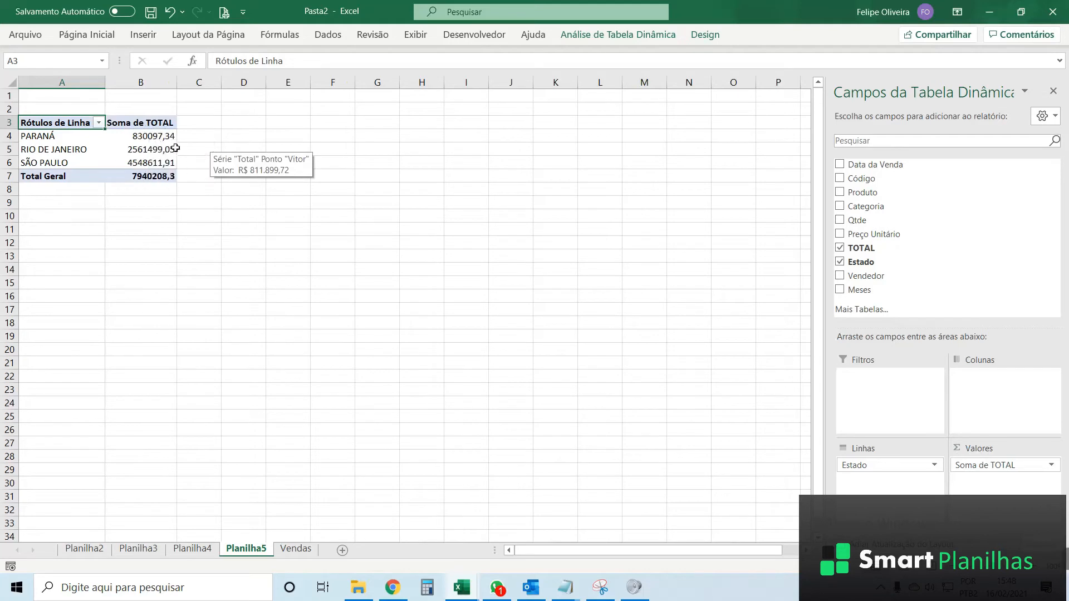
- Insert a 3D pie (Pizza 3D) pivot chart from the state pivot table
click(153, 135)
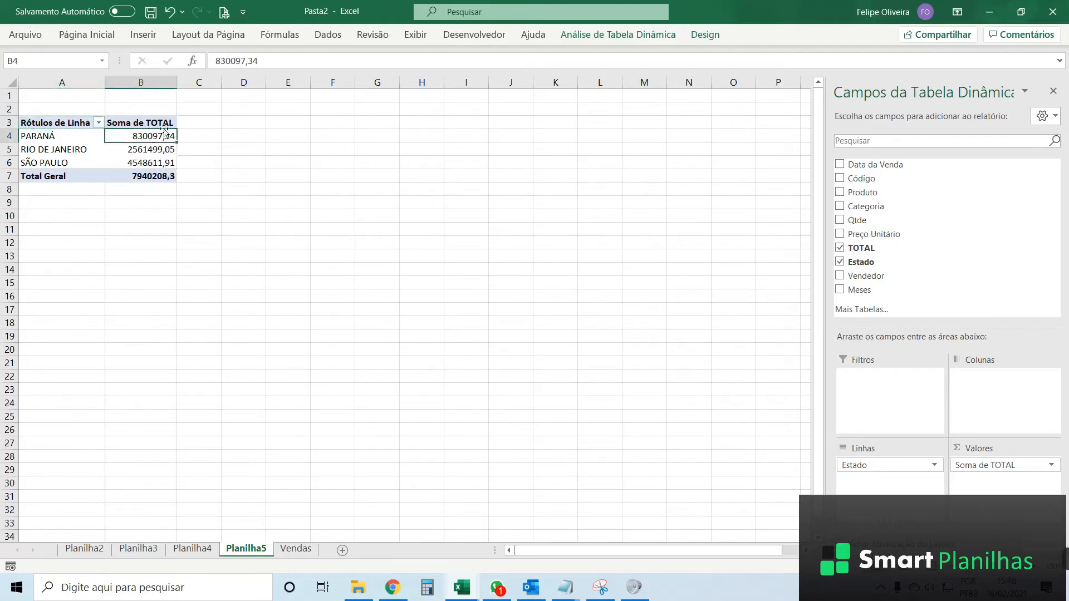
click(580, 35)
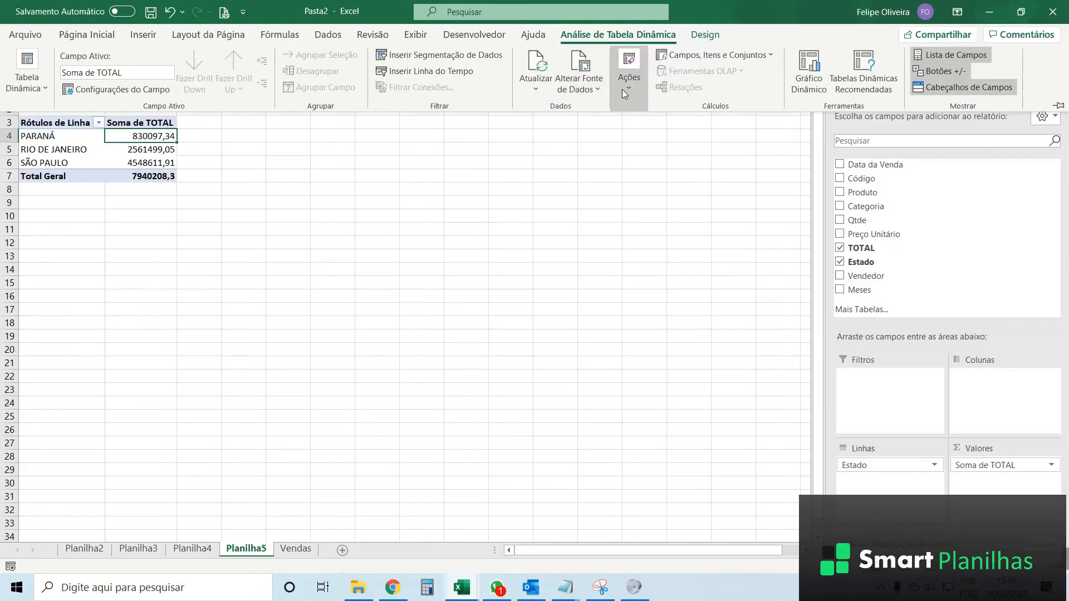
click(815, 59)
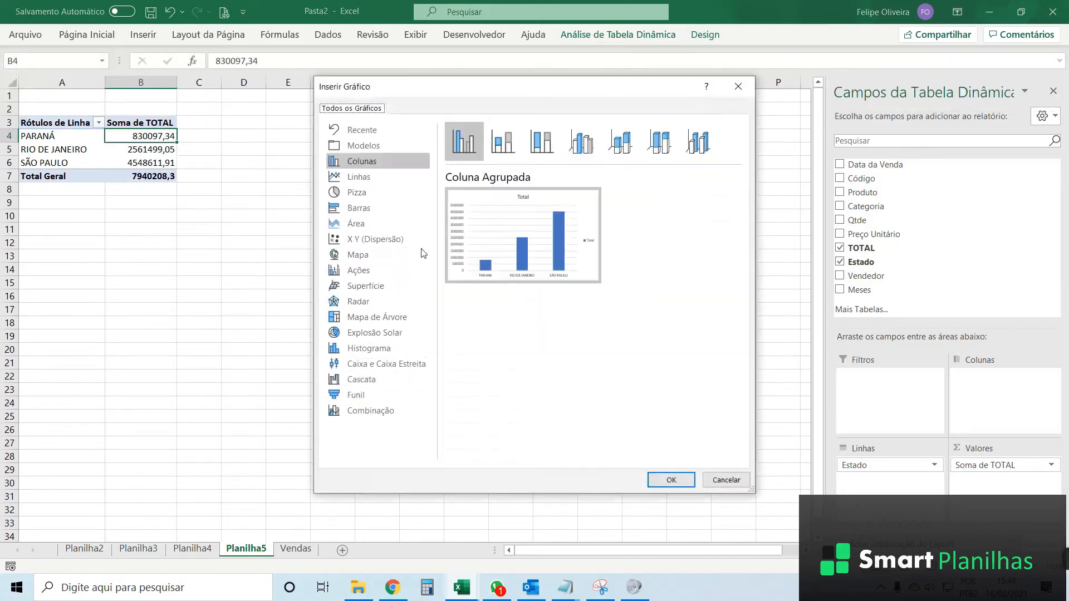
click(363, 194)
click(503, 142)
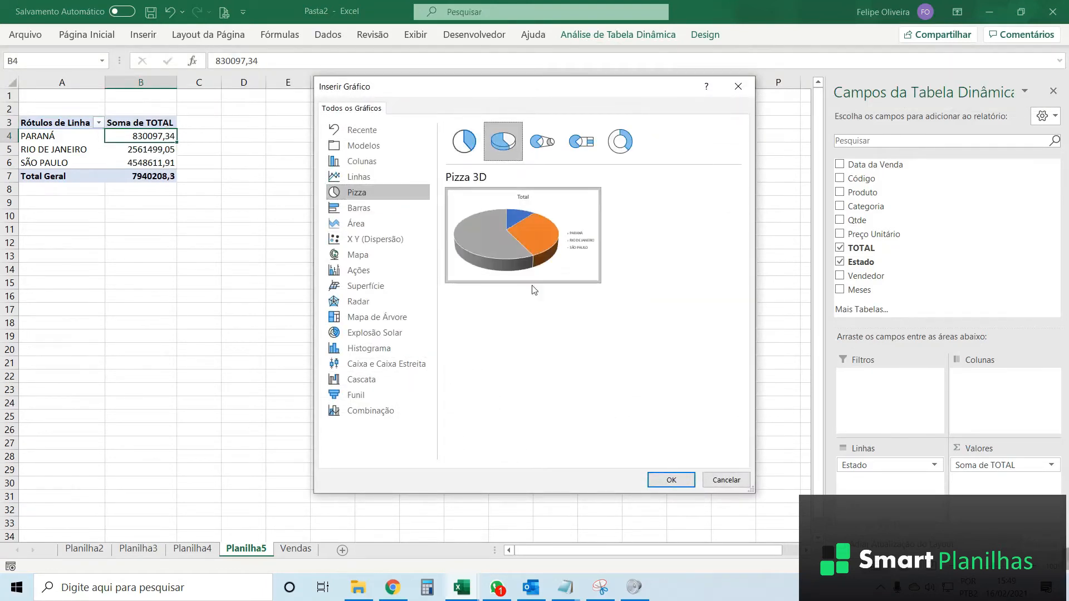
click(671, 480)
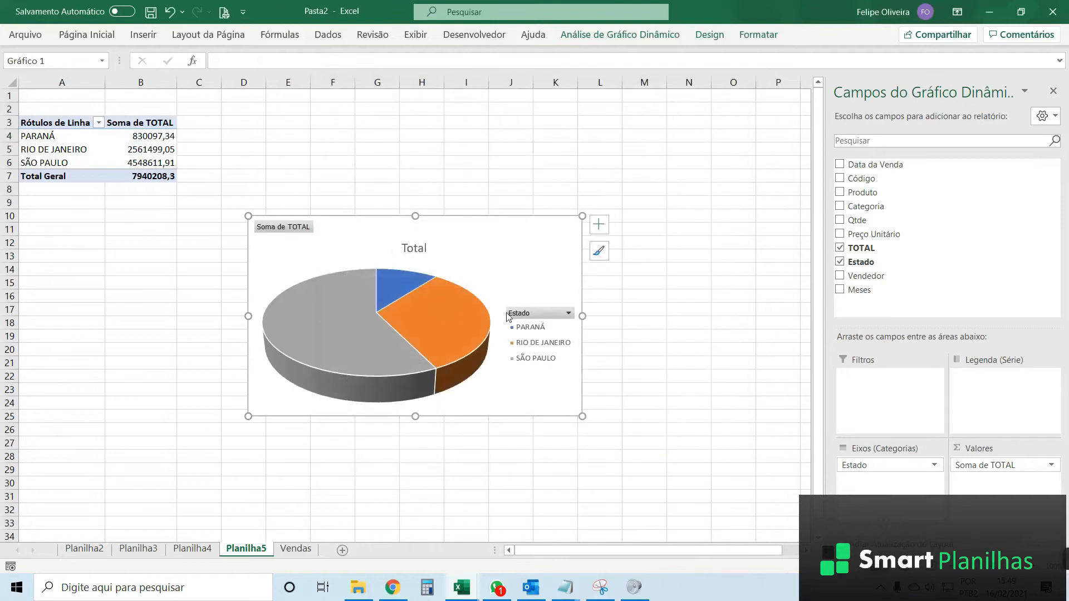
click(412, 255)
right_click(349, 308)
right_click(314, 304)
key(Escape)
right_click(312, 304)
click(278, 273)
click(293, 259)
- Add data labels to the state pie chart and make them show percentages instead of values
right_click(336, 299)
mouse_move(493, 465)
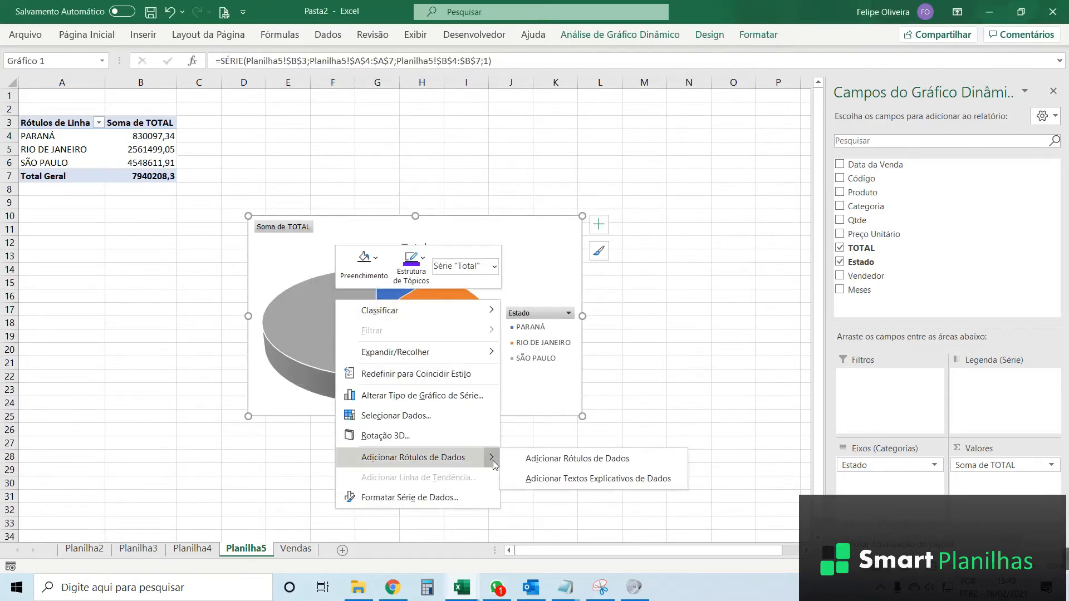
click(545, 458)
click(396, 272)
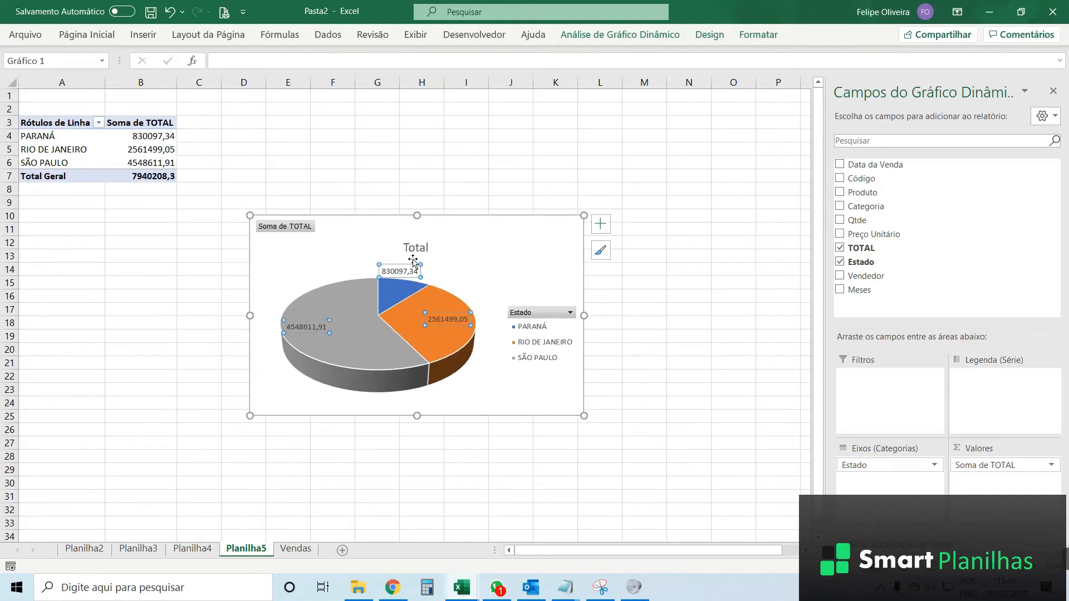
right_click(403, 271)
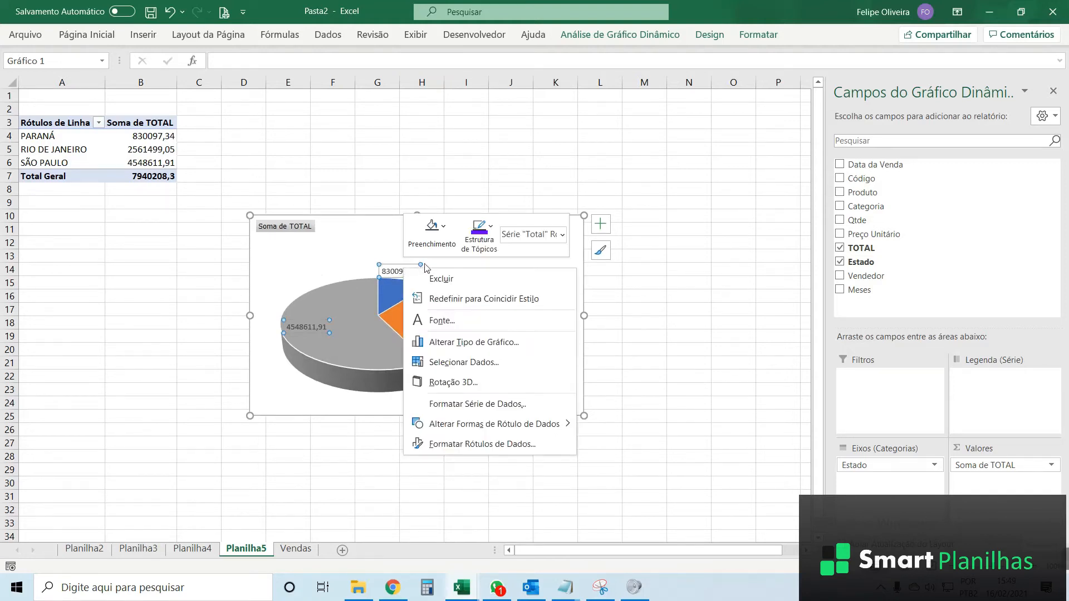
click(482, 443)
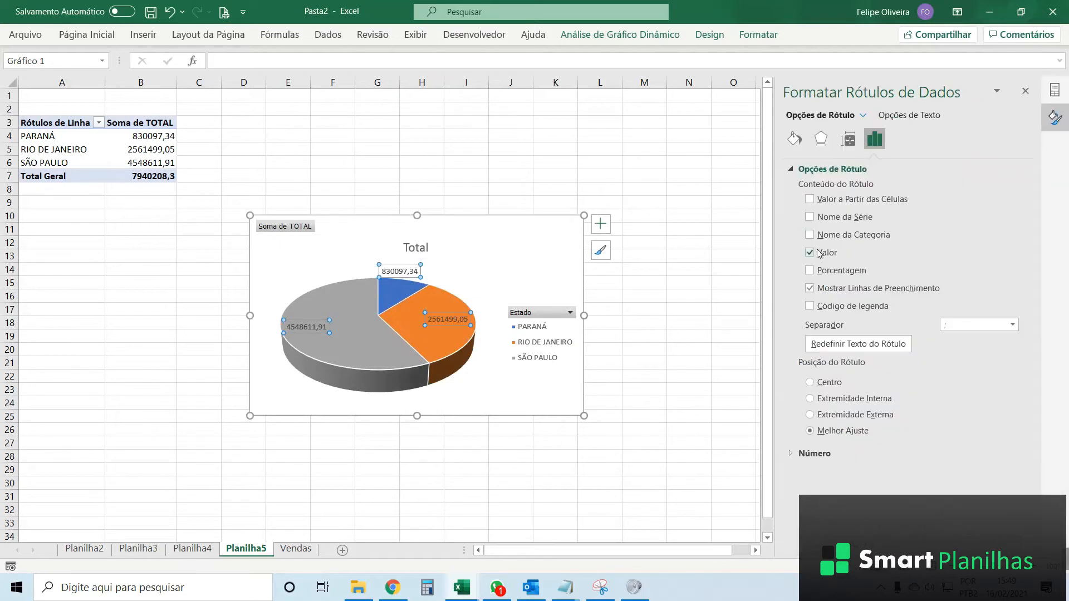
click(809, 253)
click(809, 270)
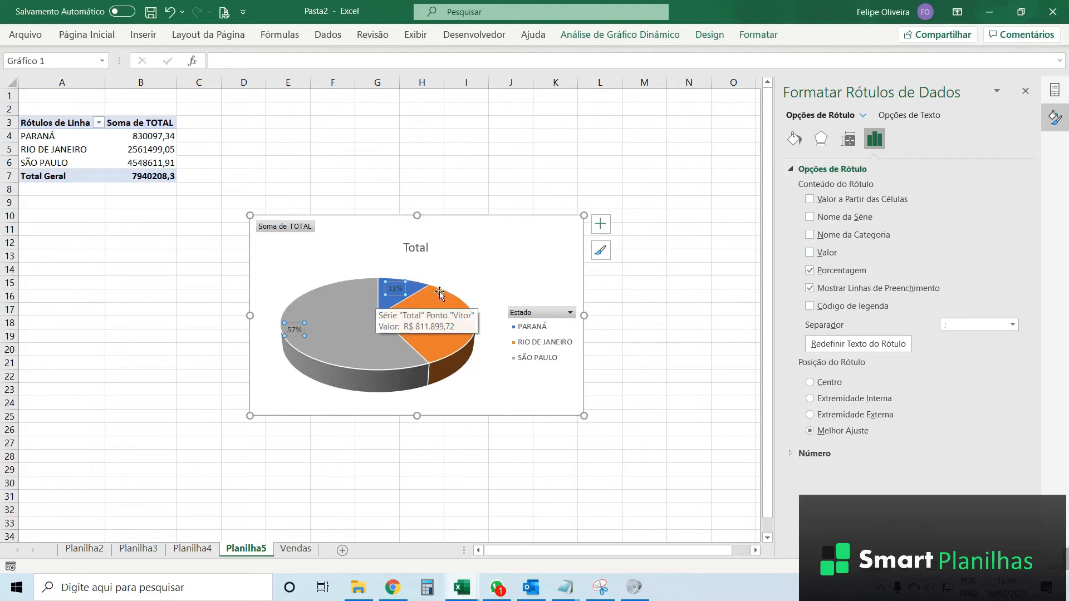
- Fill the pie chart's percentage labels with yellow and close the label formatting options
click(87, 35)
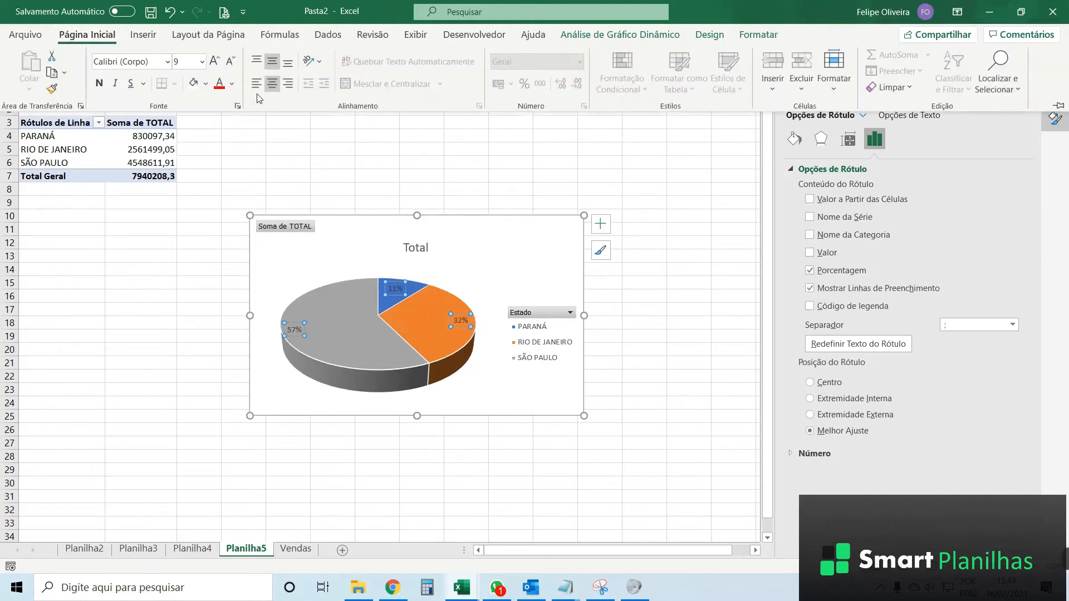
click(206, 84)
click(228, 228)
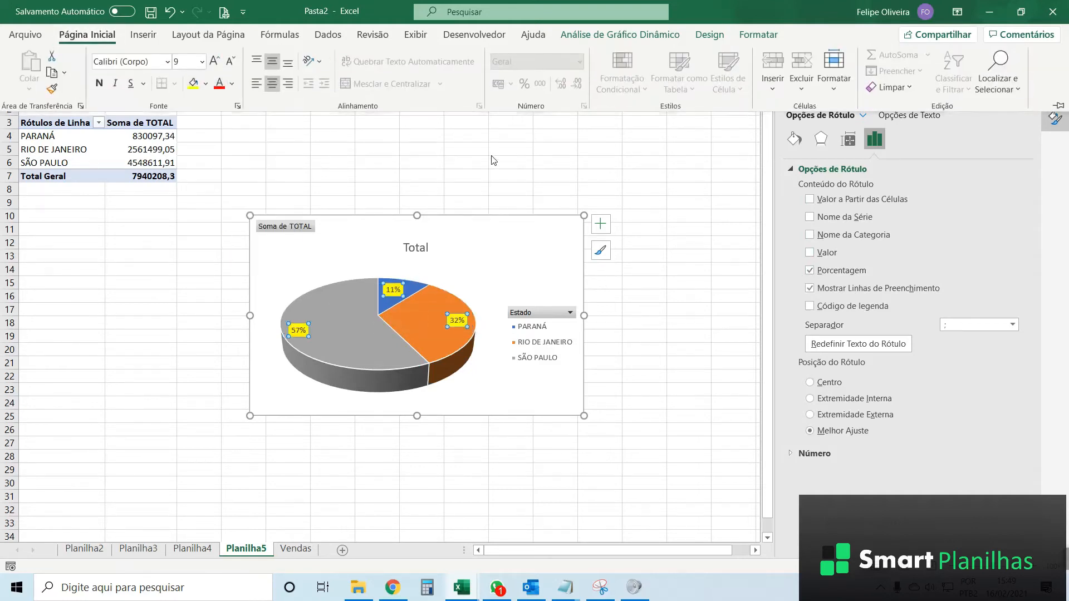
click(741, 272)
click(1025, 91)
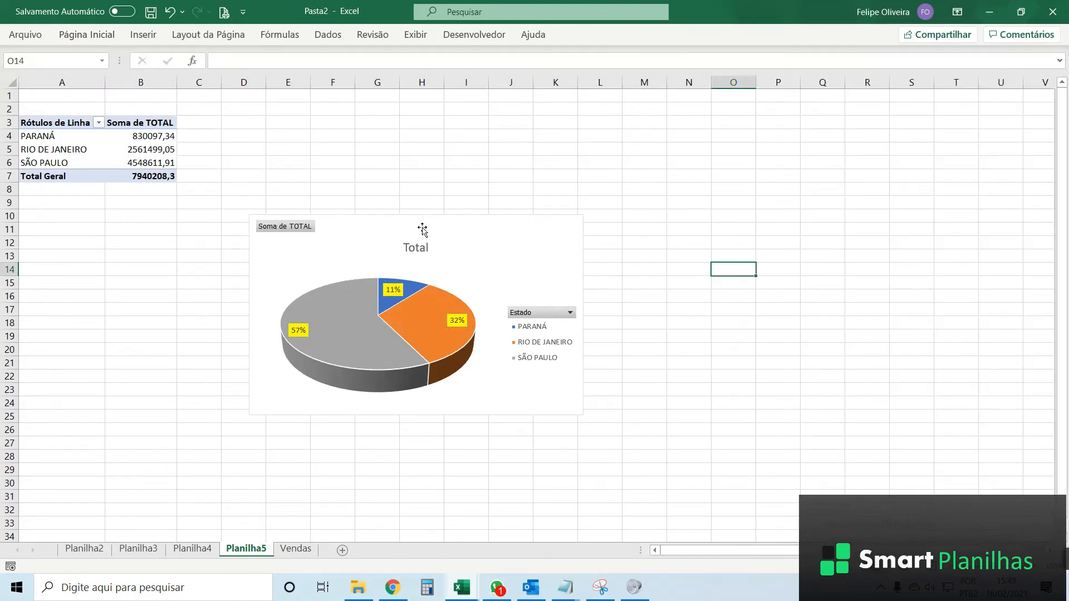
- Move the state pie chart up beside its pivot table and compare it with the finished dashboard workbook
click(417, 223)
click(687, 202)
key(alt+Tab)
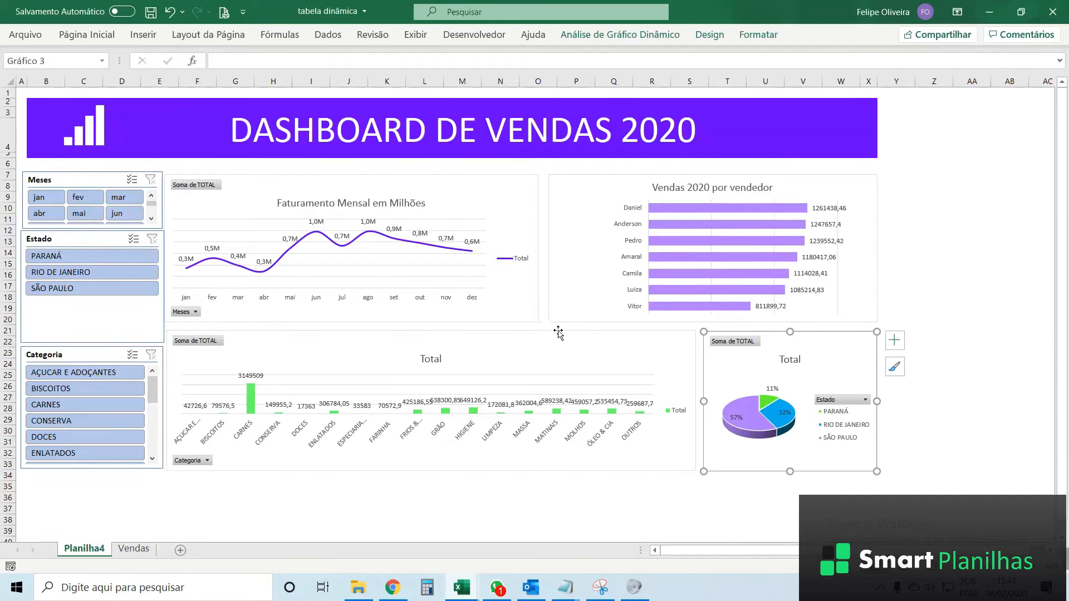
key(alt+Tab)
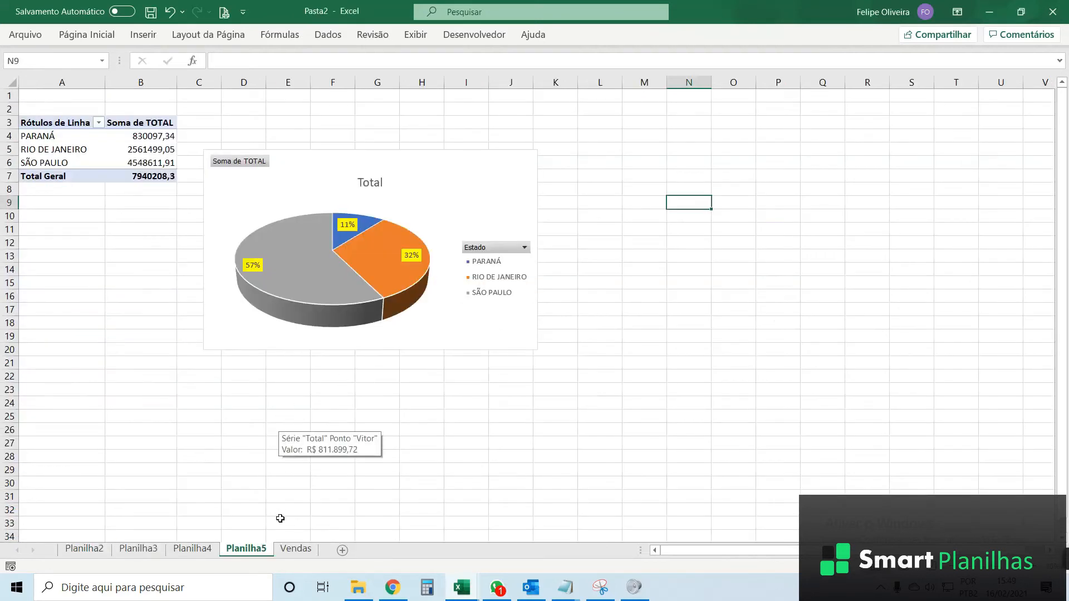
- Add a new worksheet before Vendas and name it dashboard
click(342, 550)
double_click(305, 551)
text(dashboard)
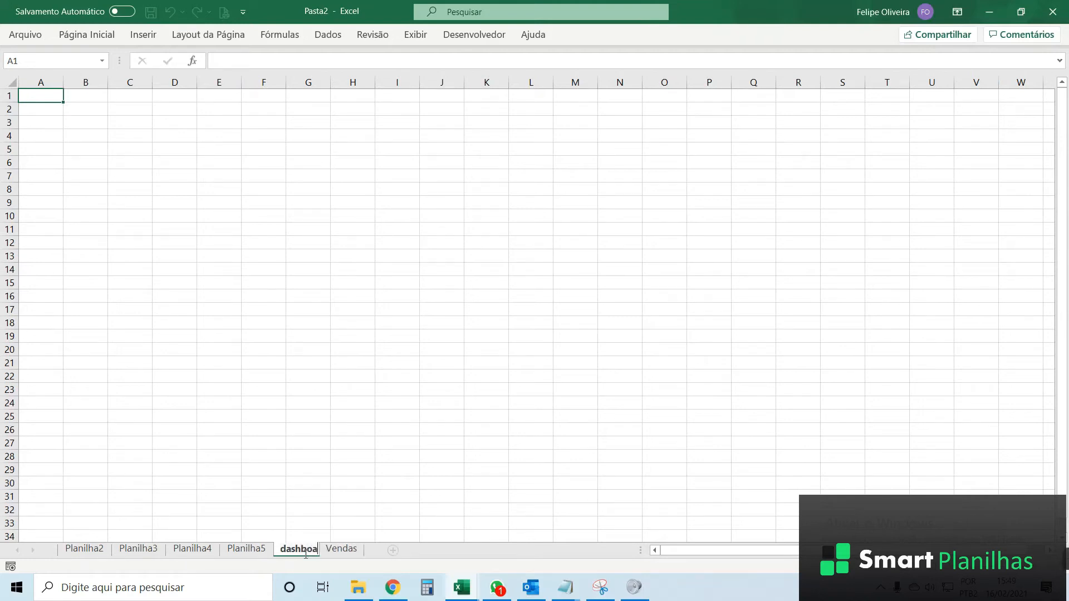
click(390, 509)
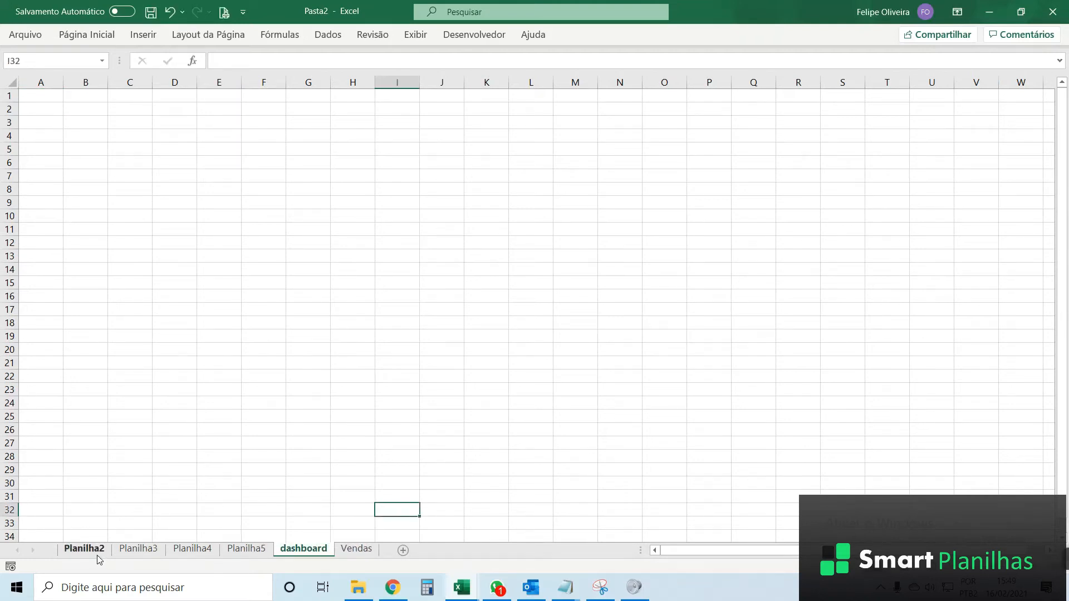
- Move the monthly line chart from Planilha2 to the dashboard sheet, starting near C4, and resize it to reach about M15
click(84, 549)
click(449, 156)
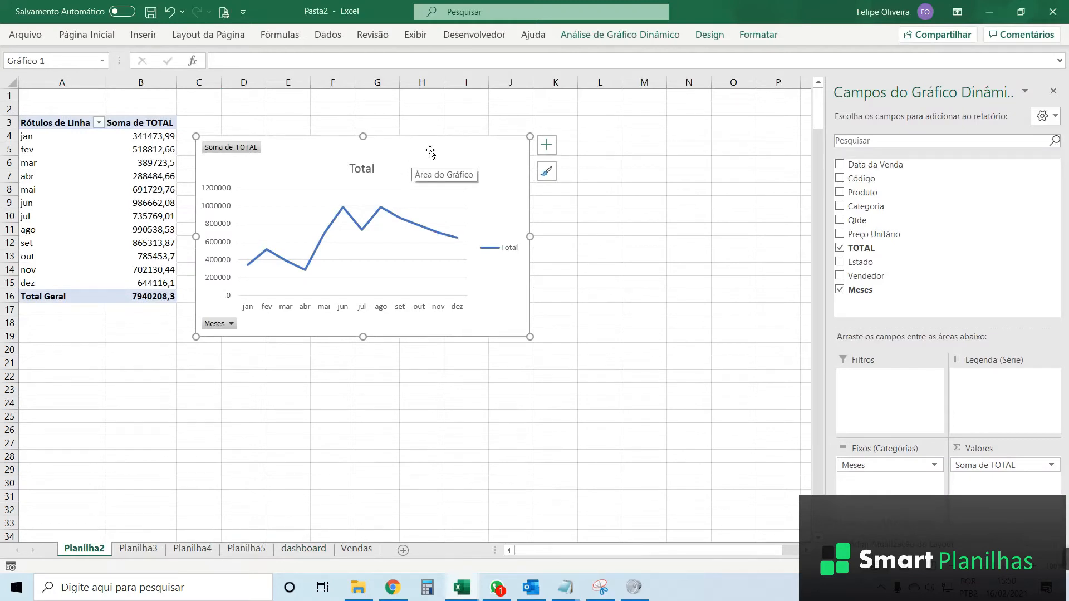
key(Delete)
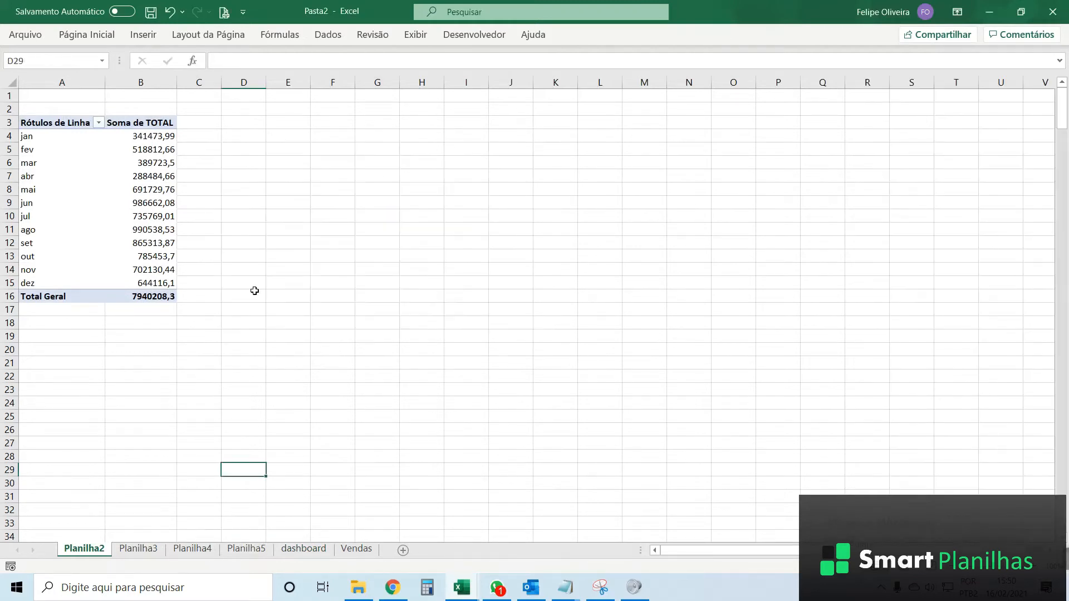
click(330, 553)
key(ctrl+v)
drag(269, 277, 187, 141)
drag(461, 333, 577, 290)
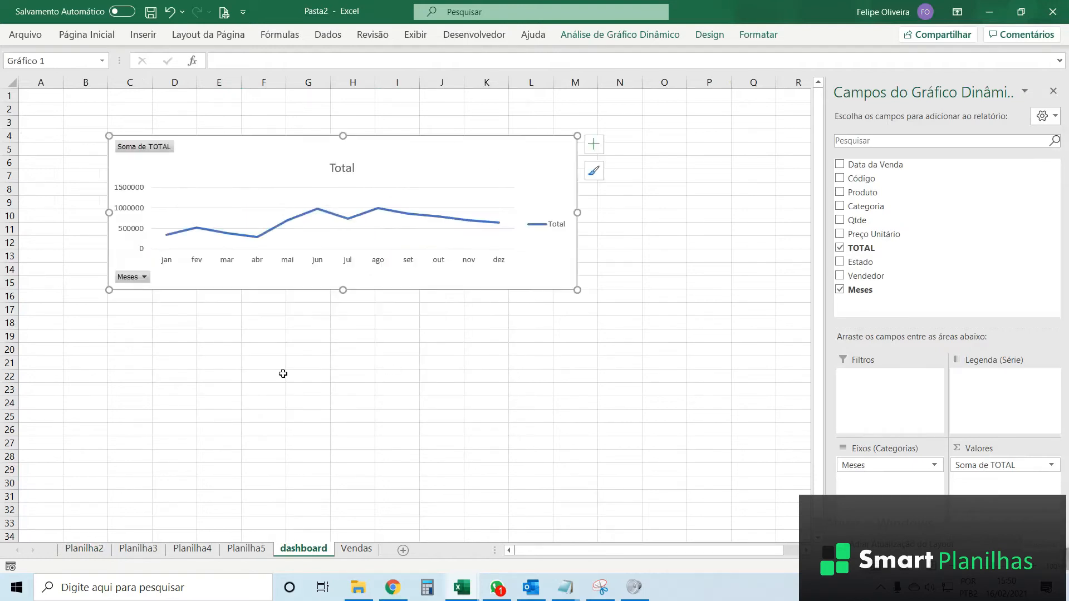
- Move the vendor bar chart from Planilha3 to the dashboard sheet and place it directly beside the monthly line chart
click(138, 549)
key(ctrl+x)
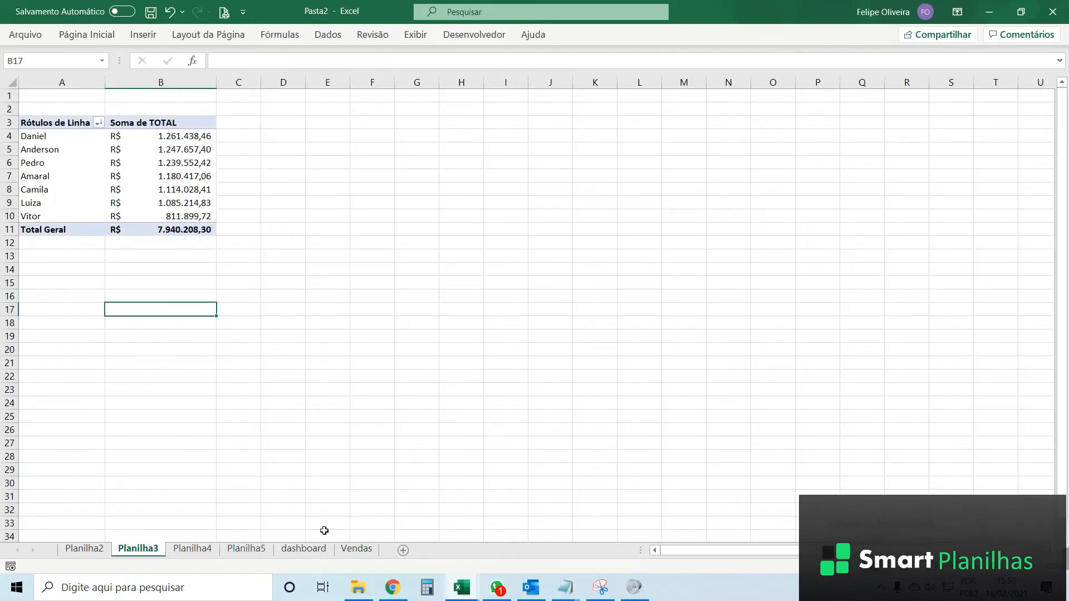
click(303, 549)
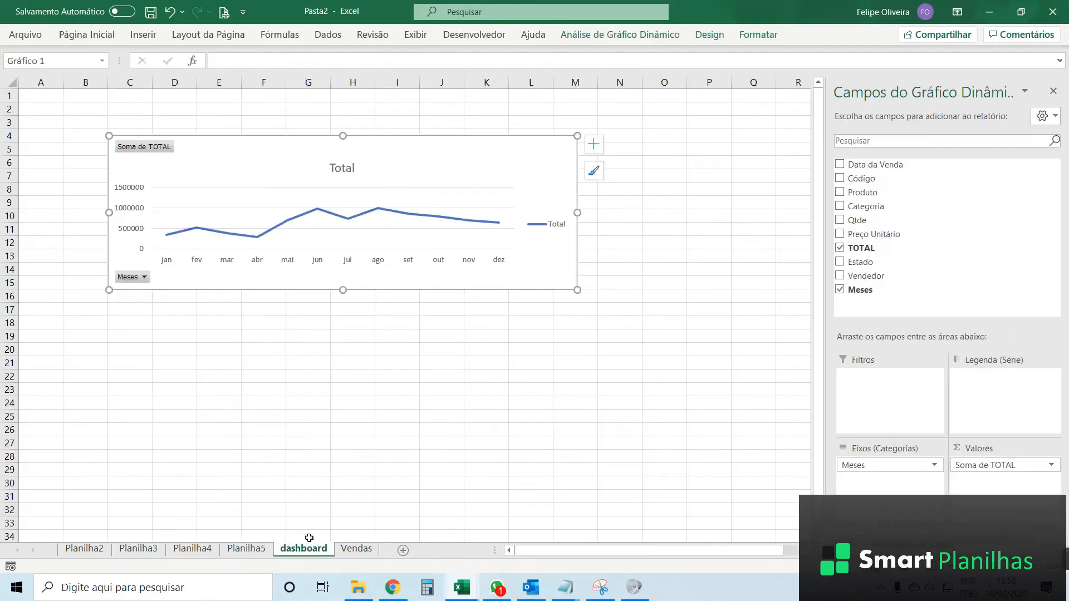
key(ctrl+v)
key(ctrl+z)
click(690, 216)
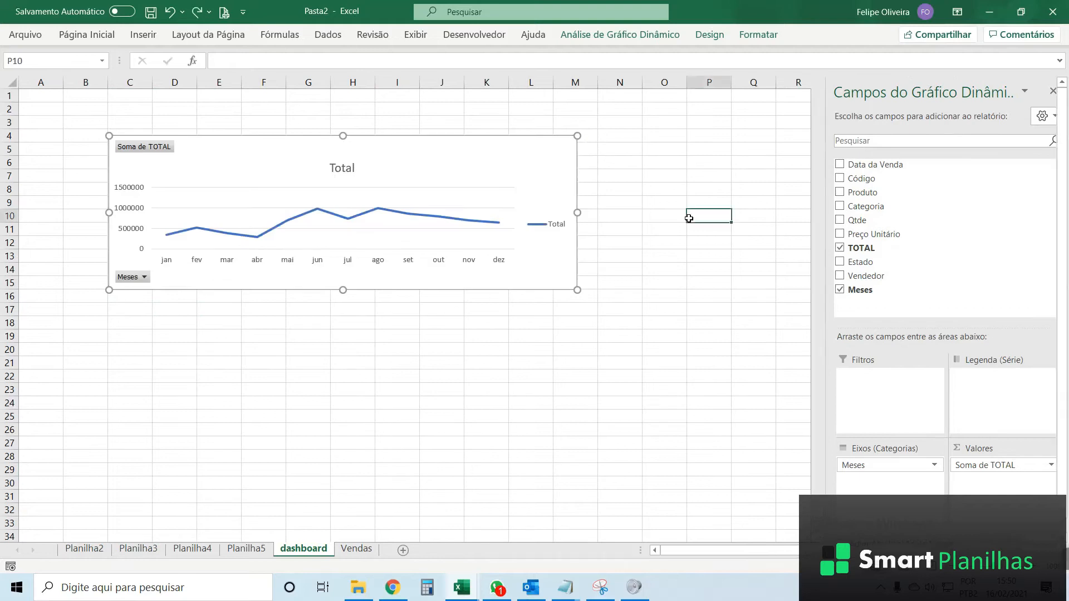
key(ctrl+v)
drag(726, 206, 631, 136)
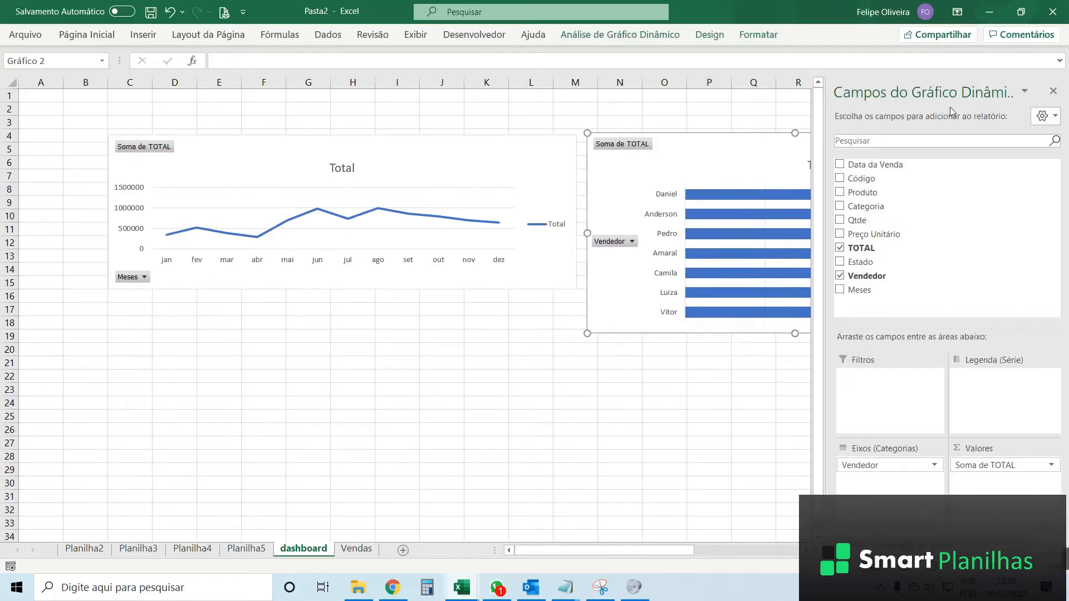
- Close the chart field list and shrink the vendor chart so its lower edge aligns with the monthly chart
click(1052, 91)
drag(1003, 338, 878, 289)
click(810, 359)
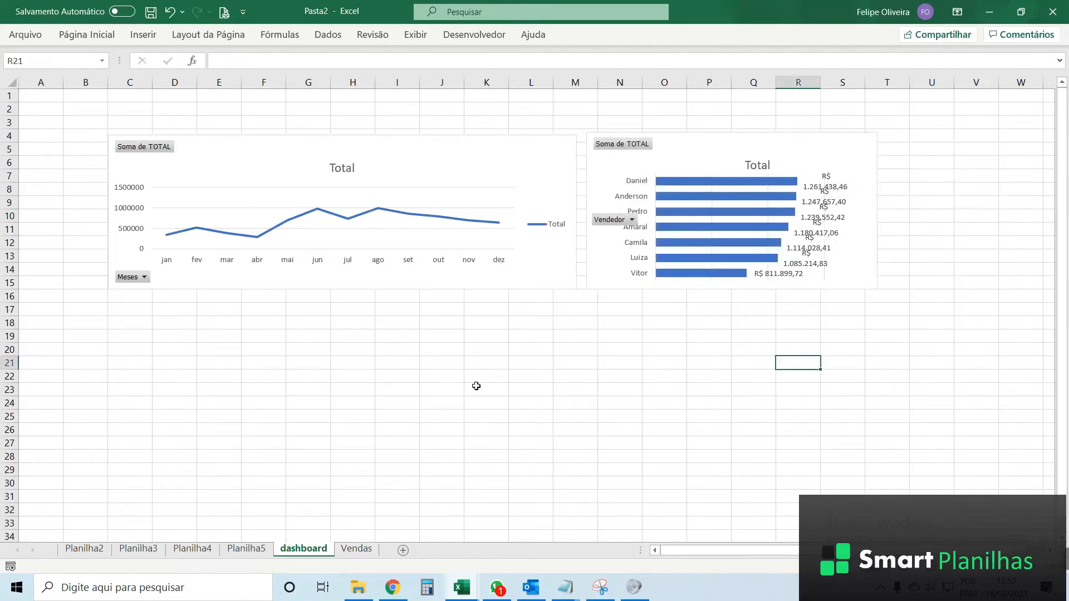
- Hide the axis field button on the vendor chart and widen the chart to just past column T
right_click(607, 221)
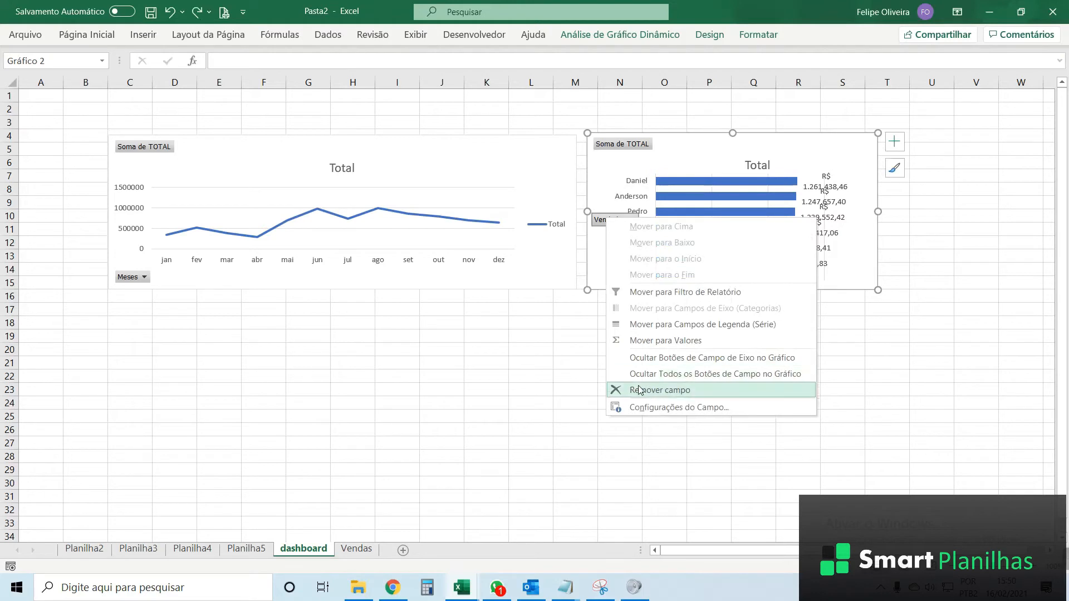
click(629, 354)
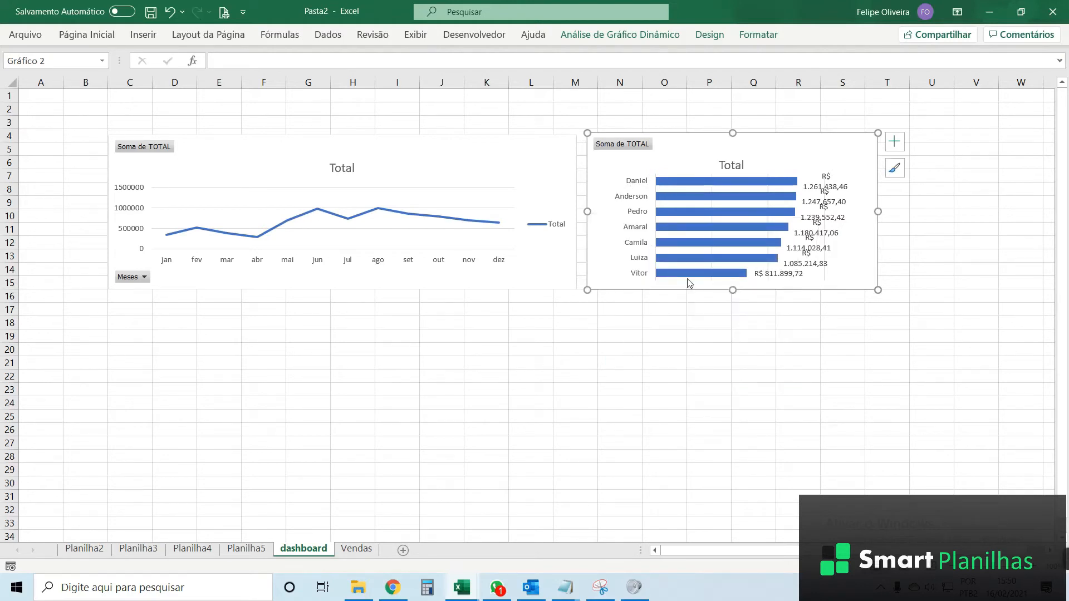
click(742, 391)
click(871, 244)
drag(874, 210, 917, 211)
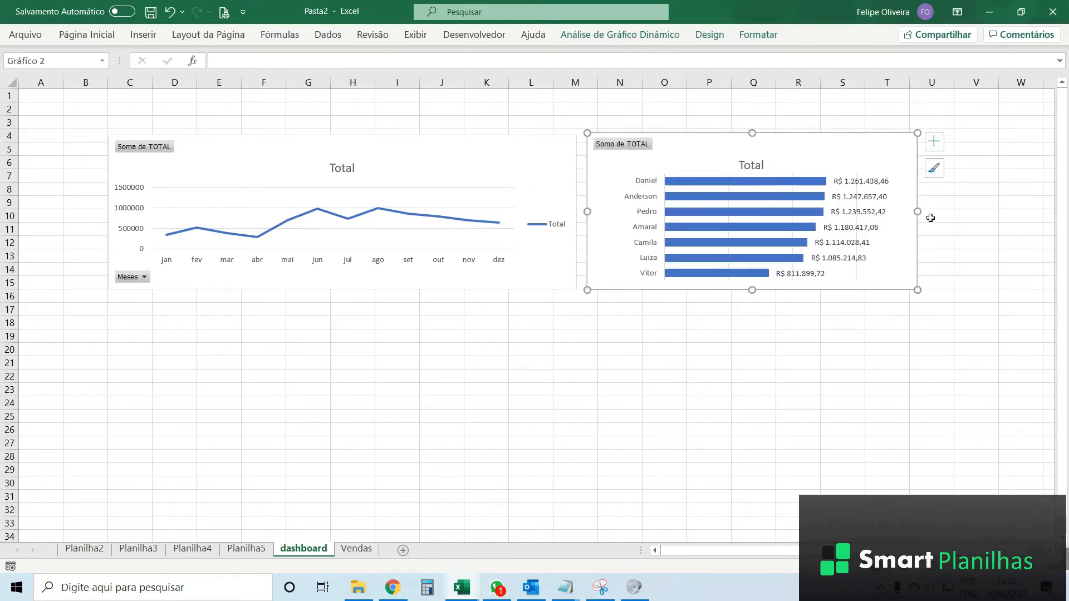
click(887, 323)
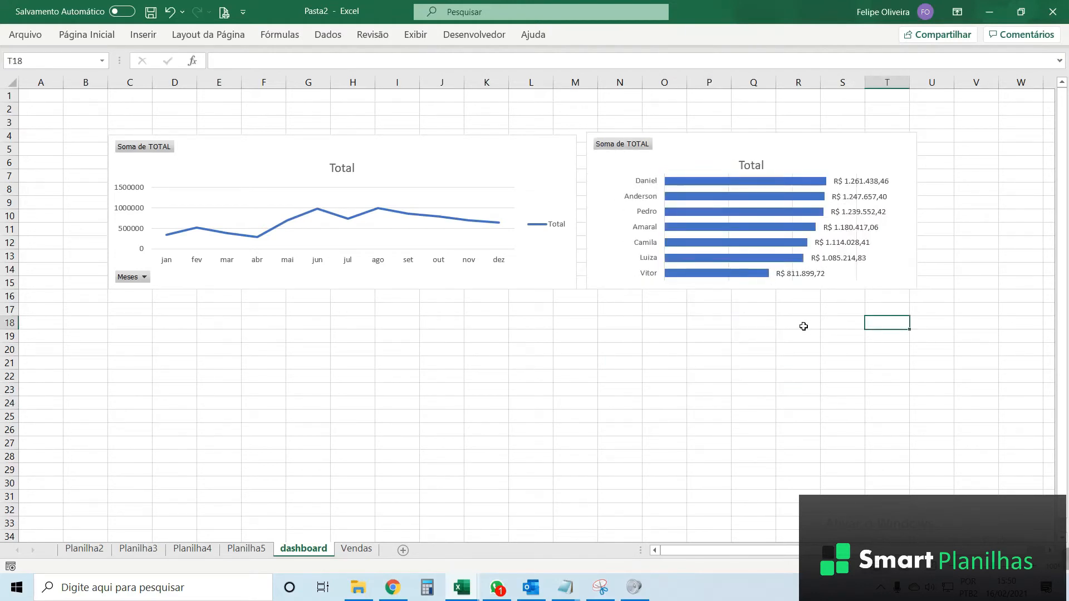
- Move the category column chart from Planilha4 to the dashboard sheet and place it directly below the monthly line chart
click(148, 555)
key(ctrl+Page_Down)
click(304, 549)
key(ctrl+v)
drag(374, 362, 190, 311)
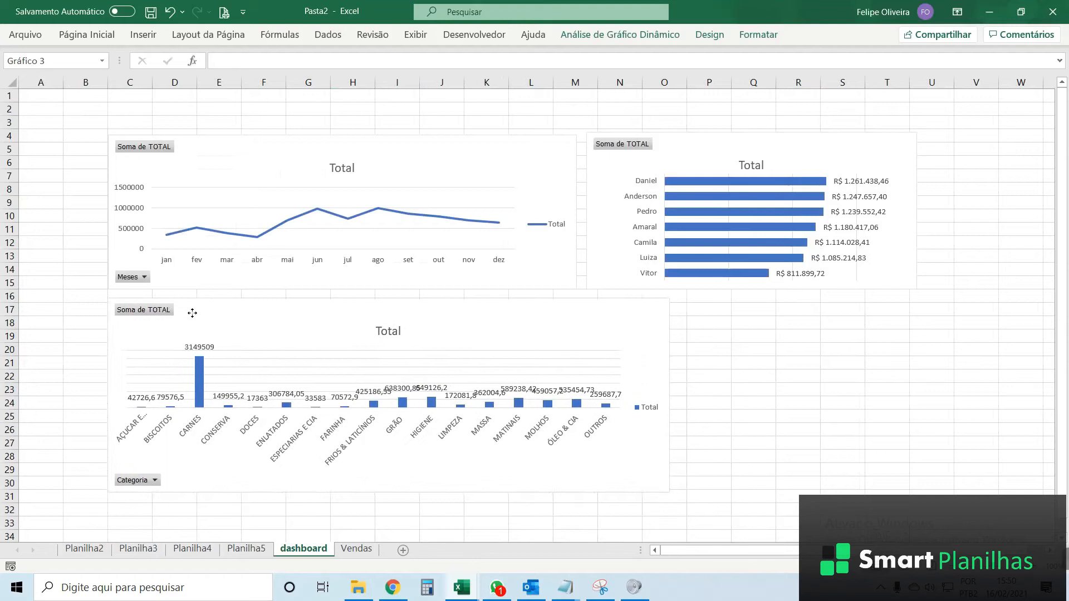
- Resize the category chart to end around row 27 and extend slightly into column O, checking the finished reference dashboard for proportions
drag(671, 493, 577, 450)
click(651, 429)
key(alt+Tab)
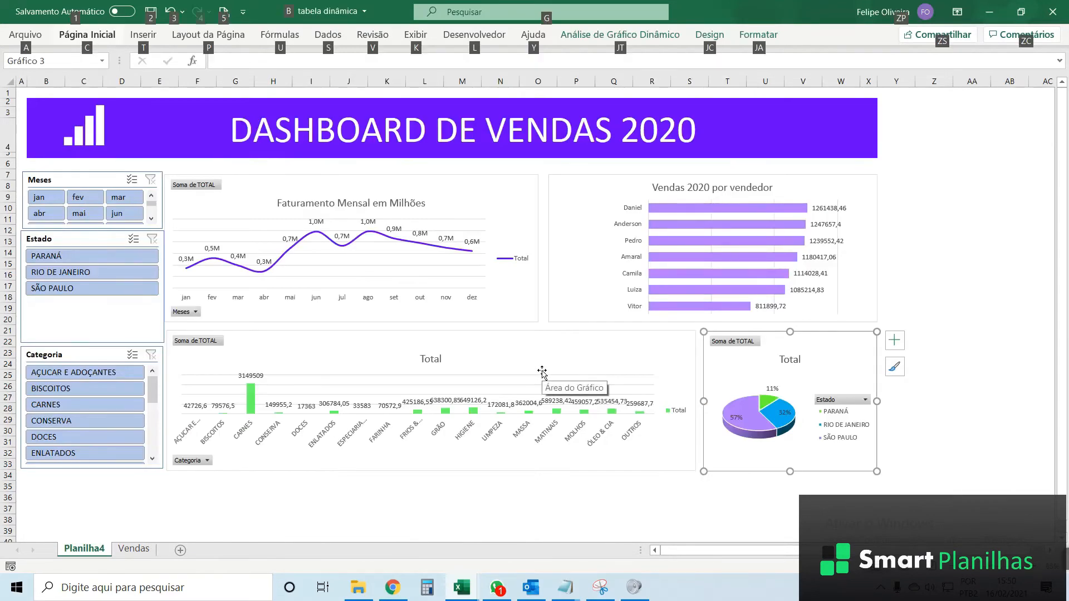
key(alt+Tab)
click(565, 364)
drag(577, 374, 645, 373)
- Move the state pie chart from Planilha5 to the dashboard sheet, place it beside the category chart and shrink it to match
click(259, 550)
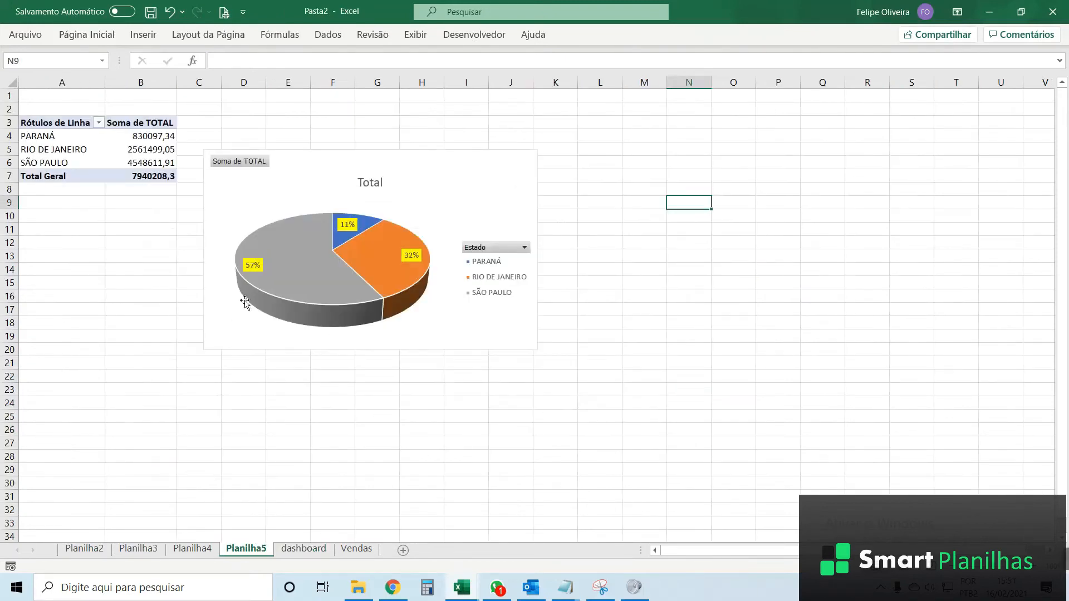
click(290, 166)
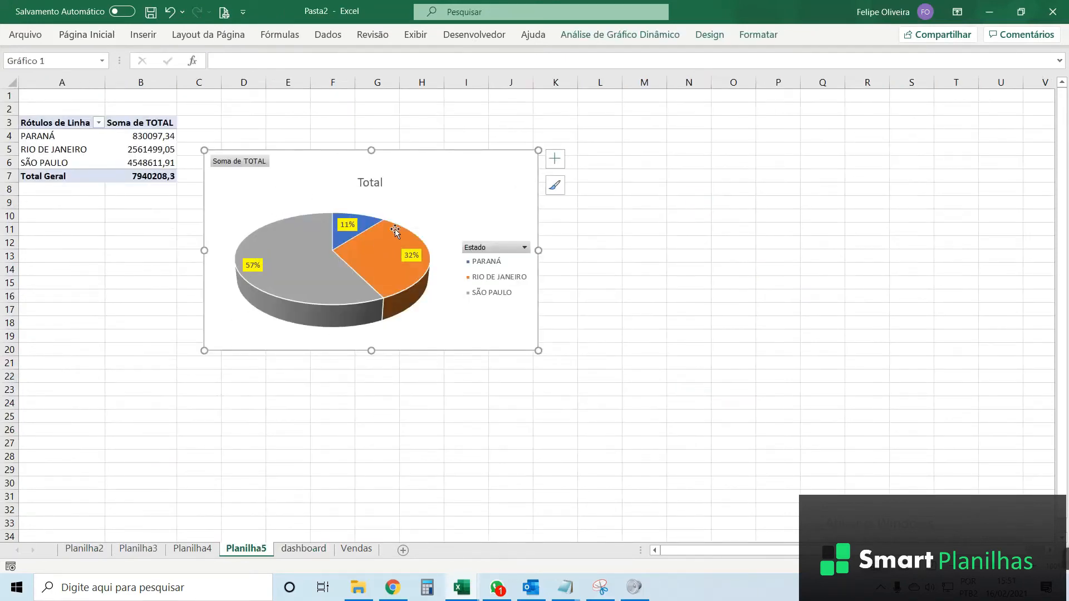
key(ctrl+x)
click(348, 550)
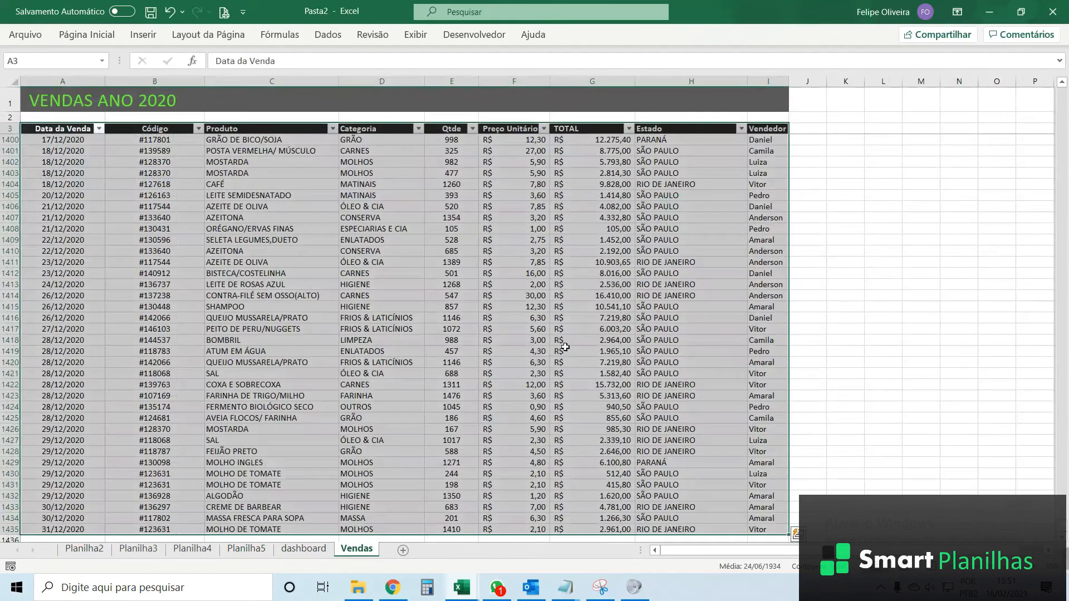
click(295, 555)
click(733, 313)
key(ctrl+v)
drag(822, 312, 754, 308)
drag(998, 499, 924, 444)
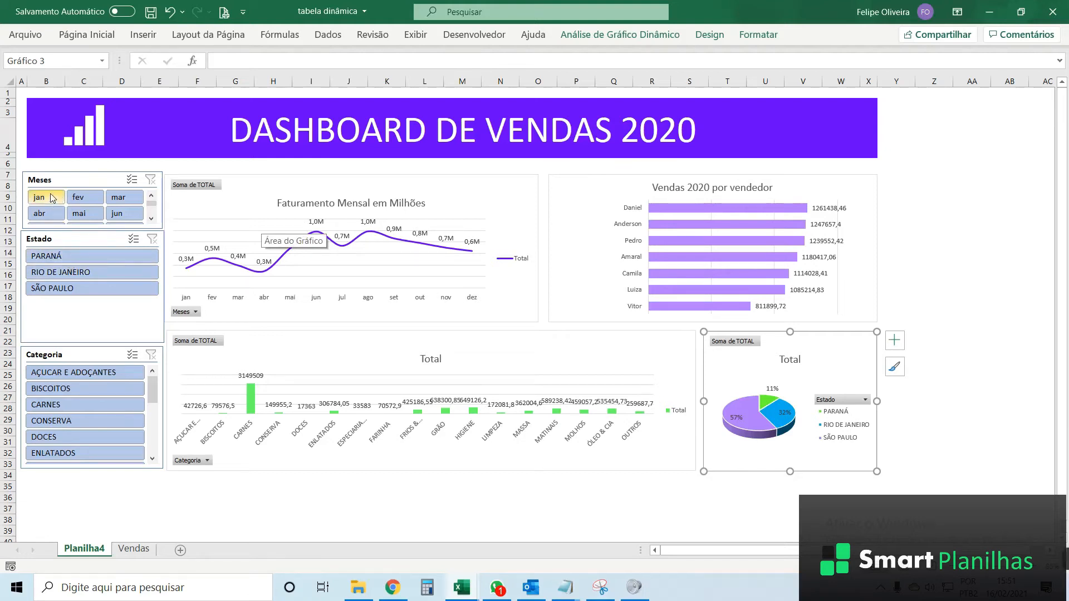
- Examine how the Estado and Categoria slicers filter the reference dashboard in the tabela dinâmica workbook, then return to Pasta2
click(50, 256)
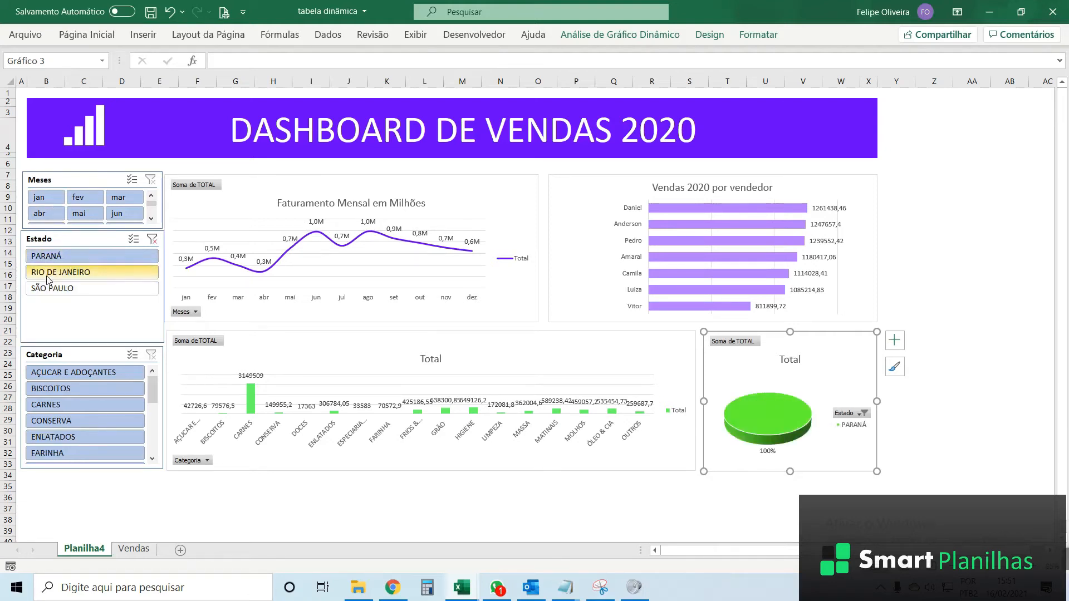
click(55, 272)
click(50, 405)
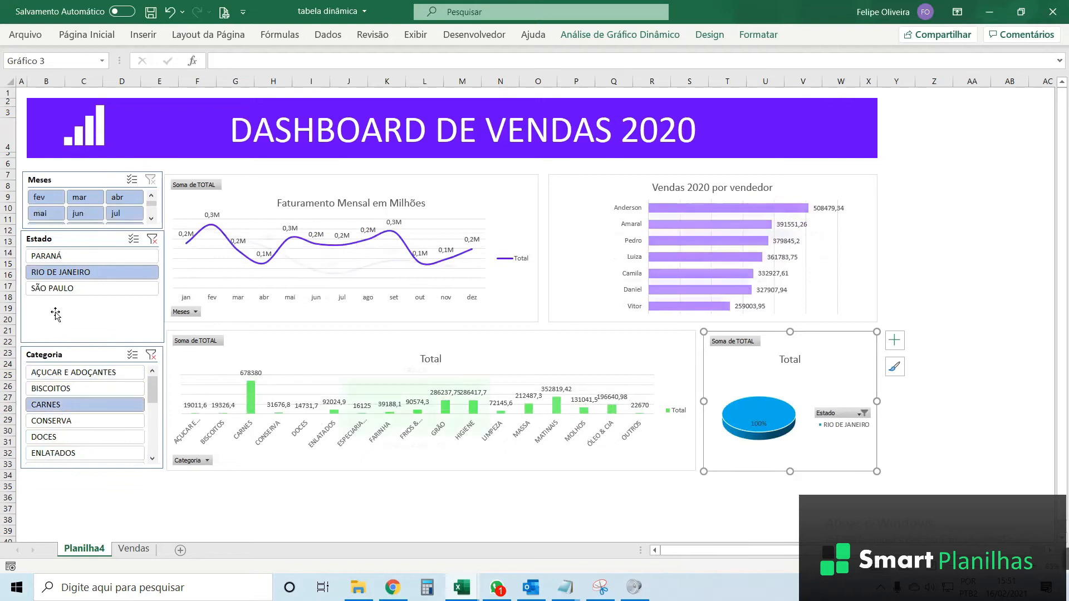
click(47, 256)
click(58, 290)
click(61, 274)
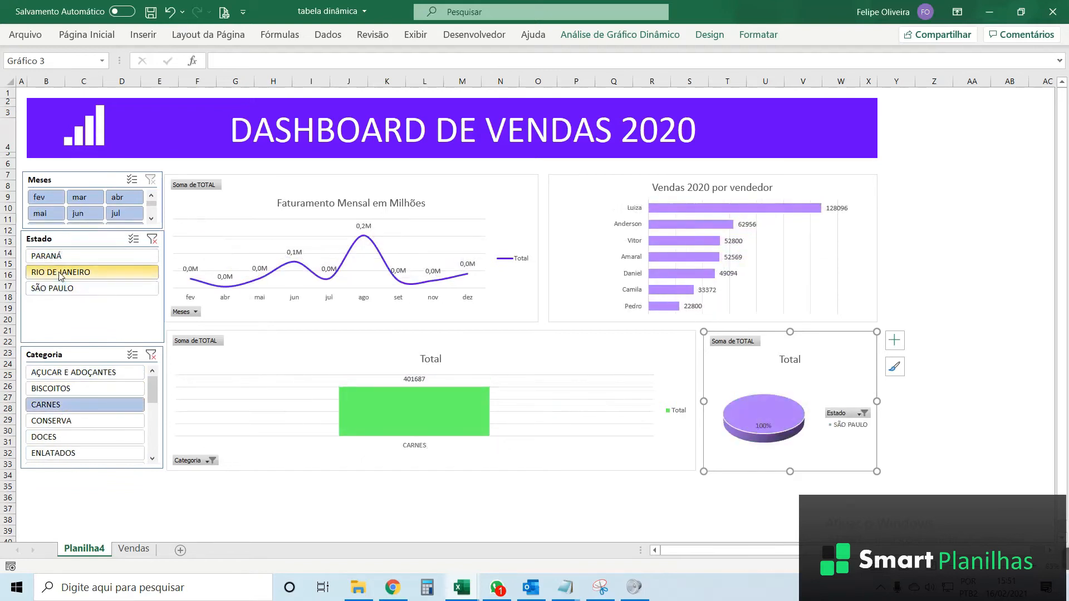
click(61, 257)
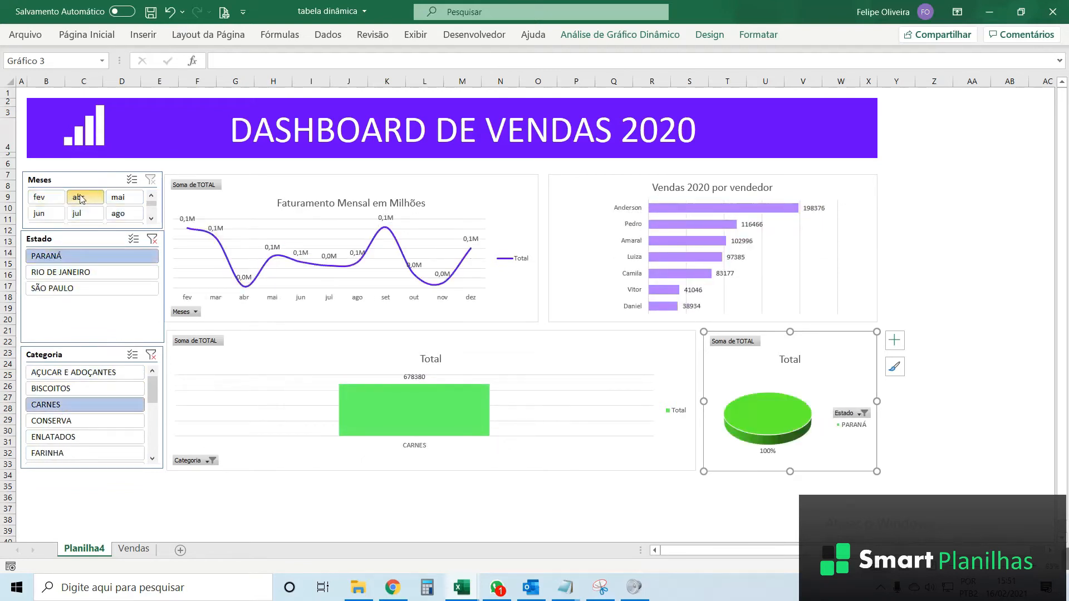
key(alt+Tab)
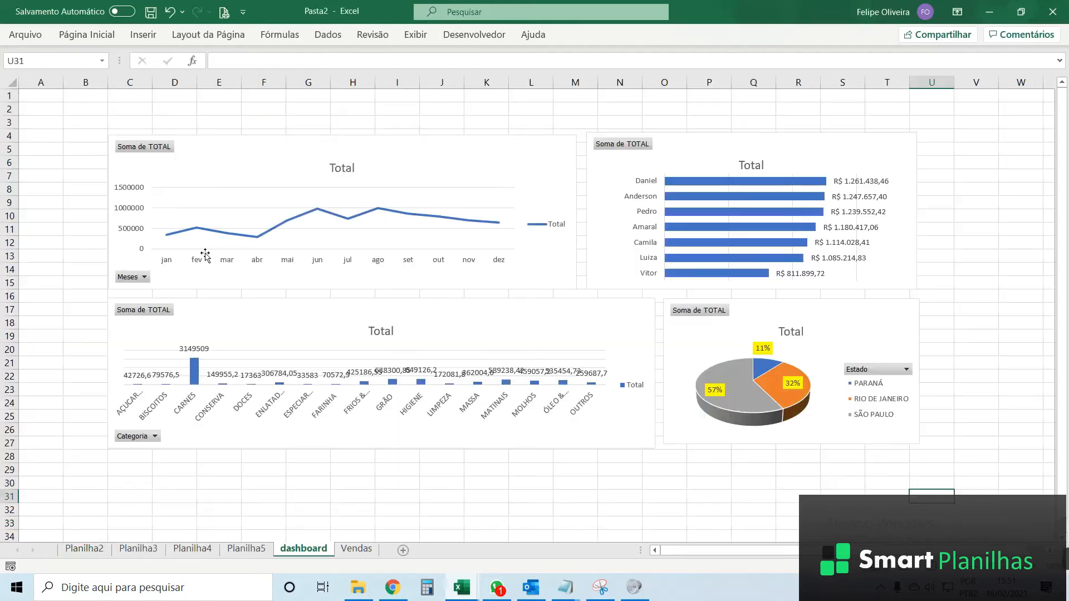
- Insert a Meses slicer from the monthly line chart and place it in columns A to C, starting at row 4
click(436, 162)
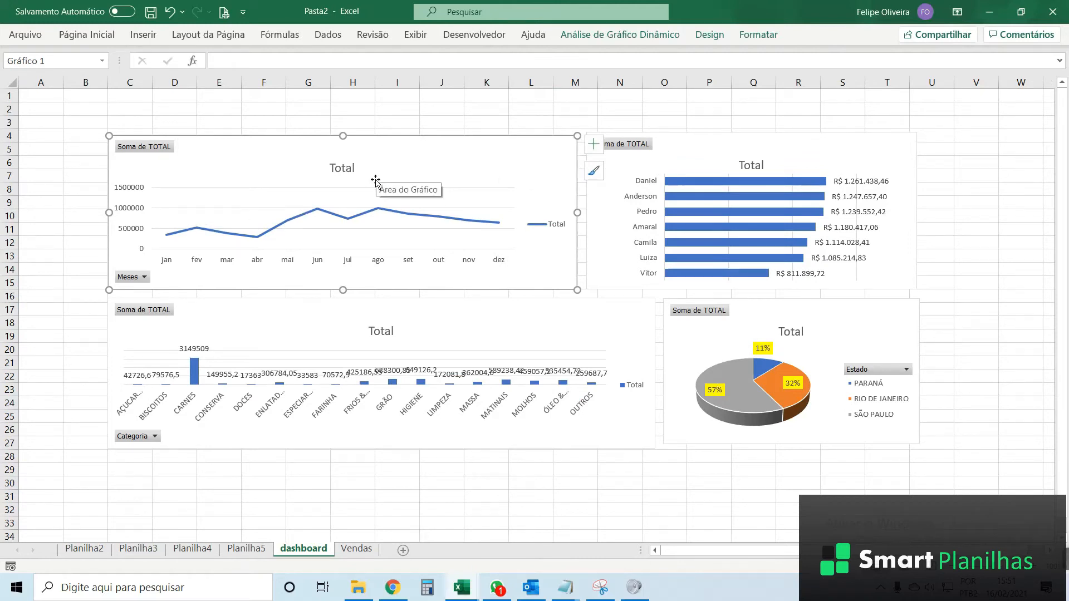
click(590, 37)
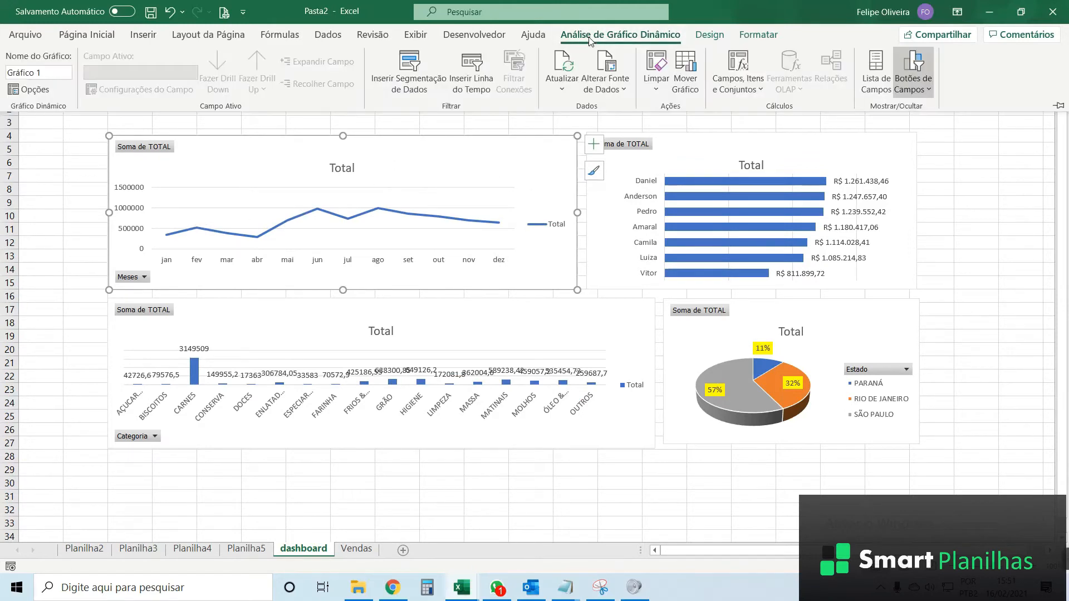
click(397, 90)
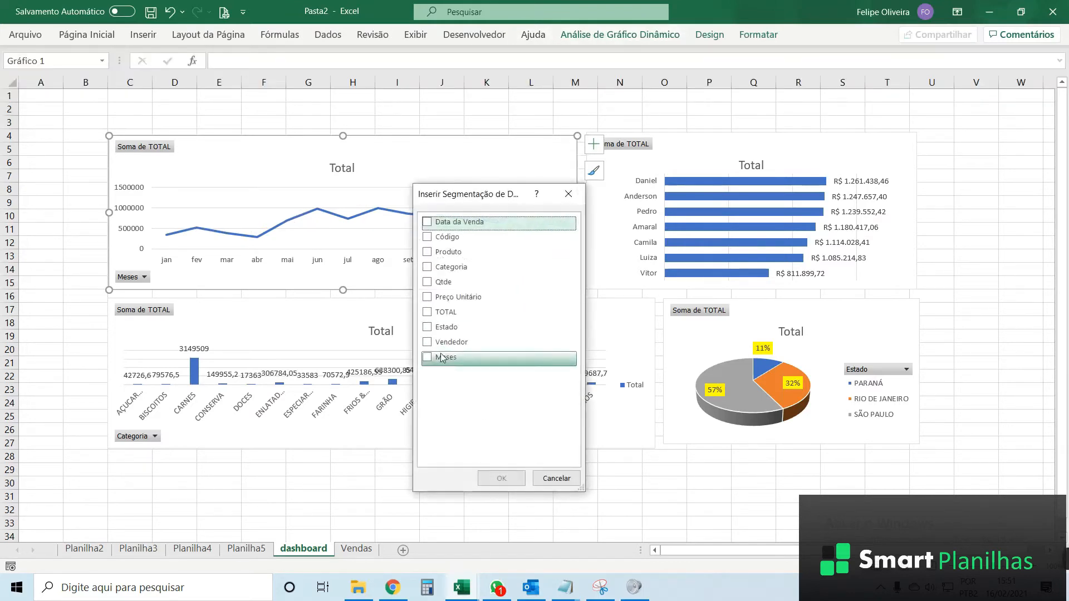
click(427, 360)
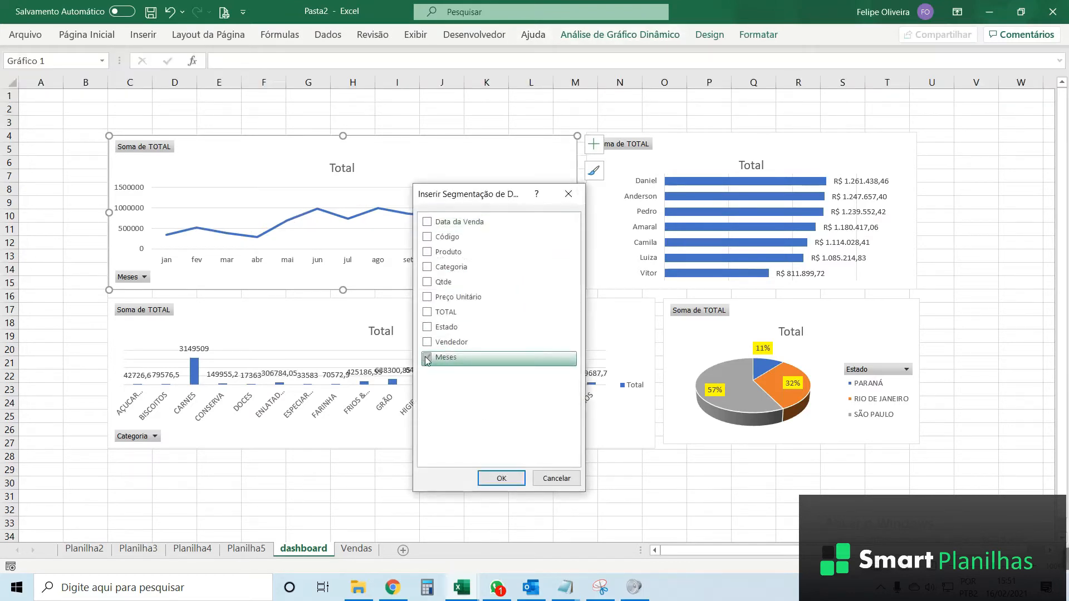
click(500, 478)
drag(523, 234, 55, 143)
- Select all four dashboard charts and shift them together to the right, clear of the Meses slicer
click(258, 136)
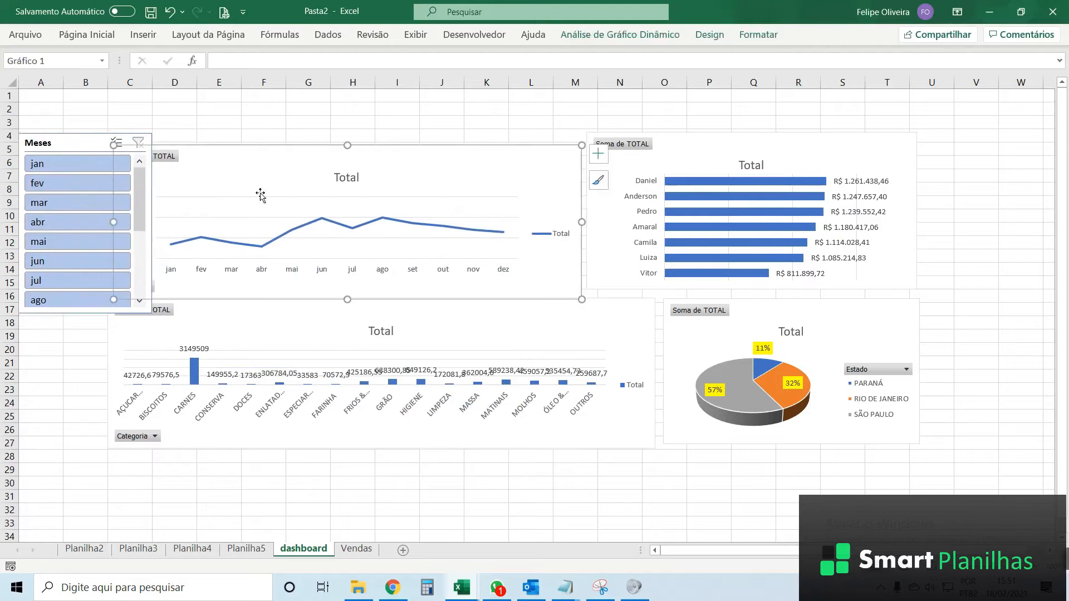
ctrl+click(194, 353)
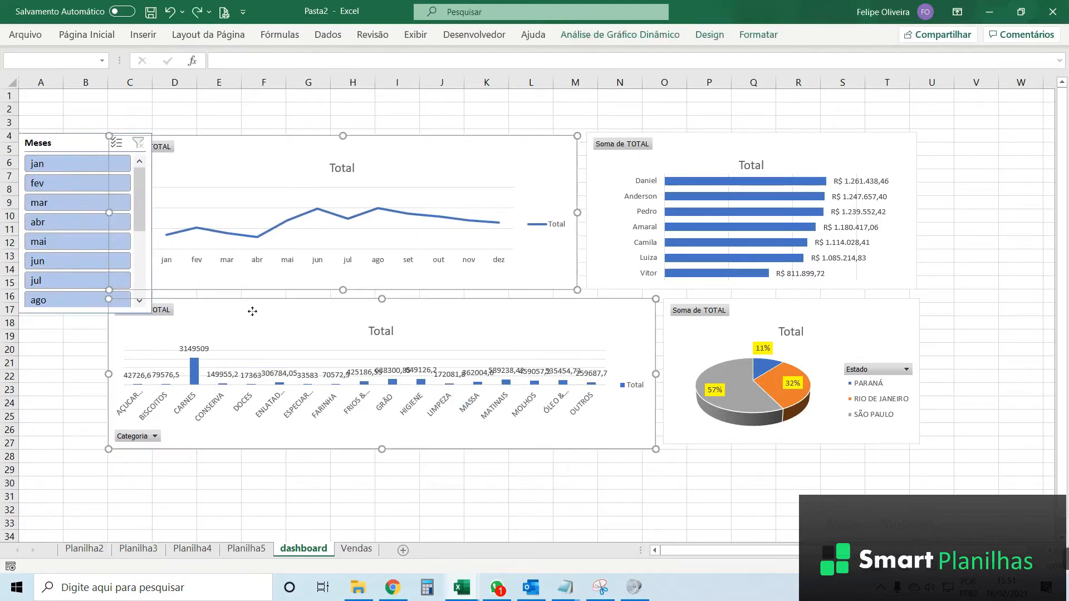
ctrl+click(728, 135)
ctrl+click(808, 312)
drag(712, 163, 762, 161)
click(534, 122)
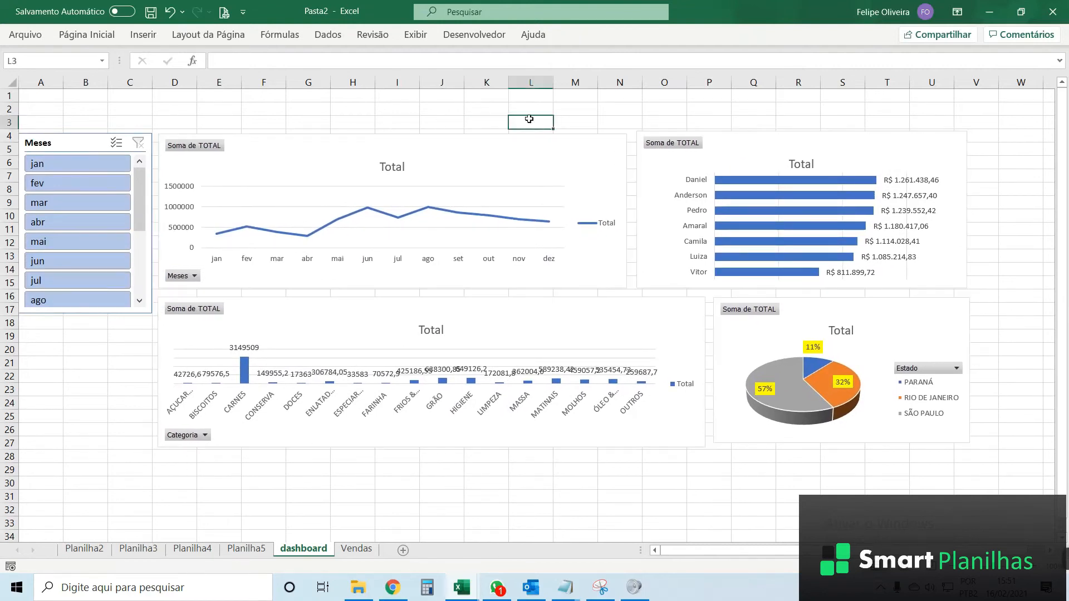
- Test the Meses slicer with several months, ending on fev, and check which charts respond
click(64, 202)
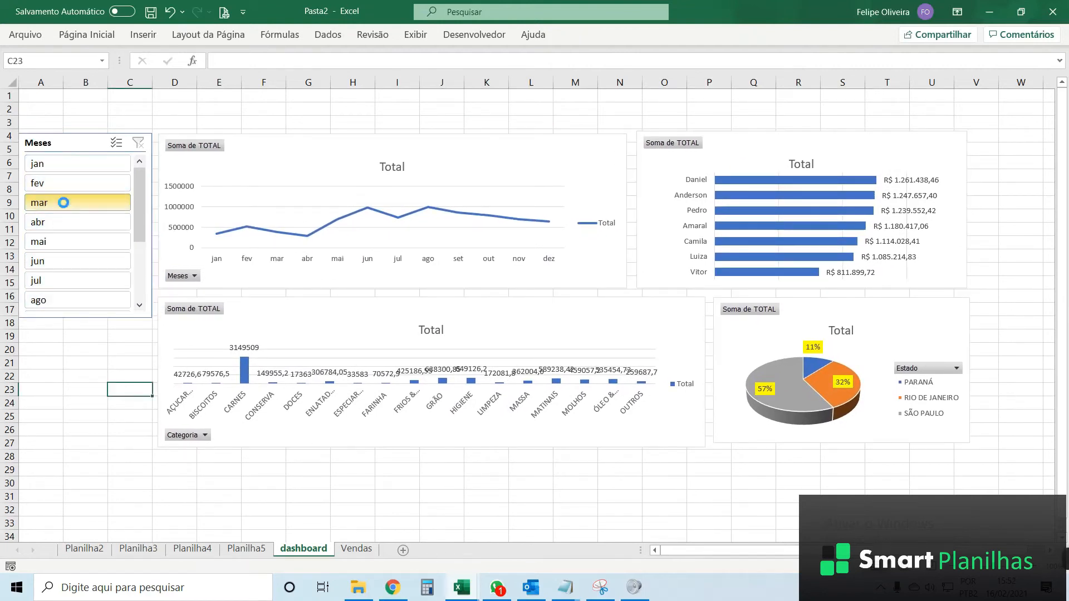
click(61, 253)
click(84, 184)
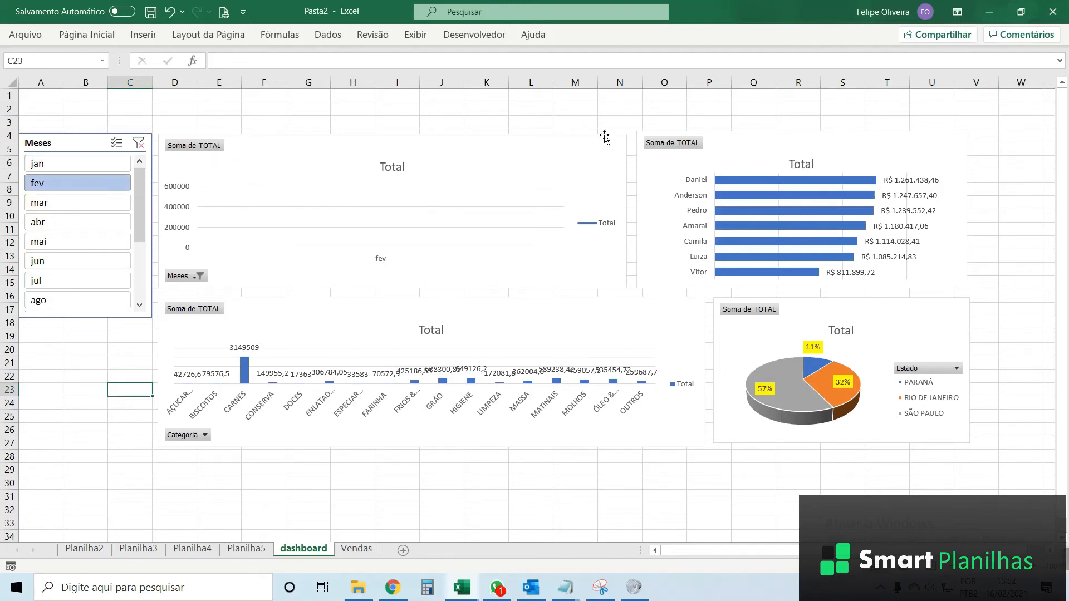
- Connect the Meses slicer to the pivot tables on Planilha3, Planilha4 and Planilha5 through its report connections
right_click(77, 145)
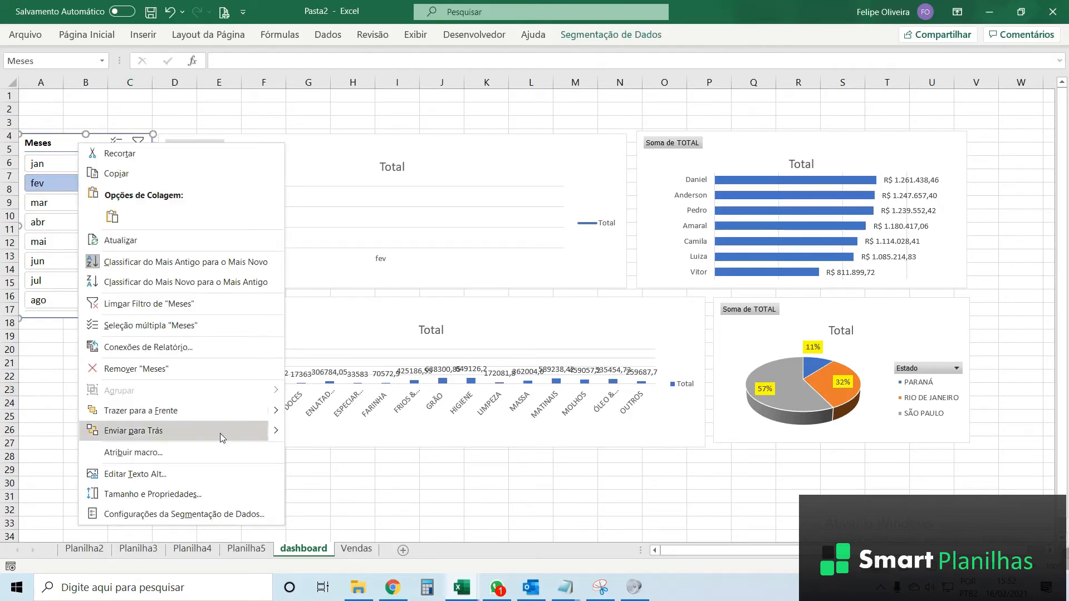
click(178, 348)
drag(146, 316, 268, 281)
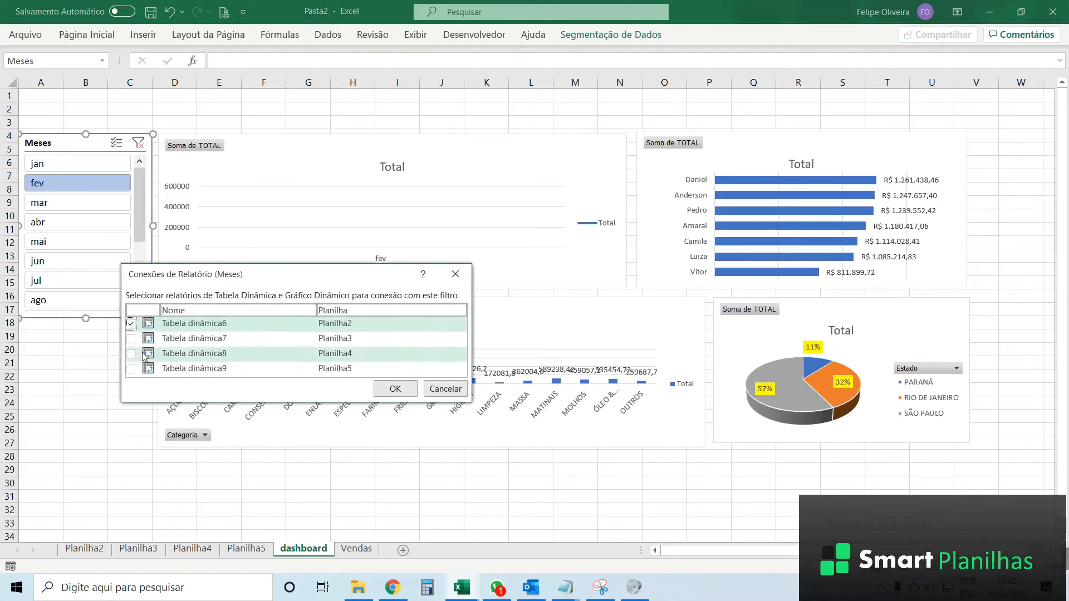
click(131, 339)
click(132, 354)
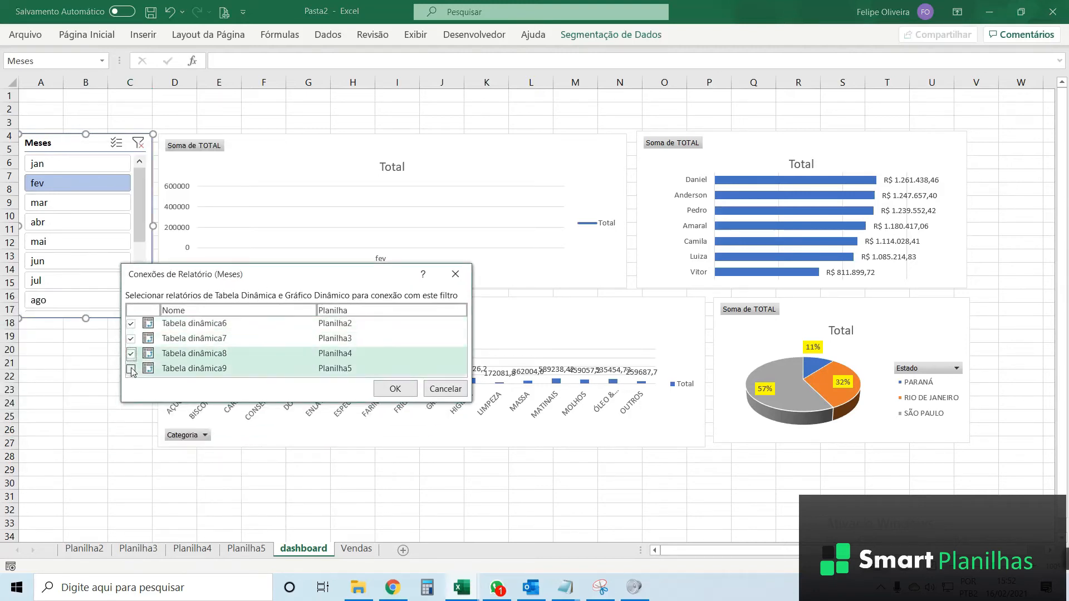
click(398, 392)
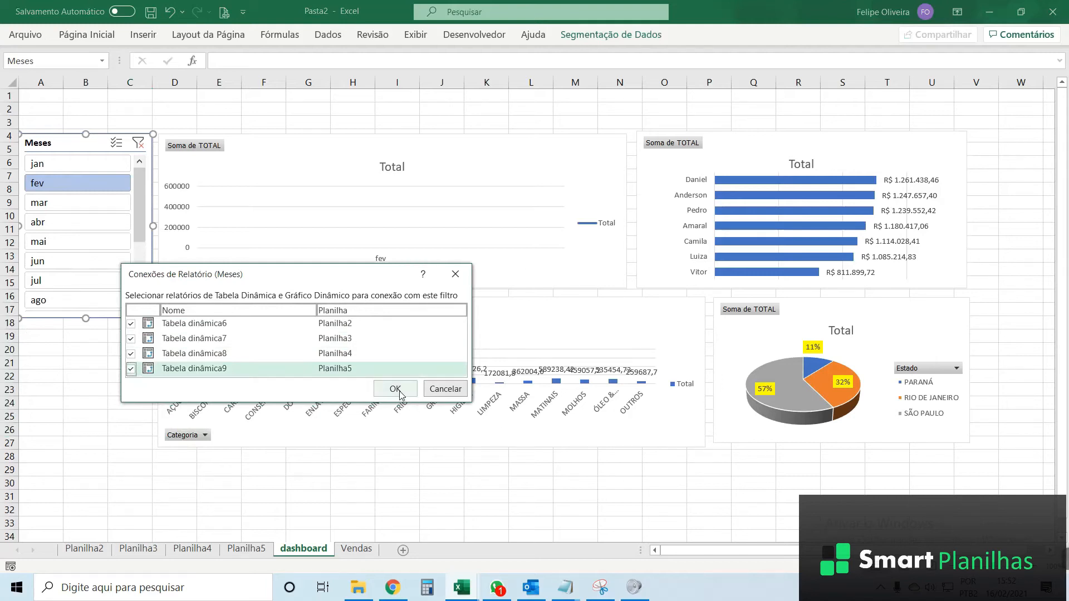
- Test the connected Meses slicer with several months, including jan and mai, and clear its filter
click(59, 167)
click(62, 190)
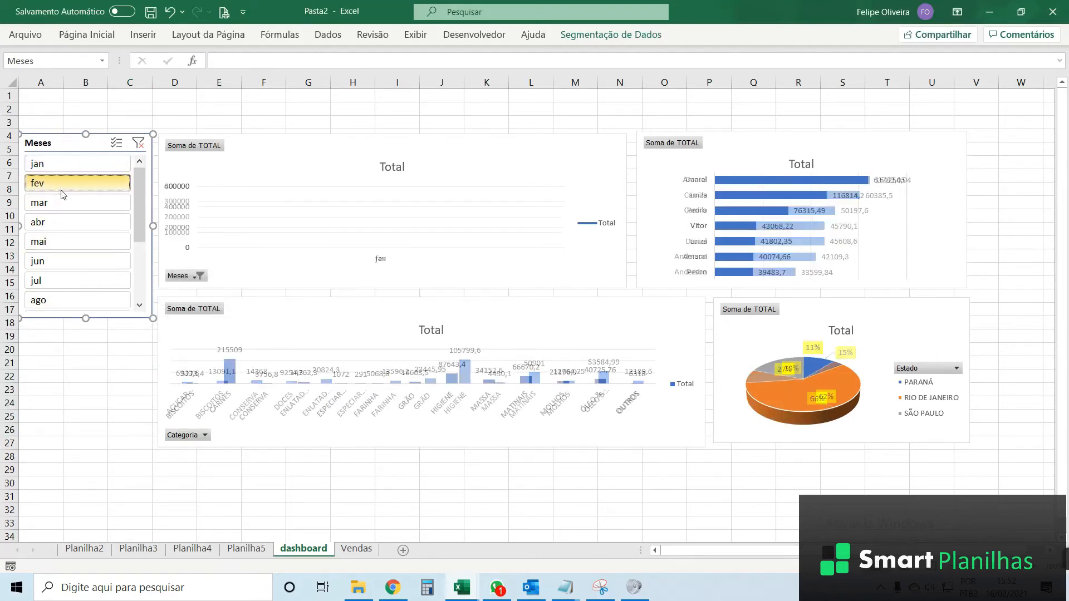
click(61, 221)
click(59, 242)
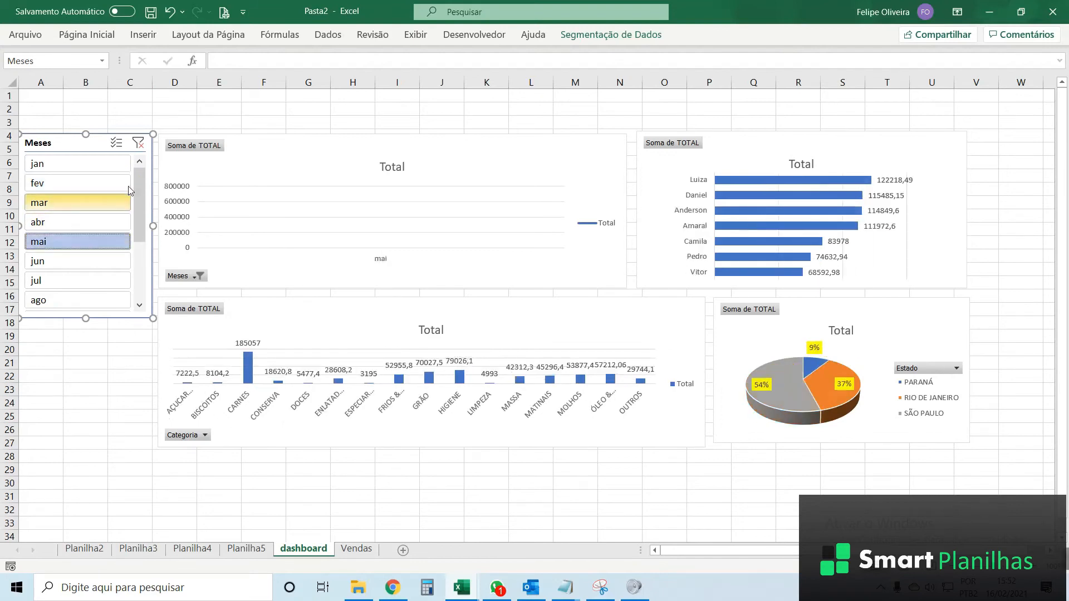
click(138, 143)
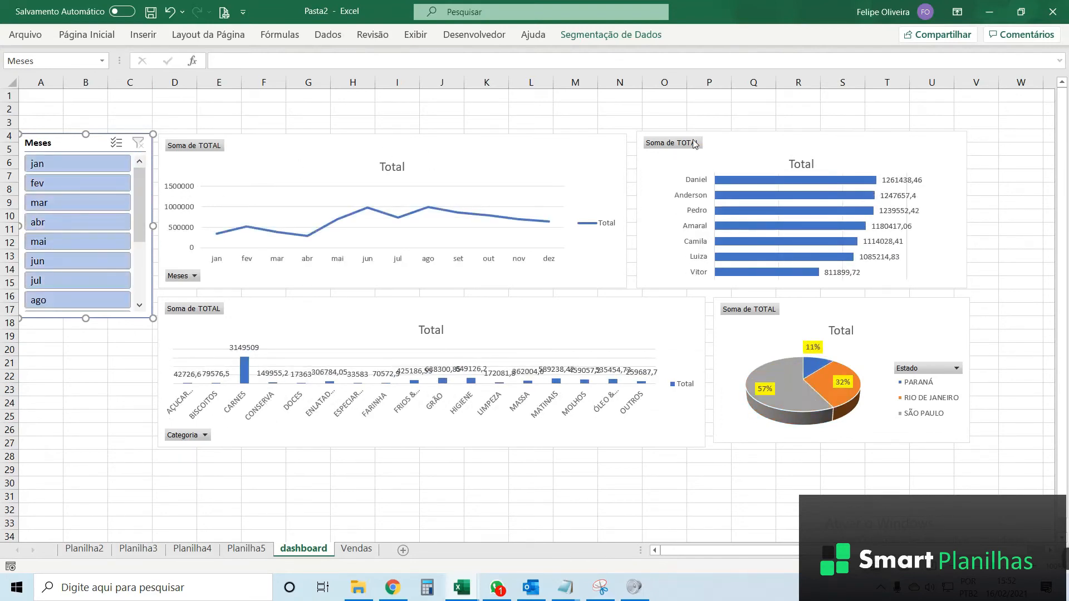
key(Escape)
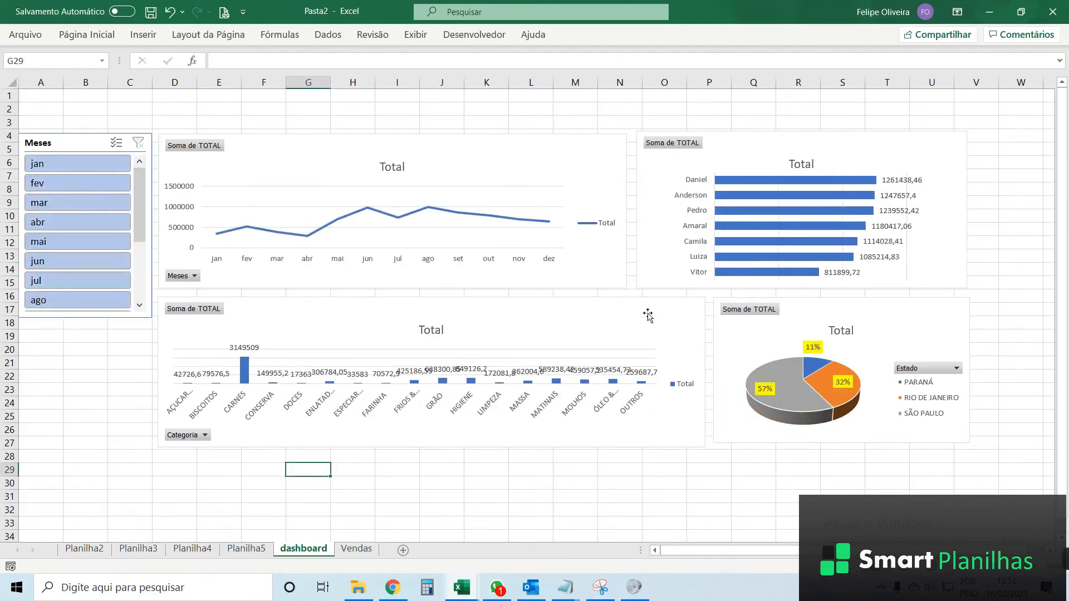
- Insert an Estado slicer from the state pie chart, place it beneath the Meses slicer and shorten it to fit its three states
click(745, 333)
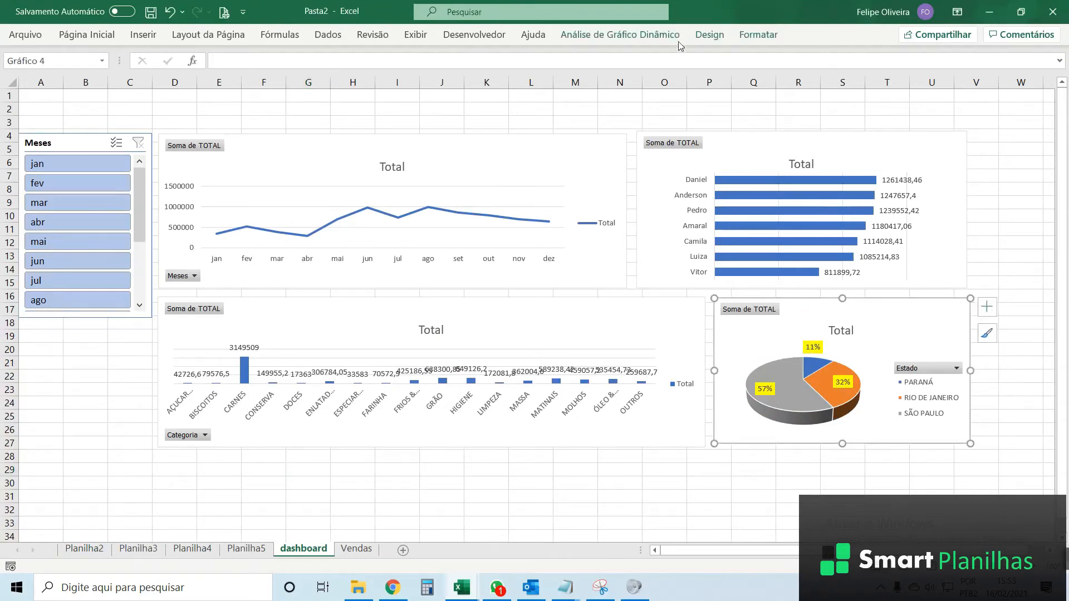
click(596, 39)
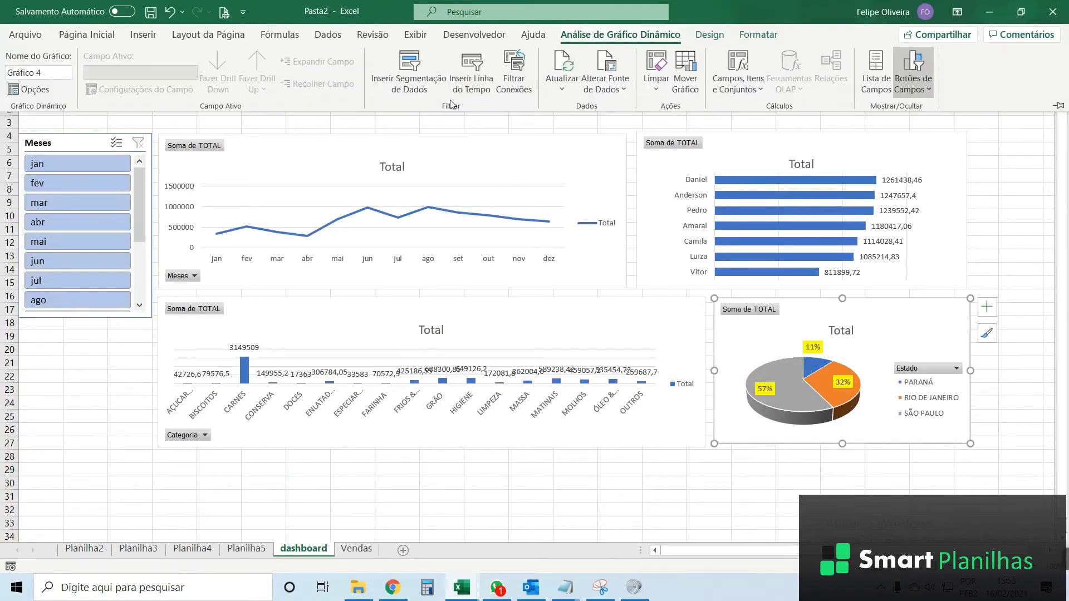
click(413, 94)
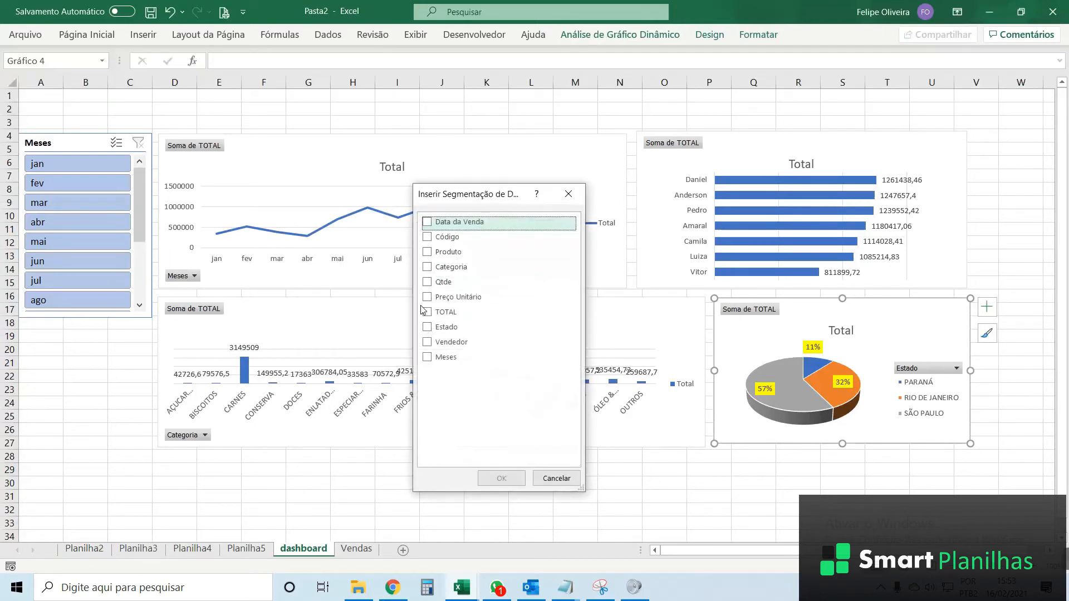
click(429, 329)
click(501, 478)
drag(546, 356, 95, 459)
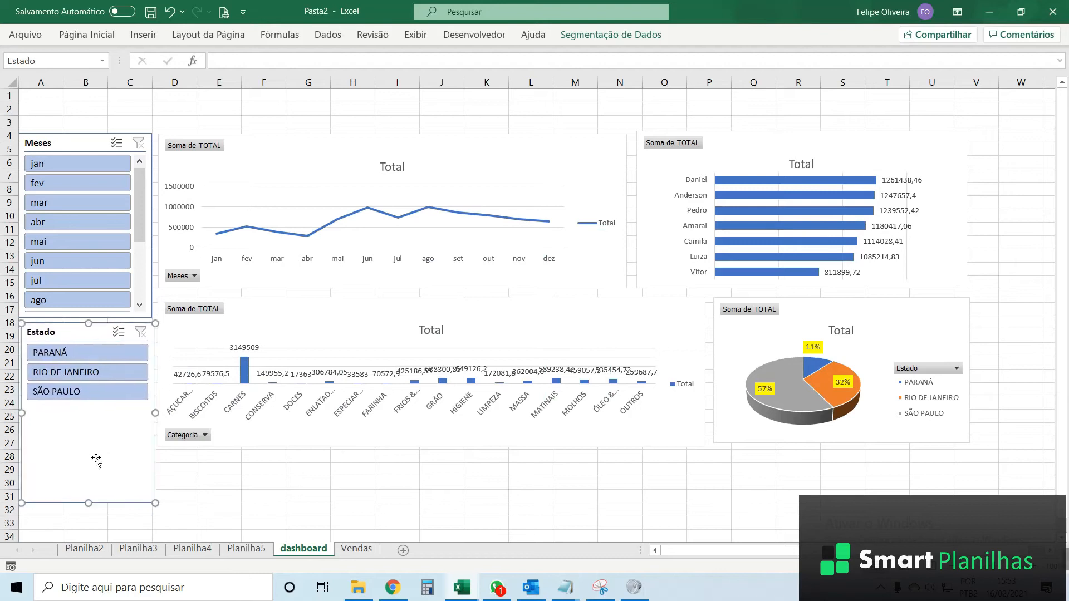
drag(153, 503, 153, 421)
- Connect the Estado slicer to the other three pivot tables through its report connections
right_click(137, 411)
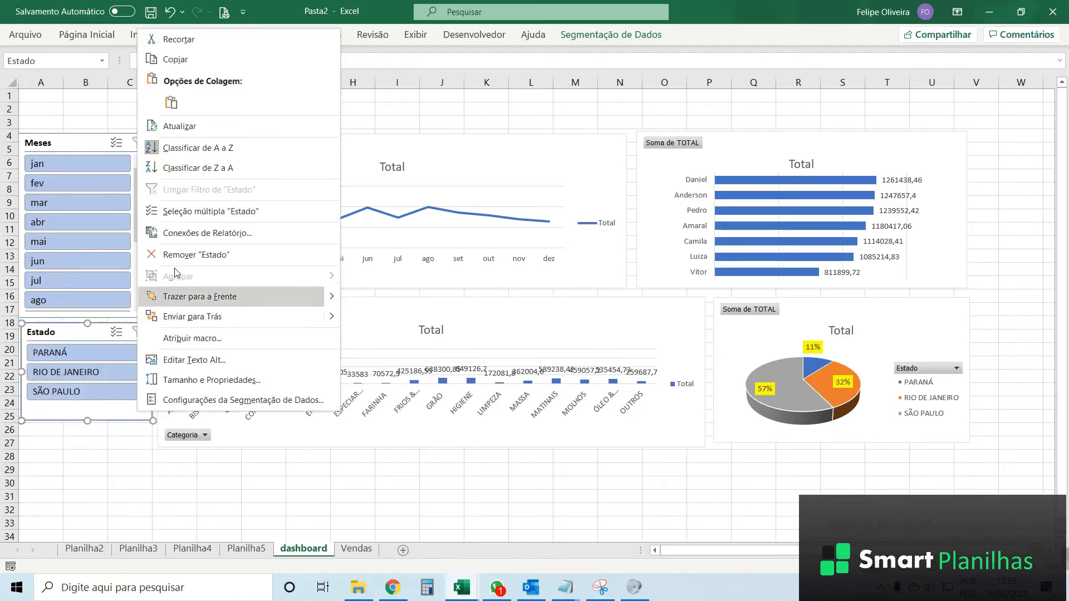
click(176, 238)
drag(136, 203, 266, 194)
click(142, 236)
click(142, 252)
click(143, 267)
click(405, 305)
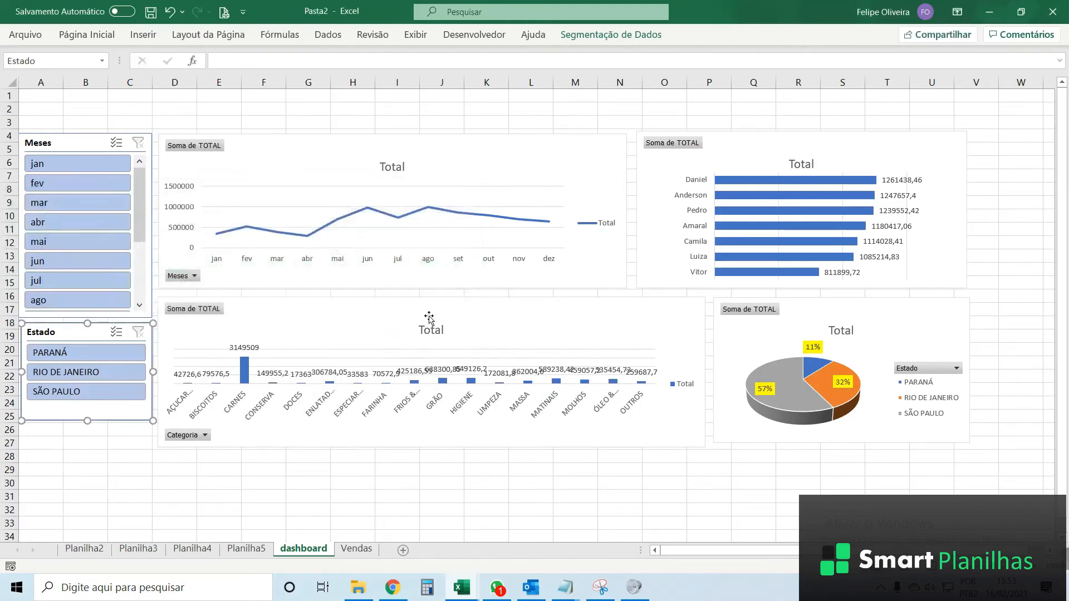
- Insert a Categoria slicer from the category column chart and place it beneath the Estado slicer
click(585, 311)
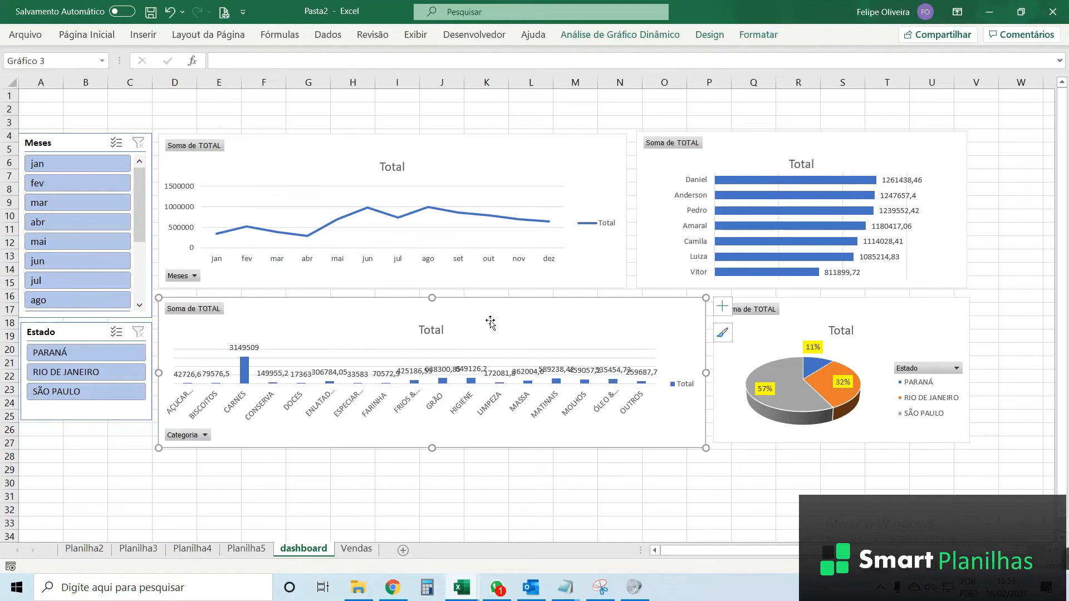
click(620, 34)
click(423, 83)
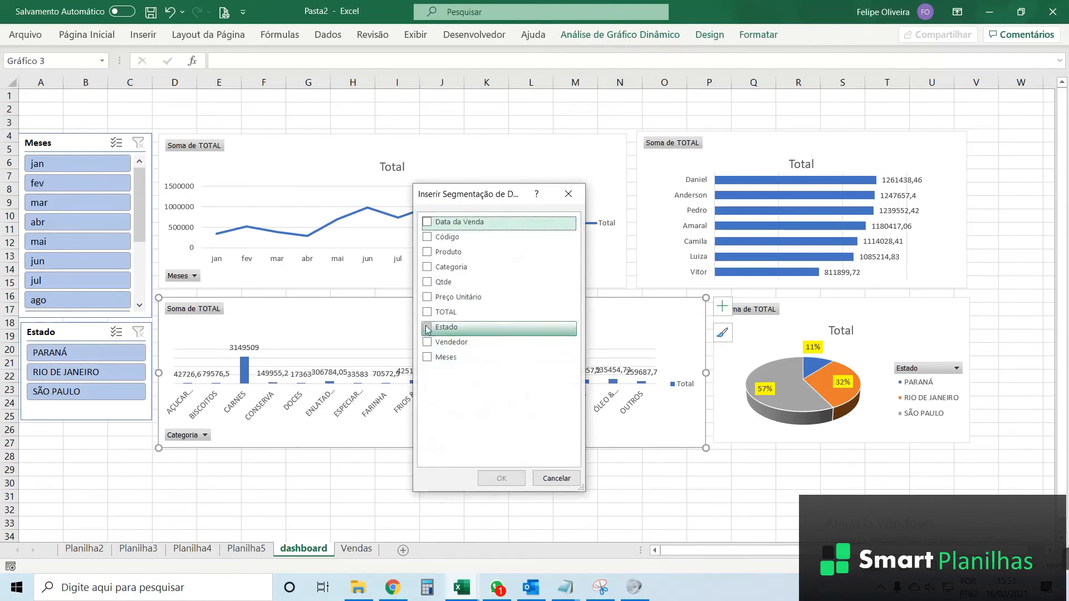
click(427, 267)
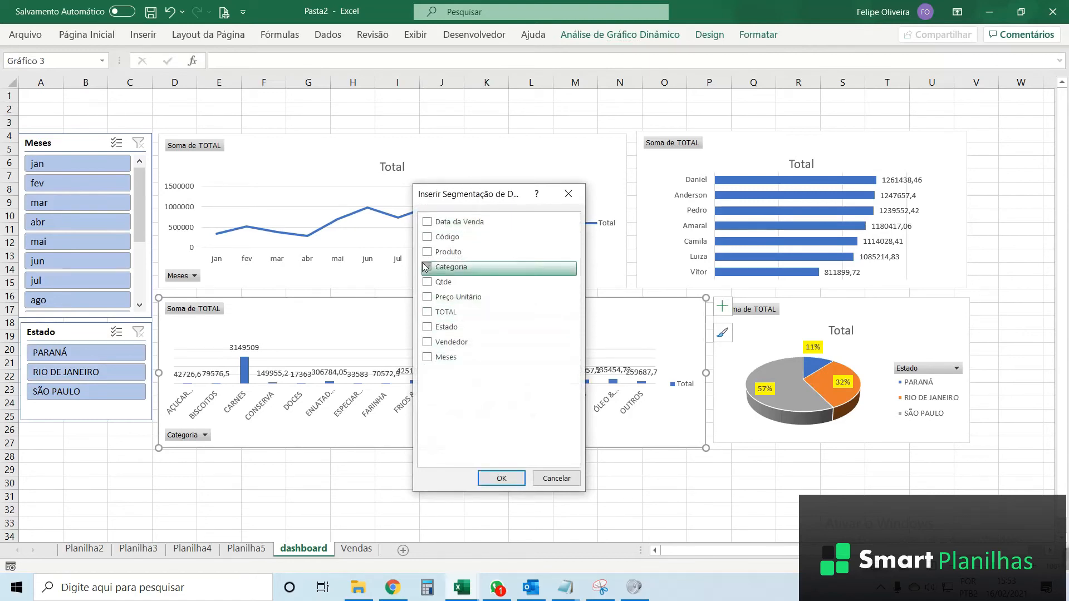
click(495, 478)
drag(559, 238, 100, 440)
scroll(111, 479, down, 1)
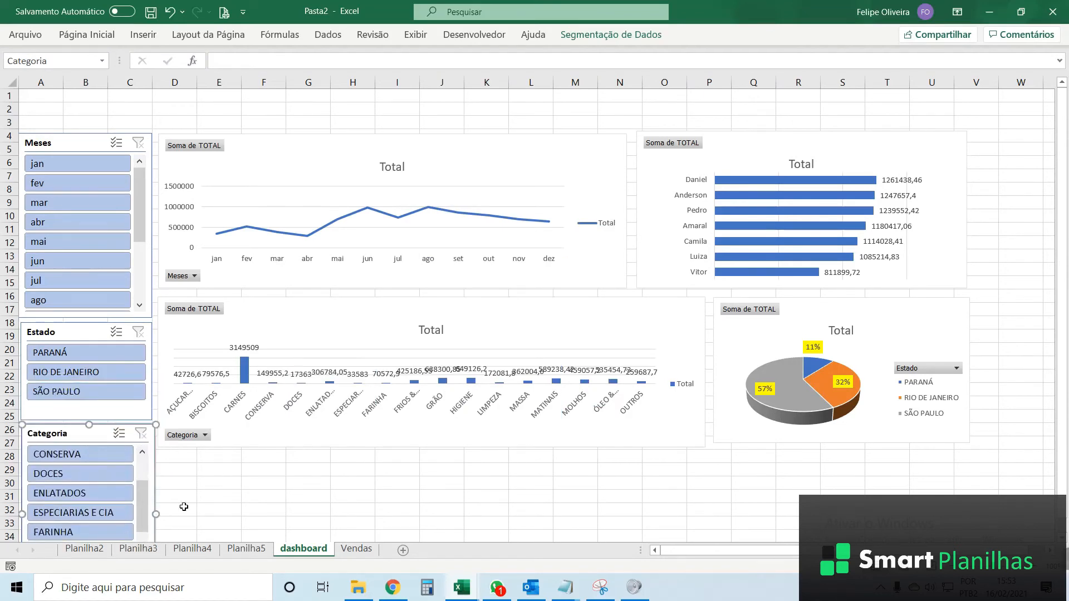
scroll(184, 506, down, 1)
- Compact the slicer column by shortening Meses and Categoria and moving Estado and Categoria up directly beneath Meses
click(88, 259)
right_click(88, 260)
key(Escape)
drag(85, 278, 98, 213)
drag(99, 386, 100, 315)
drag(153, 492, 149, 437)
- Stretch the category column chart and the state pie chart downward to align with the bottom of the Categoria slicer
click(219, 456)
scroll(192, 431, up, 1)
click(312, 437)
drag(432, 448, 431, 477)
drag(841, 443, 842, 477)
click(217, 109)
click(356, 549)
click(303, 548)
click(138, 143)
click(129, 95)
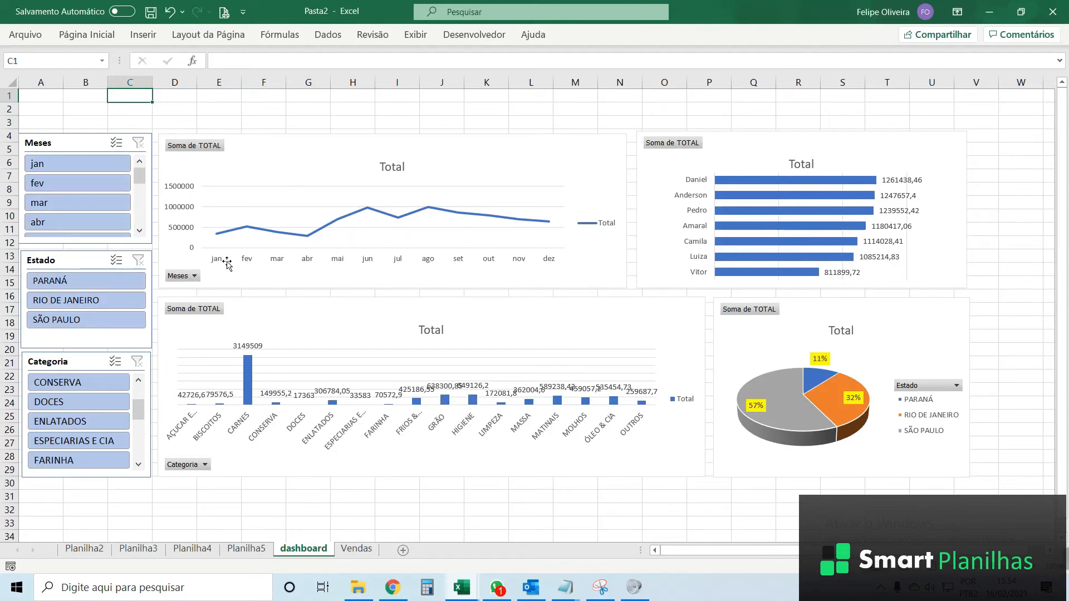
- Add data labels to the monthly line chart's series and set the label position to Acima
right_click(369, 210)
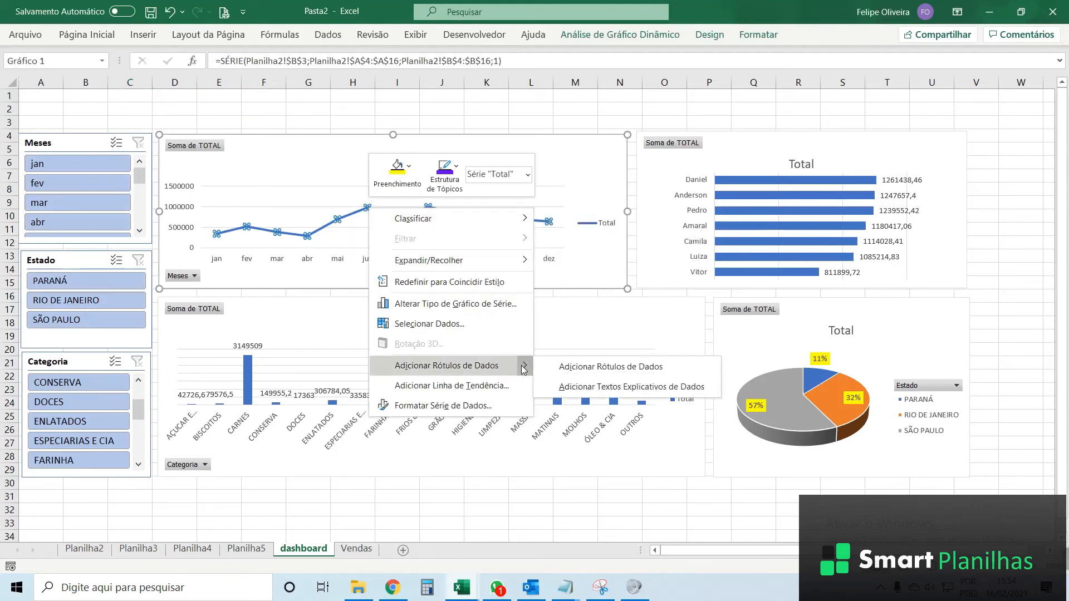
click(551, 368)
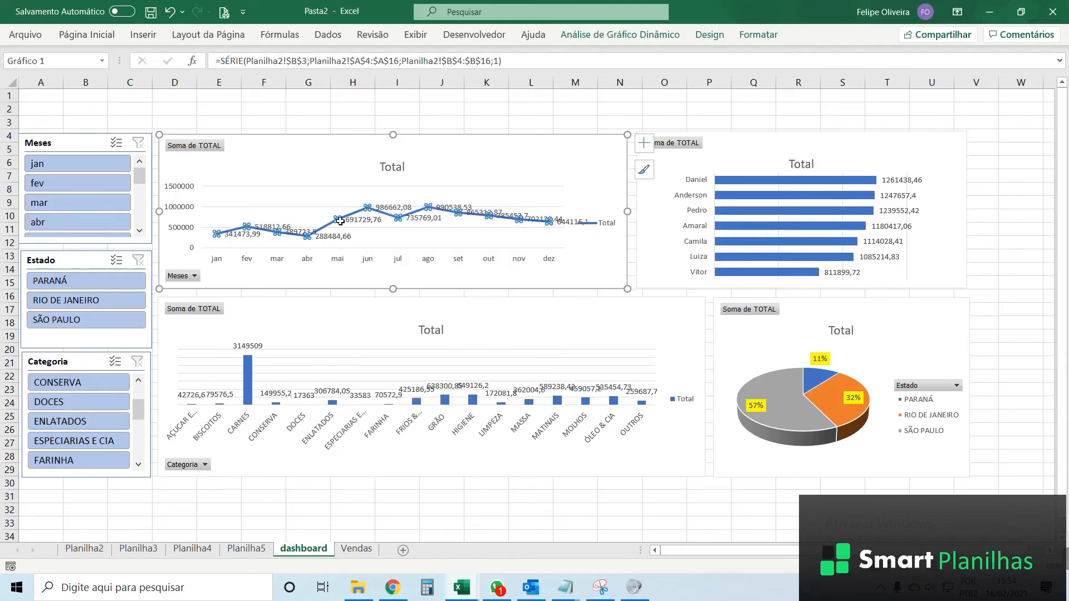
right_click(368, 209)
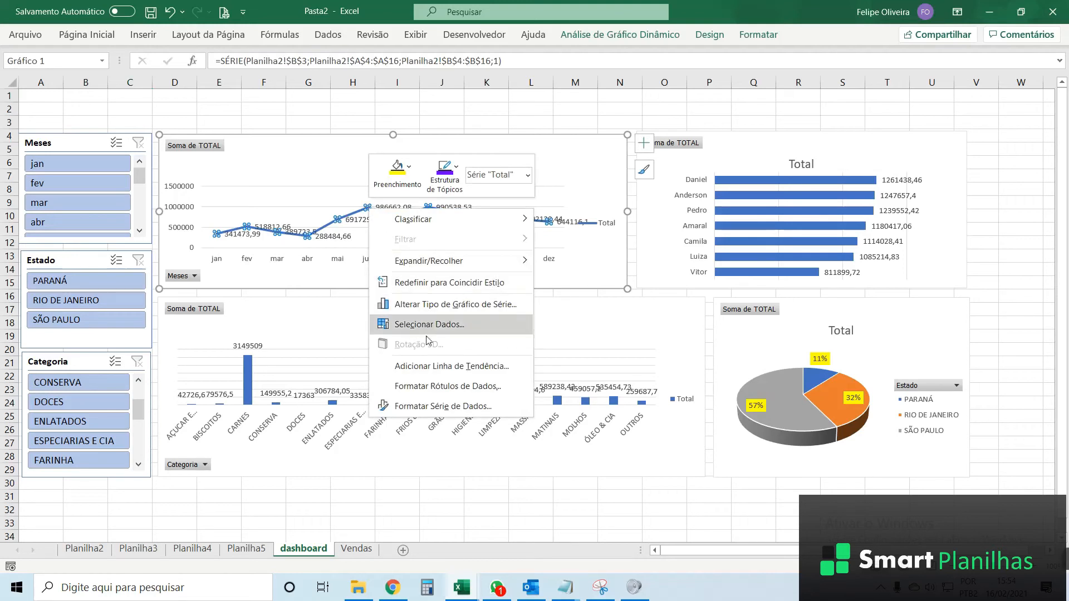
click(447, 386)
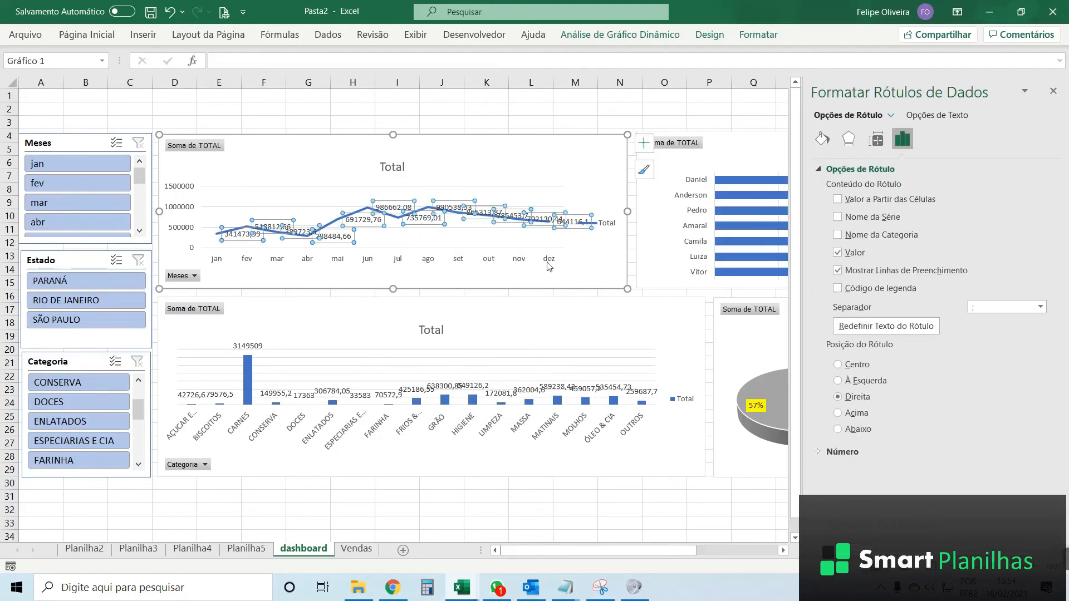
click(840, 414)
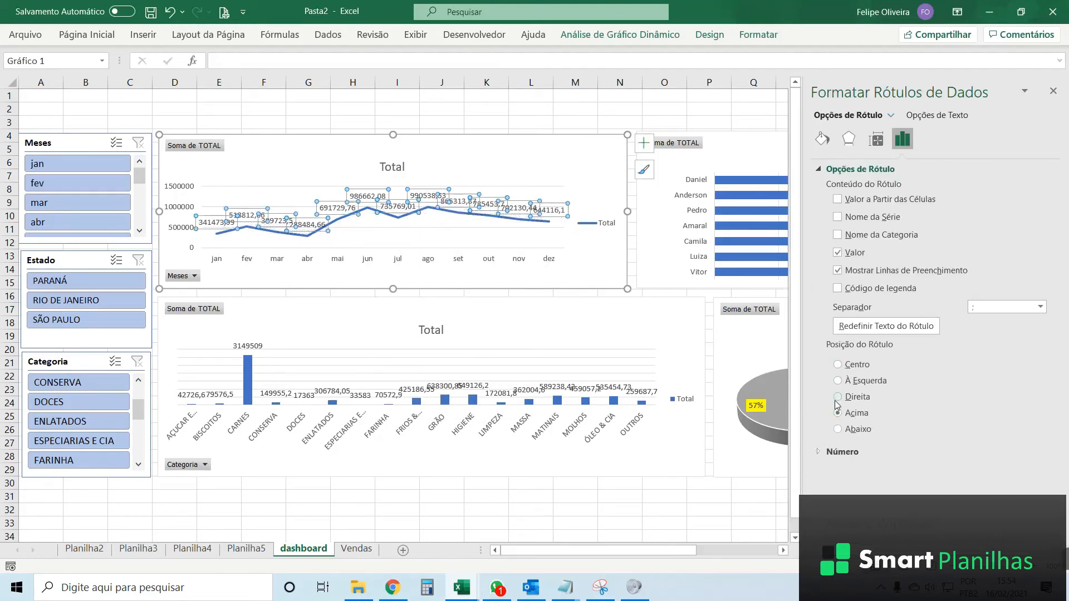
click(1052, 91)
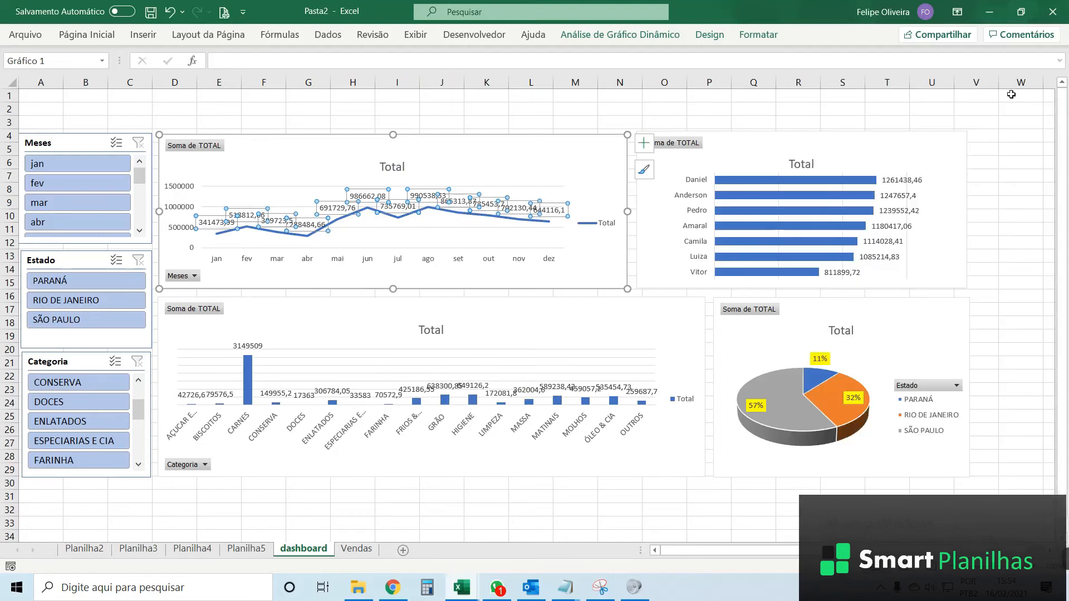
- Delete the monthly line chart's vertical axis and legend, and adjust the width of its plot area
click(194, 192)
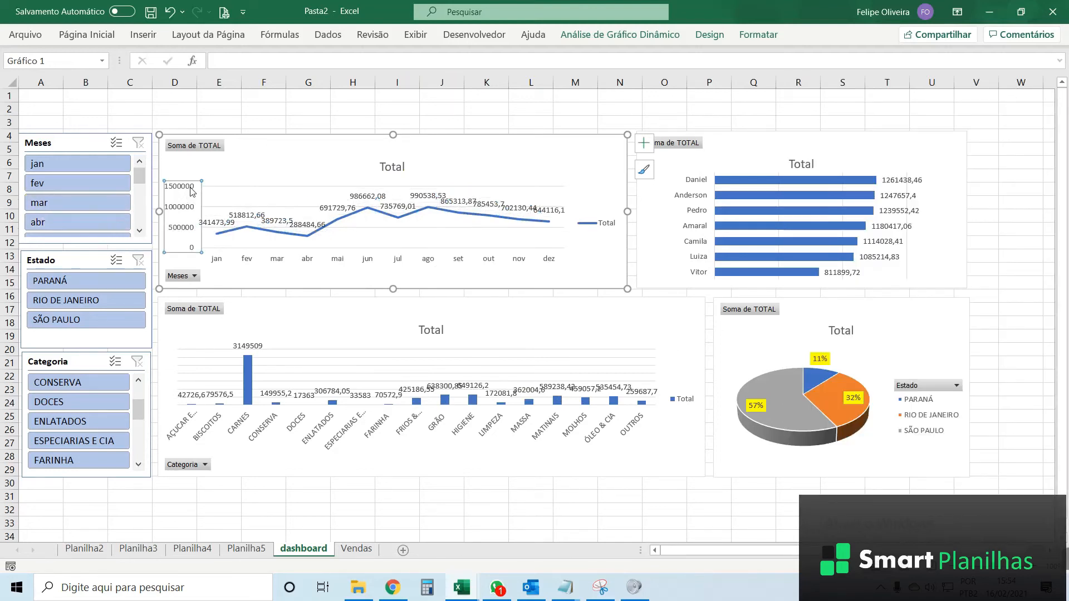
key(Delete)
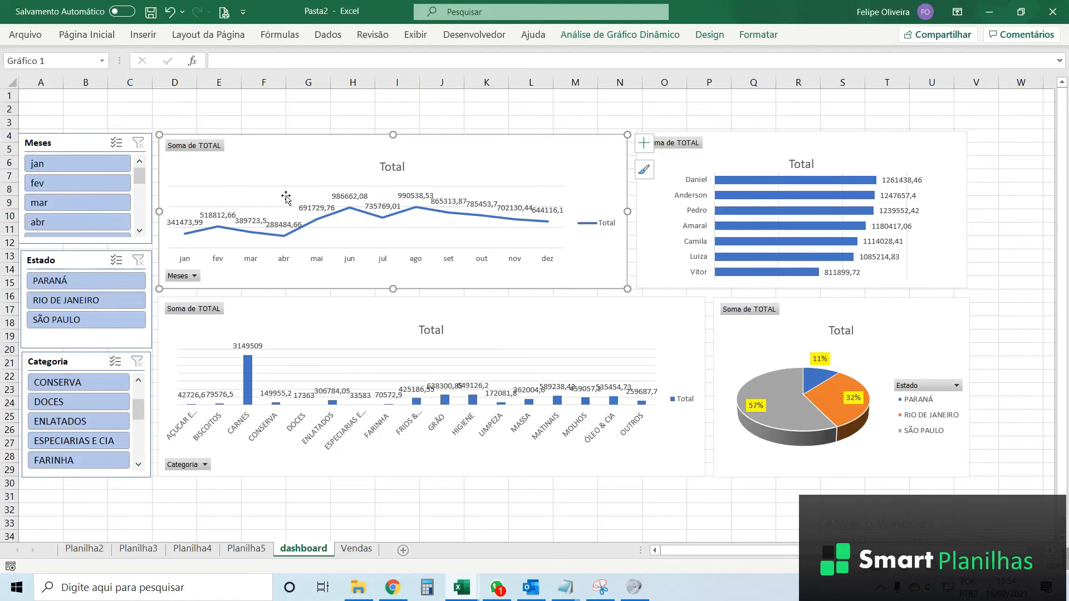
click(606, 225)
key(Delete)
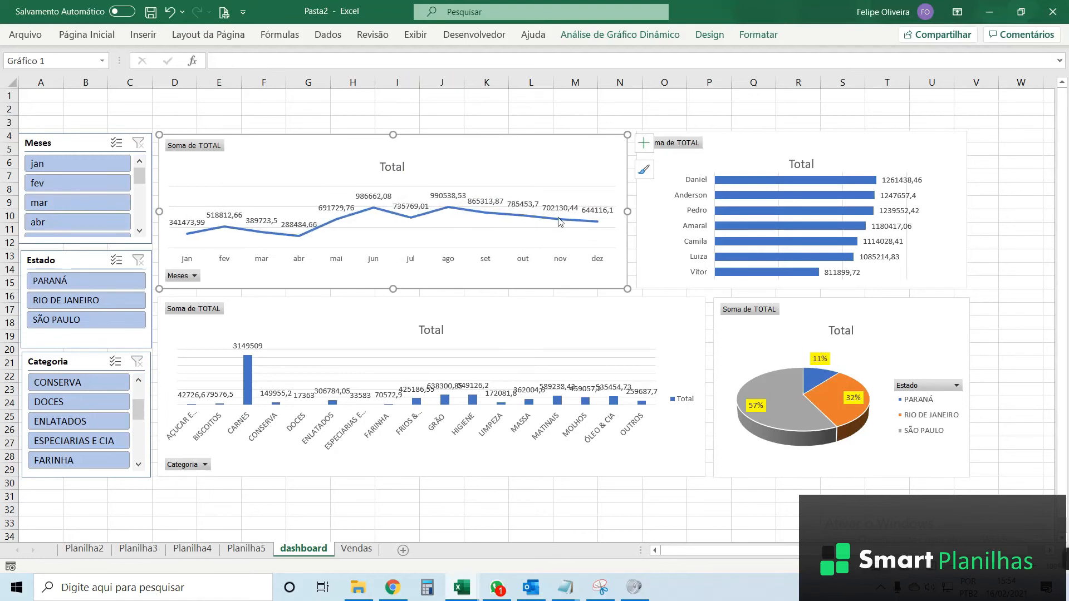
click(600, 231)
drag(613, 218, 573, 218)
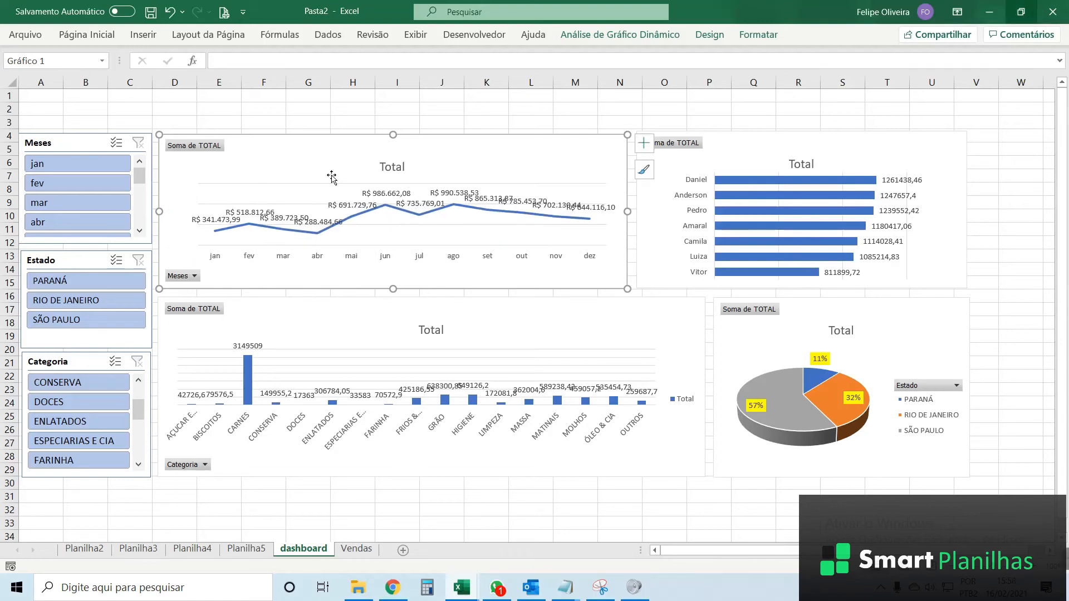
- Apply the custom number format code 0,0.."M" to the monthly line chart's data labels
click(386, 195)
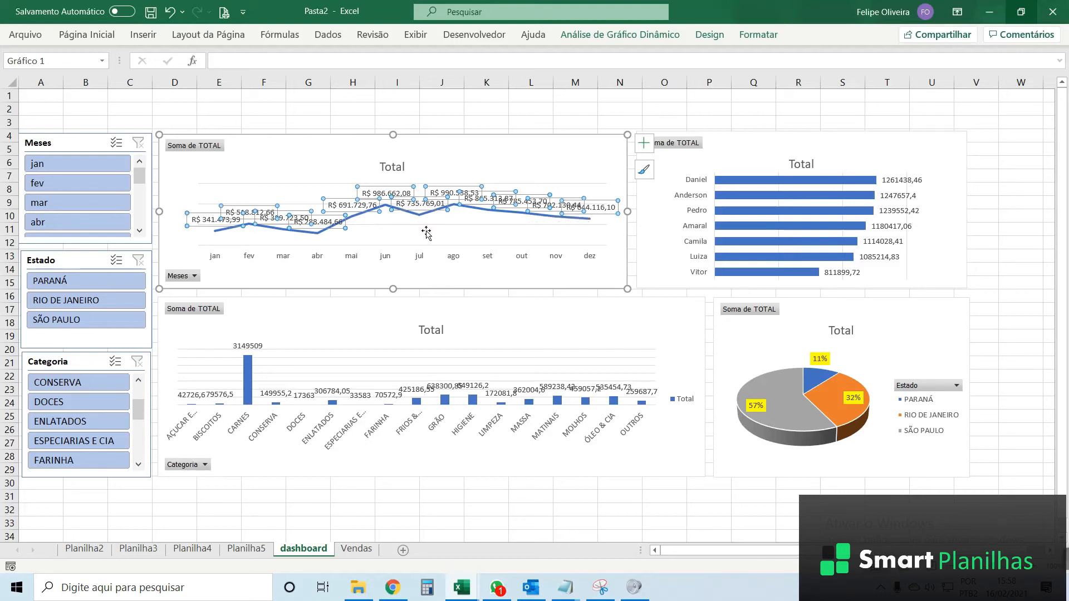
click(297, 177)
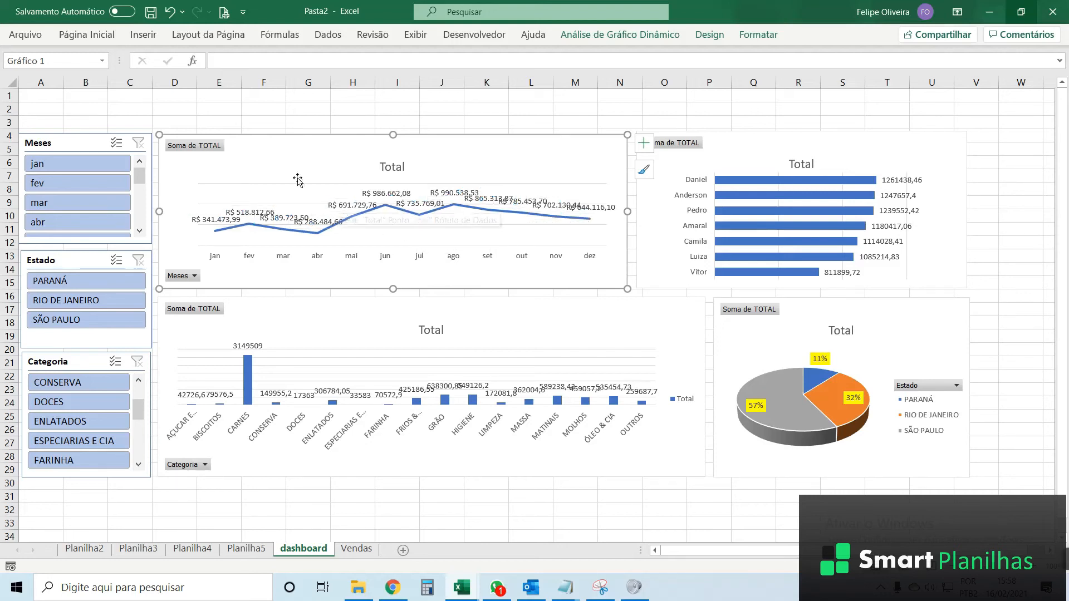
click(388, 196)
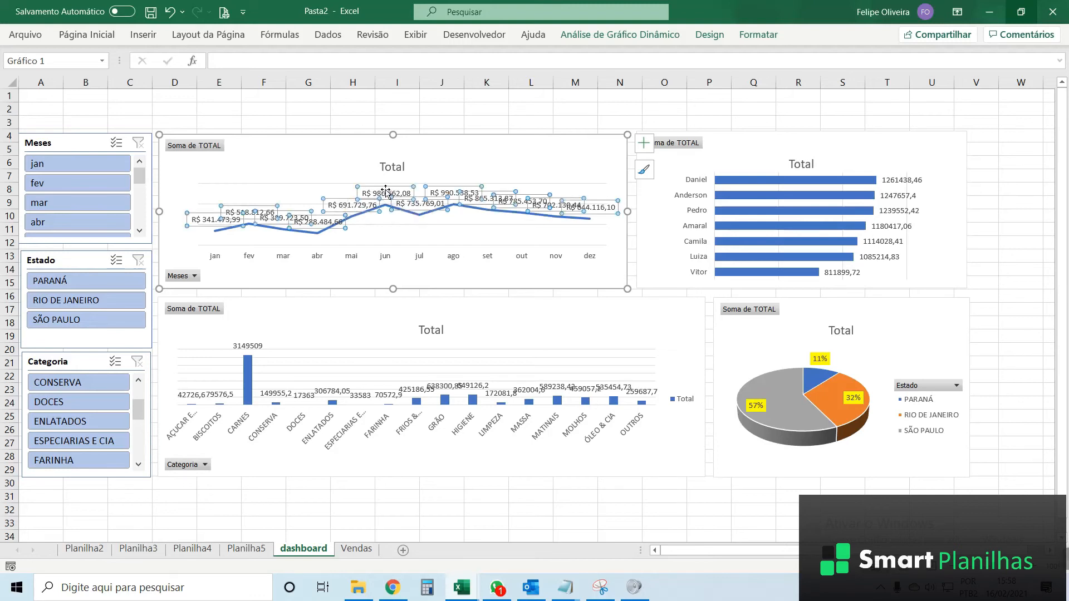
right_click(386, 192)
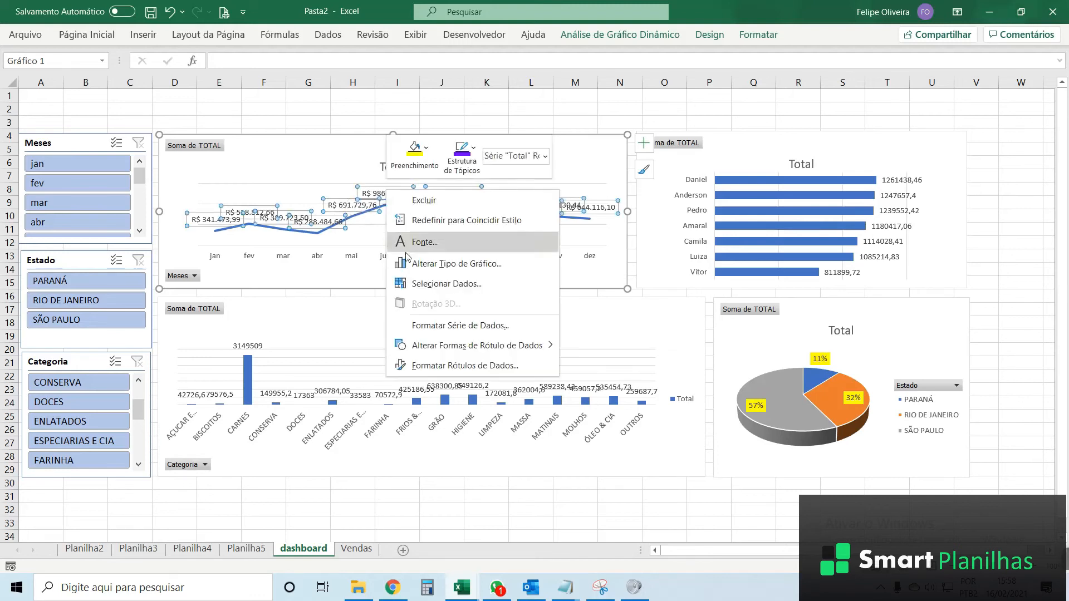
click(439, 367)
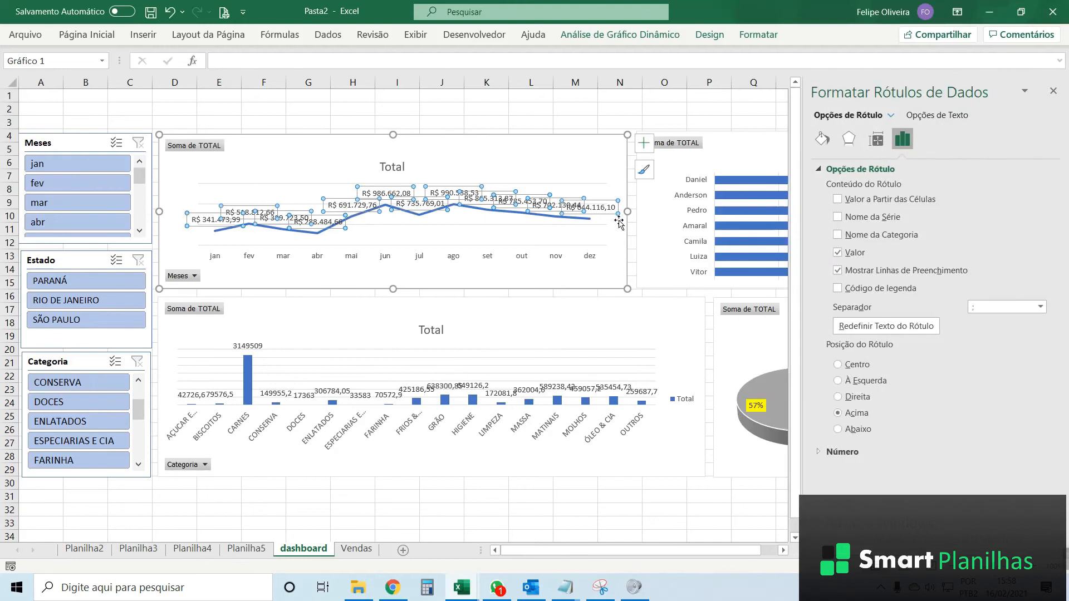
click(819, 168)
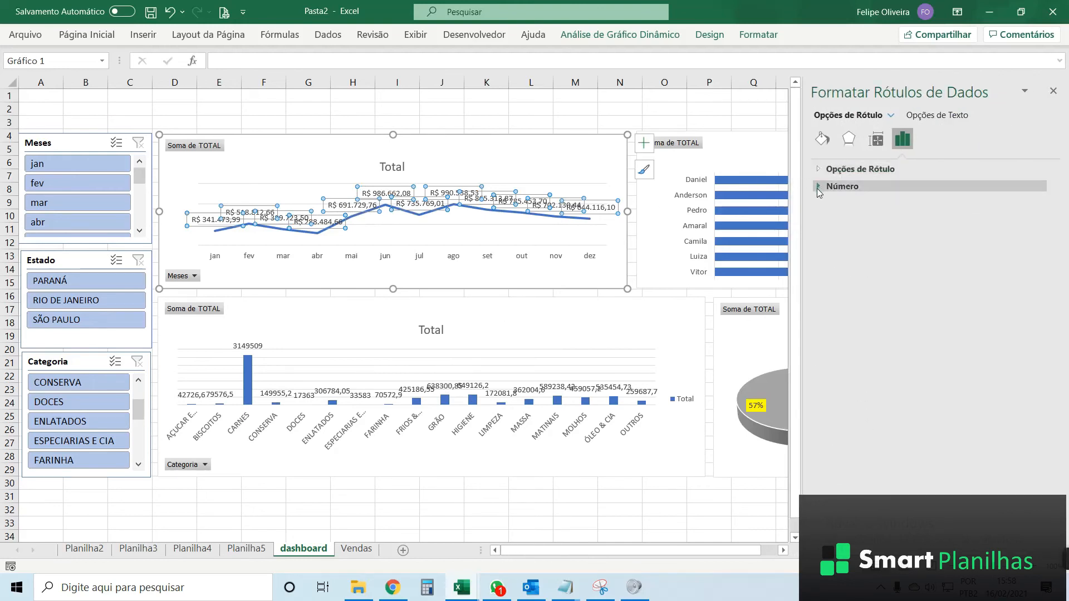
click(817, 187)
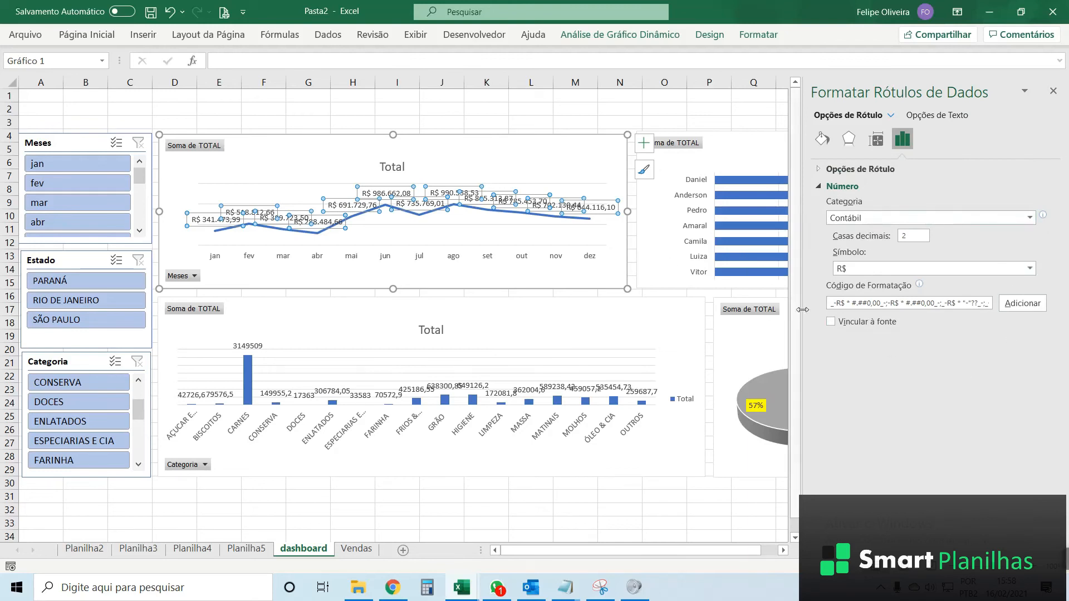
drag(827, 307, 991, 308)
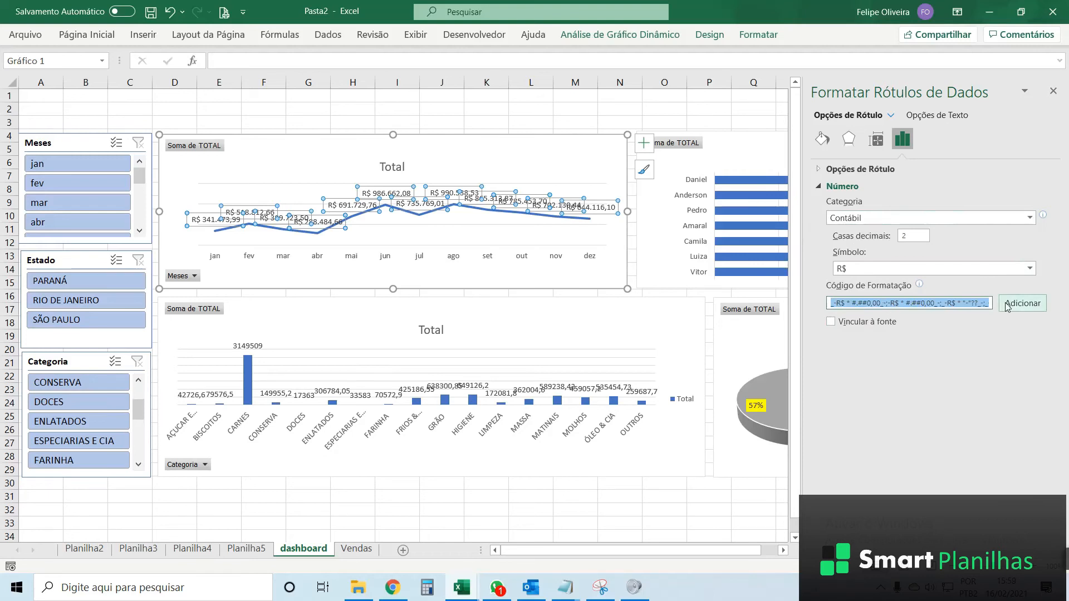
key(BackSpace)
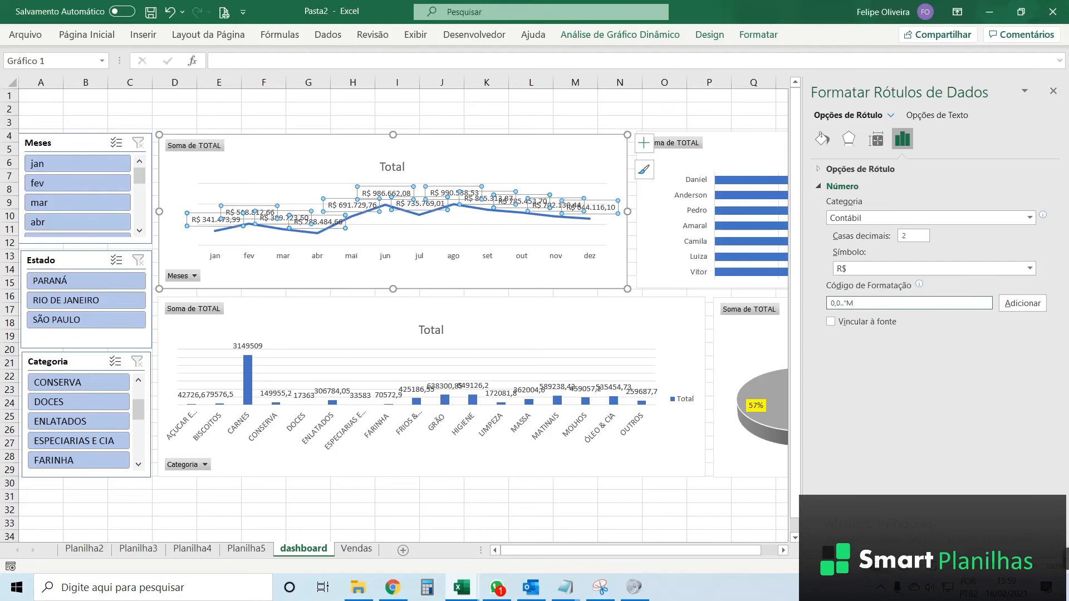
click(1021, 304)
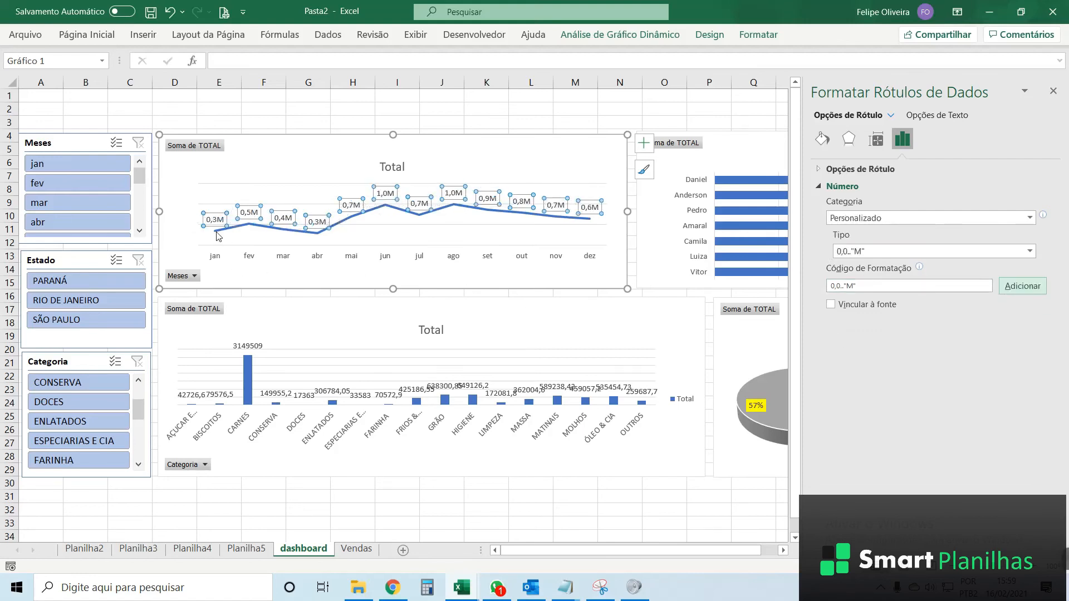
click(256, 170)
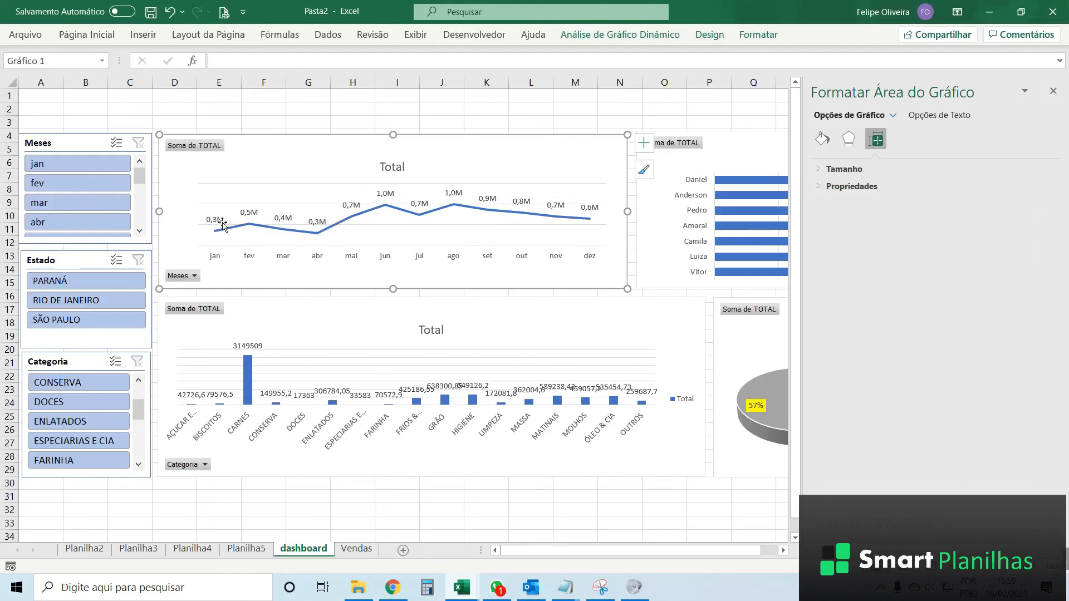
- Change the monthly line chart's title to "Faturamento Mensal e Milhões"
click(384, 194)
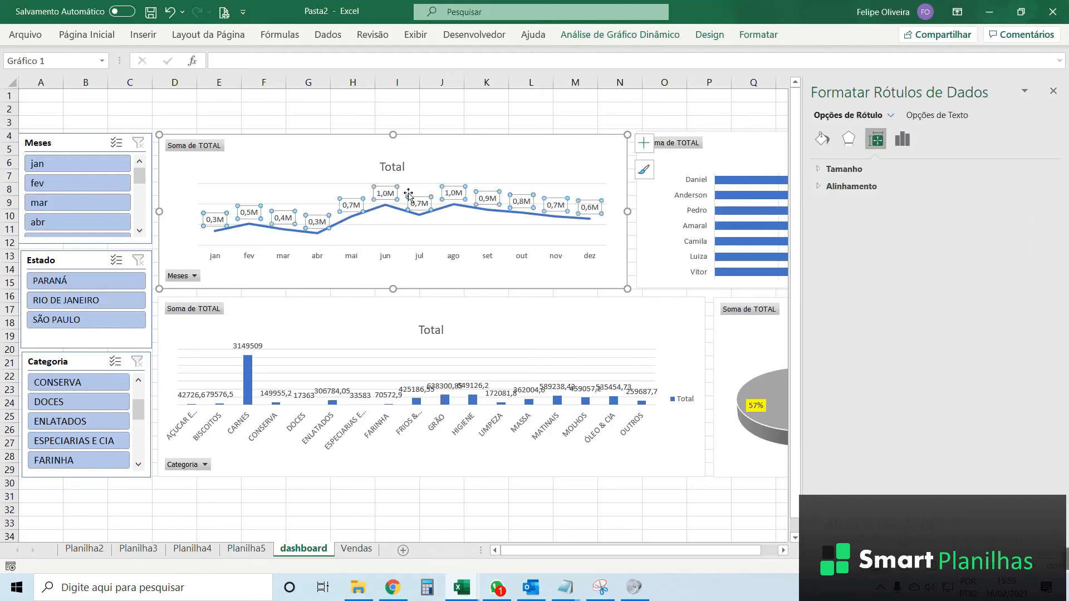
click(455, 159)
click(392, 167)
double_click(389, 166)
text(Faturamento Mensal d)
key(BackSpace)
text(e Milhões)
- Change the seller bar chart's title to "Vendas por Vendedor" and nudge the title slightly upward
click(801, 163)
text(Vendas por Vendedor)
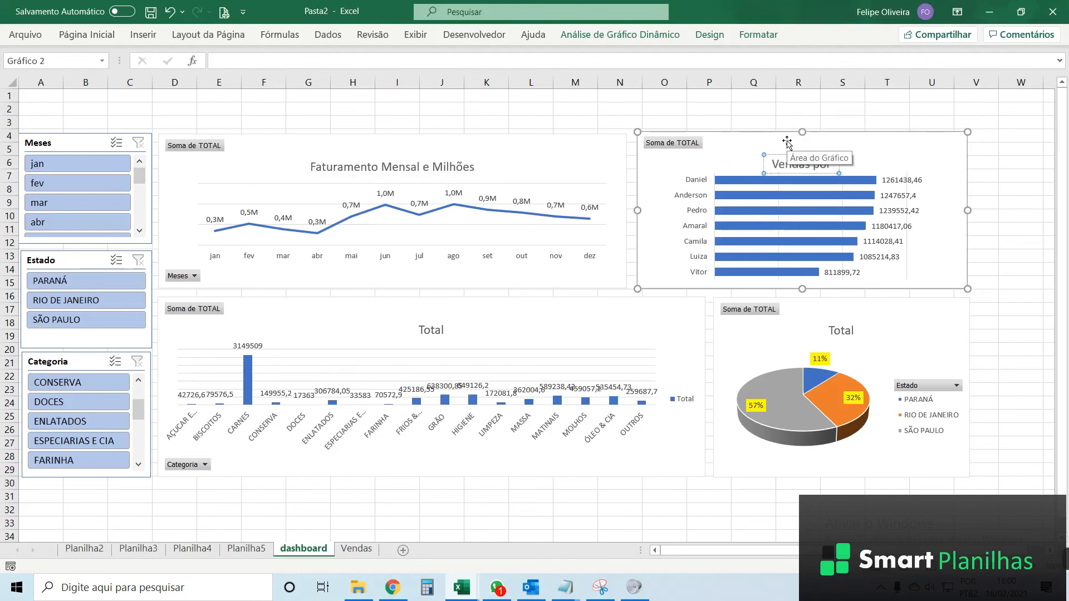
click(795, 157)
drag(795, 160, 801, 157)
click(753, 109)
- Title the category column chart "Vendas por categoria" and the state pie chart "Distribuição por estado"
double_click(846, 334)
click(1050, 86)
double_click(435, 345)
text(Vendas por categoria)
double_click(843, 332)
text(Distribuição por estado)
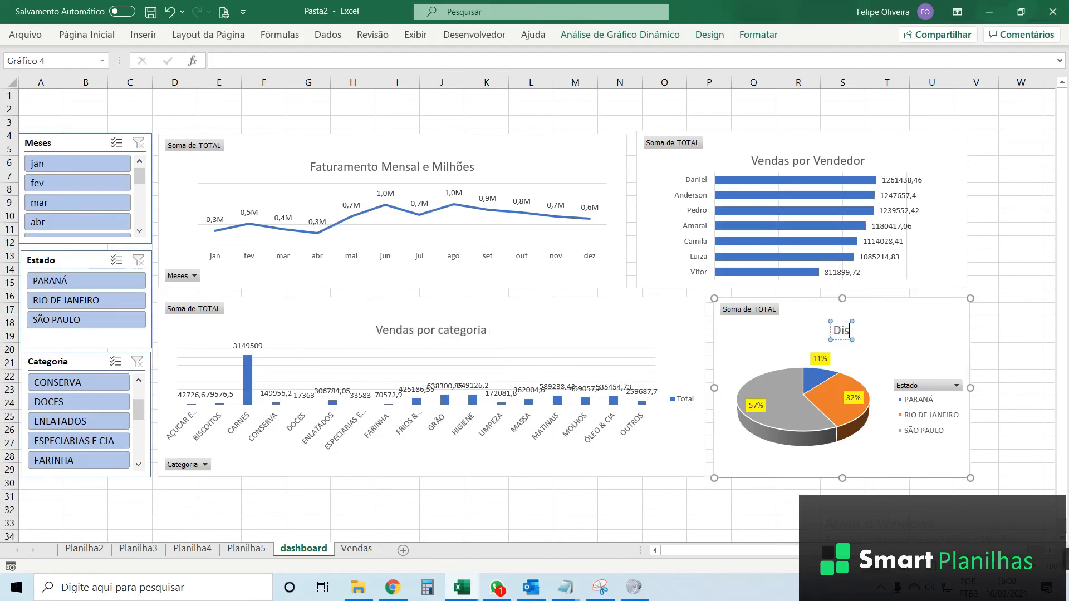
- Arrange the Meses slicer's month buttons in 3 columns
click(485, 121)
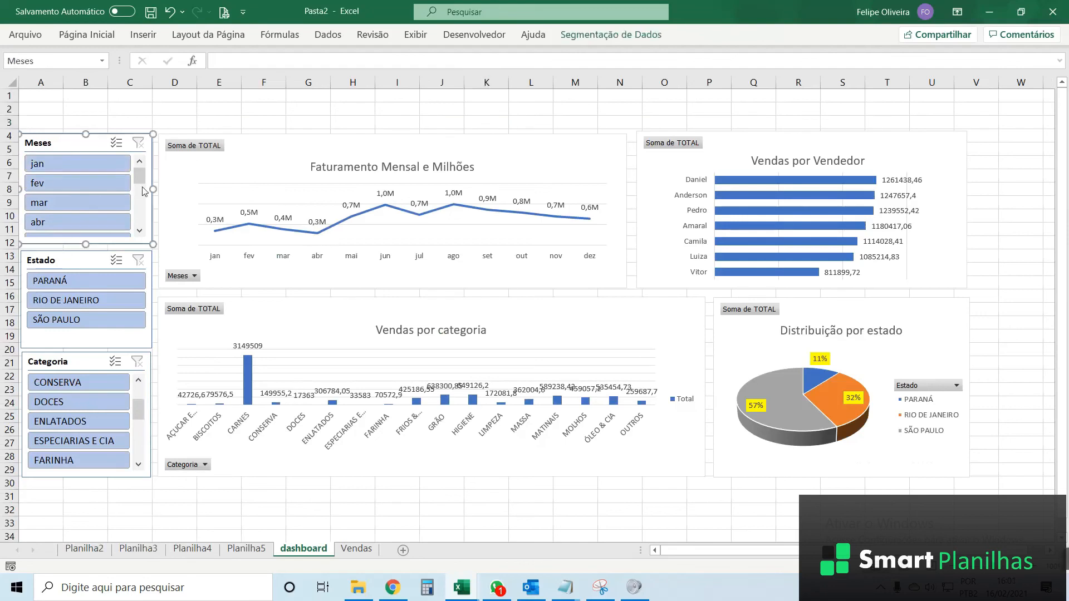
click(50, 142)
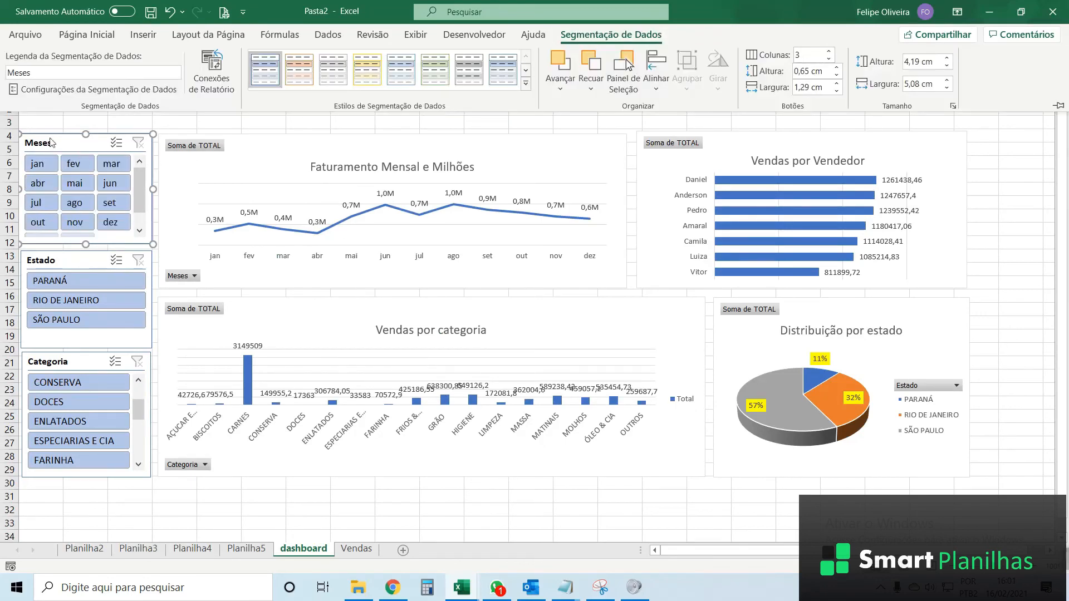
click(75, 182)
click(74, 202)
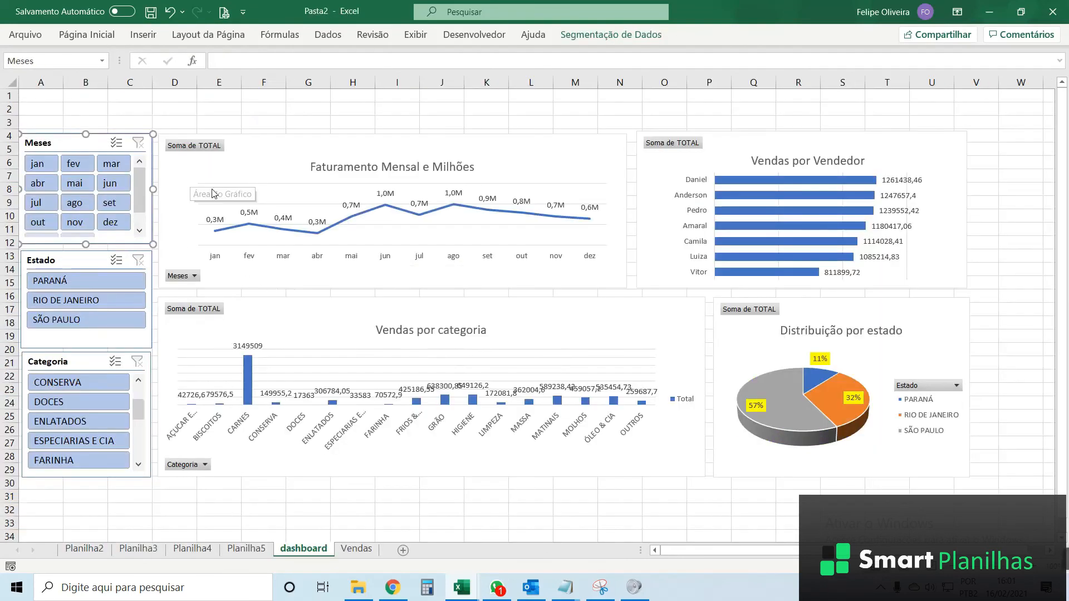
- Turn the monthly chart's line into a smoothed purple line and fill the seller chart's bars with light purple
double_click(385, 204)
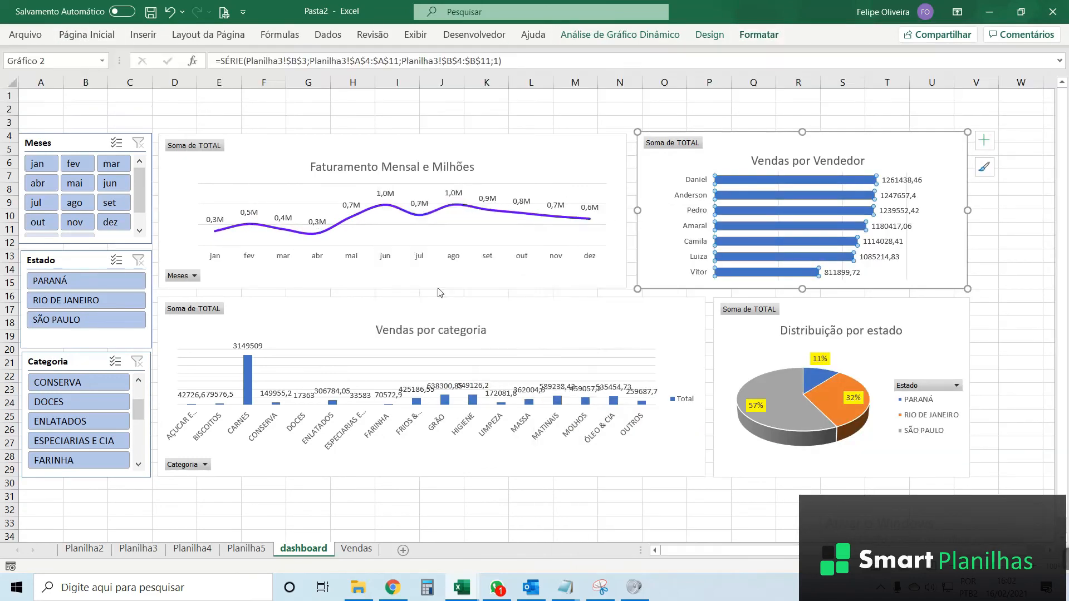
click(460, 212)
click(579, 213)
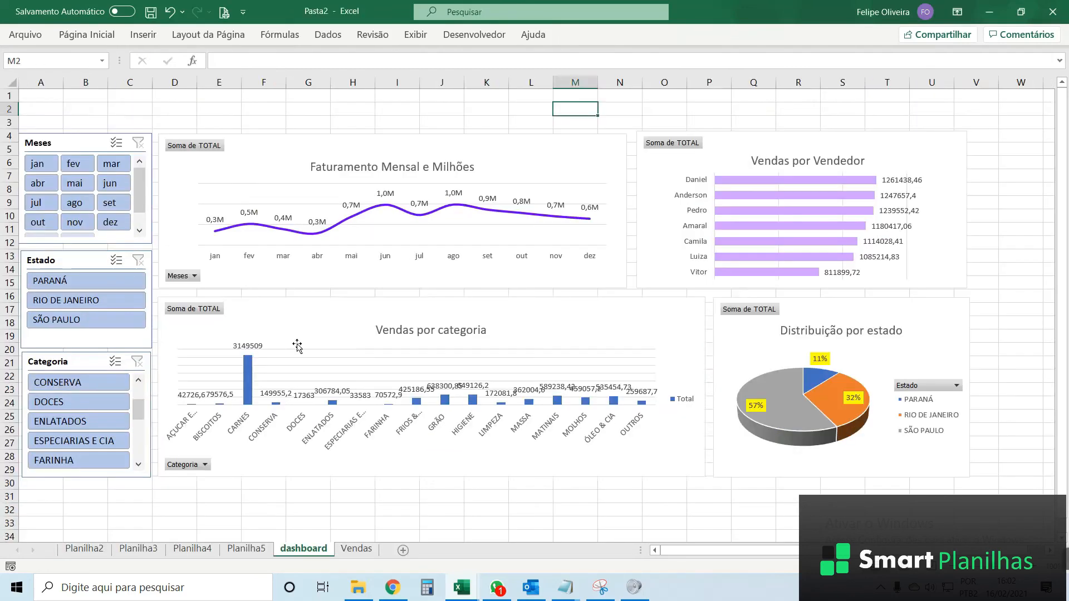
- Fill the columns of the Vendas por categoria chart with standard green
click(298, 346)
click(87, 34)
click(205, 83)
click(248, 234)
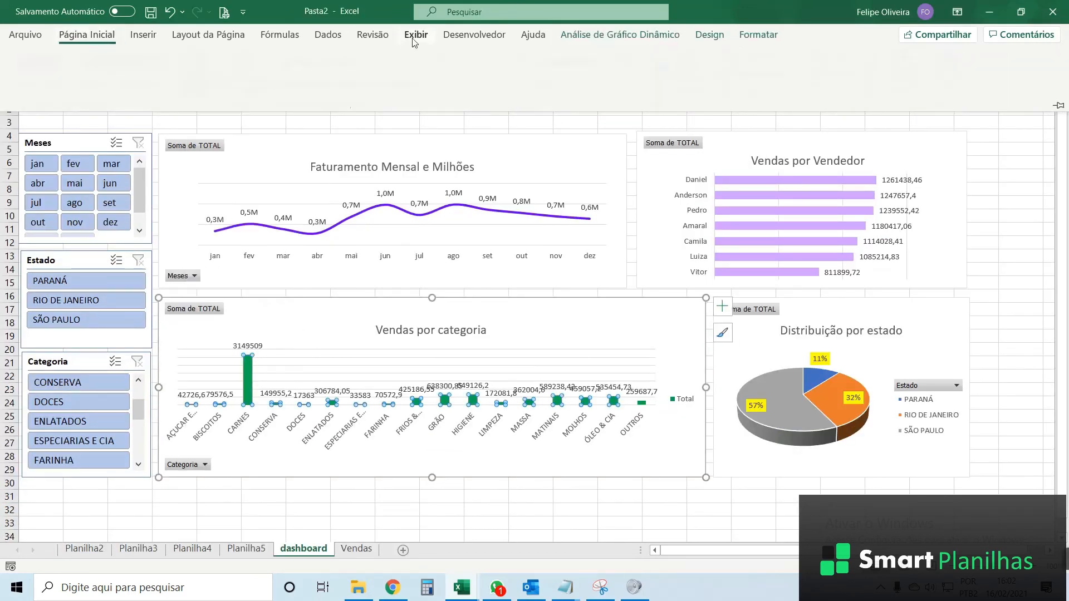
- Hide the dashboard sheet's gridlines and recolor the state pie slices green for Paraná, light blue for Rio de Janeiro and purple for São Paulo
click(416, 34)
click(513, 115)
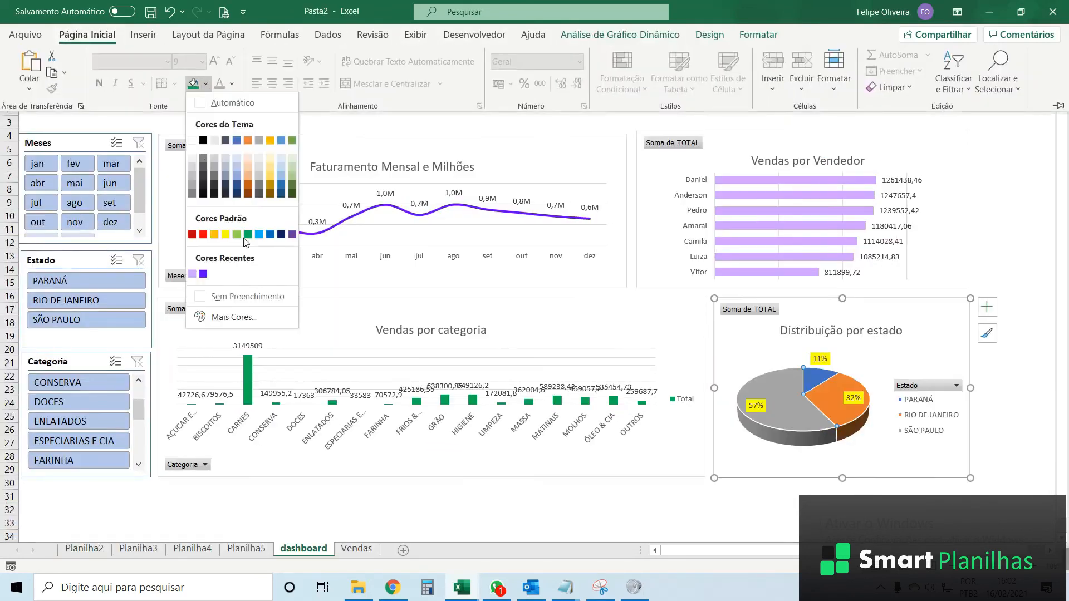
click(247, 238)
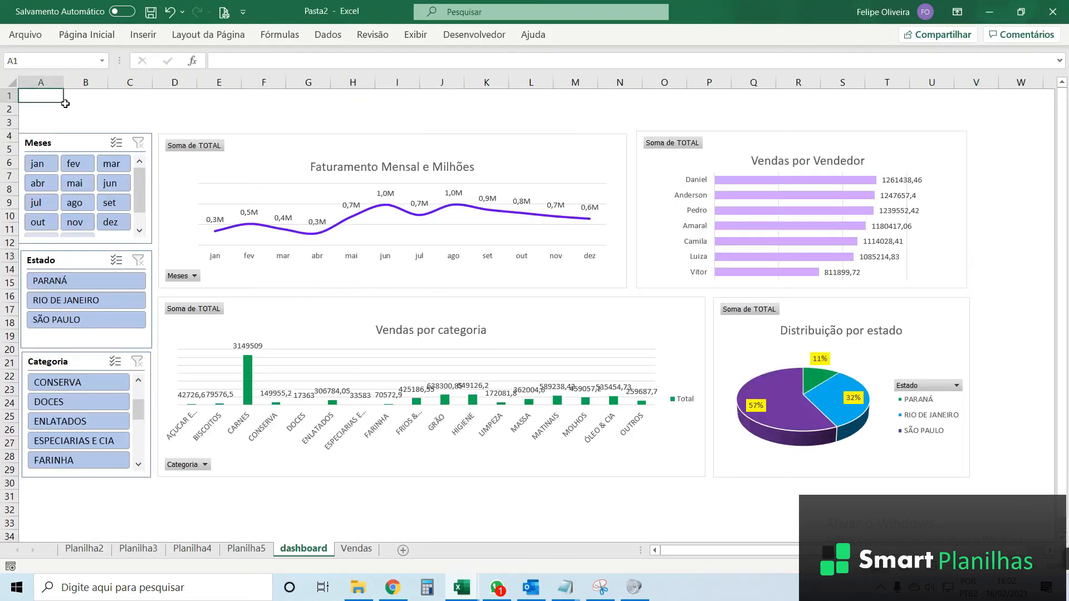
- Create a purple header band across columns A to V, narrowing column V and rows 1 and 3 around a taller row 2
drag(25, 121, 997, 121)
click(1011, 137)
drag(998, 83, 970, 83)
drag(9, 102, 9, 94)
drag(9, 107, 941, 118)
- Merge and center the header cells in row 2 and enter the title DASHBOARD VENDAS 2020
click(87, 35)
click(392, 84)
click(418, 123)
text(das)
key(Escape)
text(DASHBOARD VENDAS 2020)
- Format the header title with white text and enlarge its font to nearly fill the band's height
click(86, 34)
click(271, 61)
click(220, 83)
triple_click(213, 64)
triple_click(214, 63)
triple_click(214, 63)
click(214, 63)
- Search the icon library for "gráfico" and insert the rising bar chart icon into the dashboard
click(143, 34)
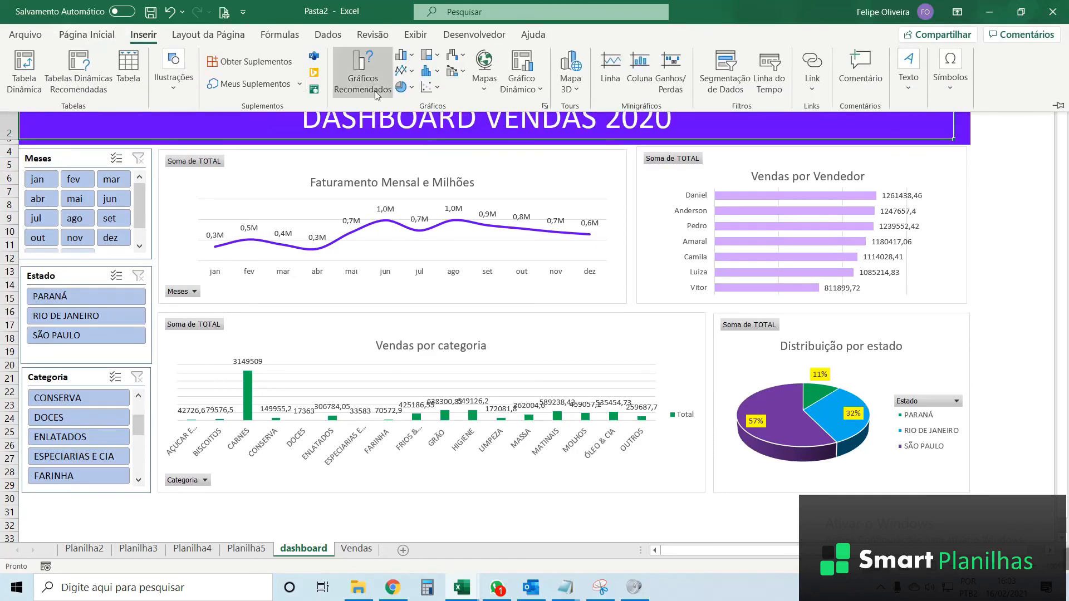
click(178, 72)
click(233, 140)
text(gráfico)
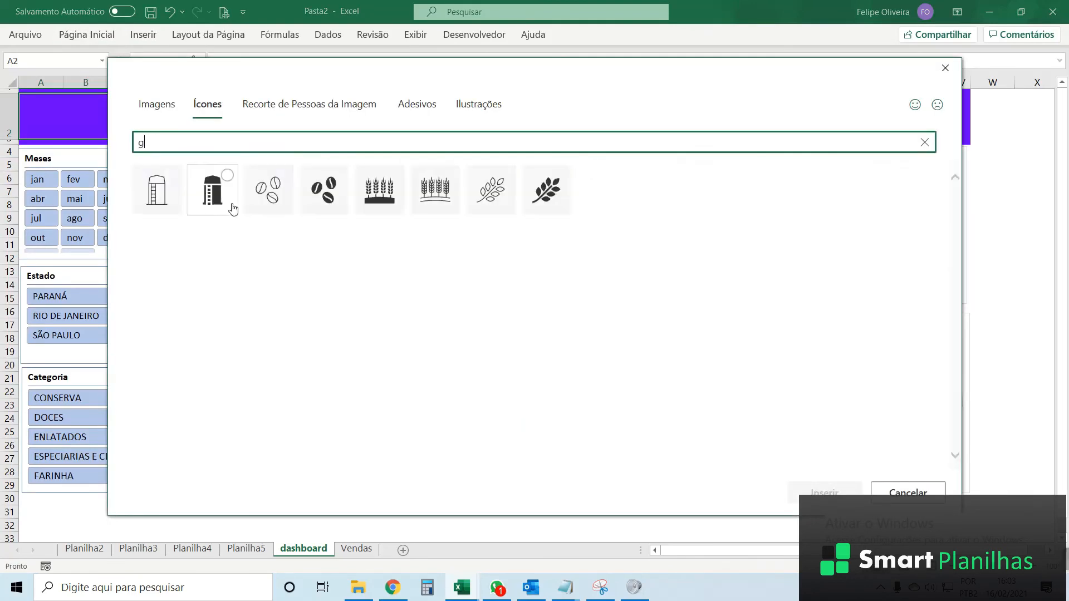
click(613, 247)
click(824, 493)
- Place the bar chart icon in the purple header before the title and fill it with white
drag(86, 159, 140, 115)
click(87, 35)
click(208, 83)
click(196, 140)
click(992, 178)
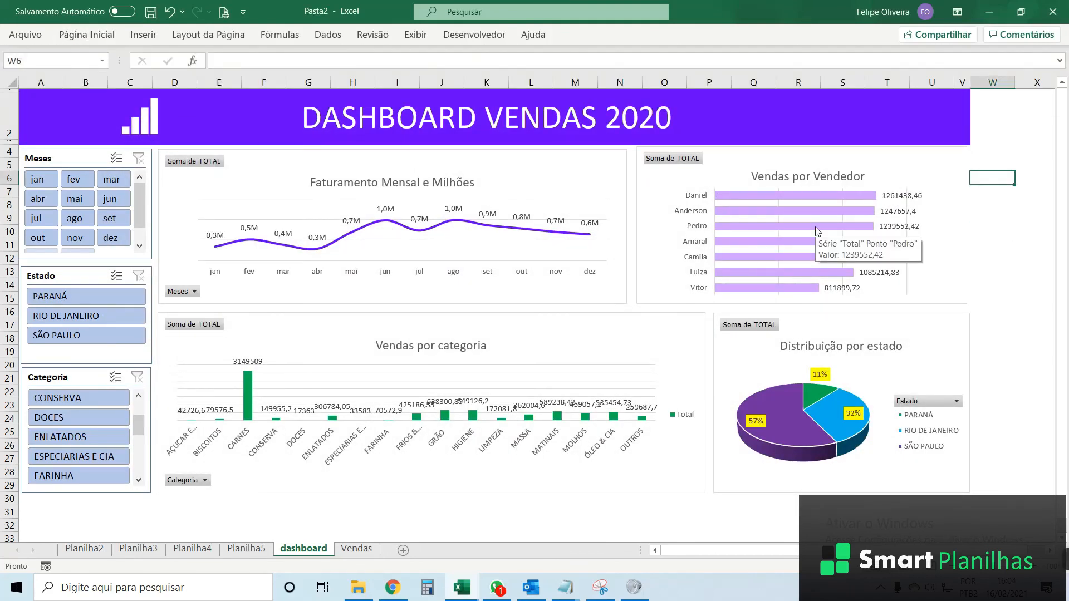